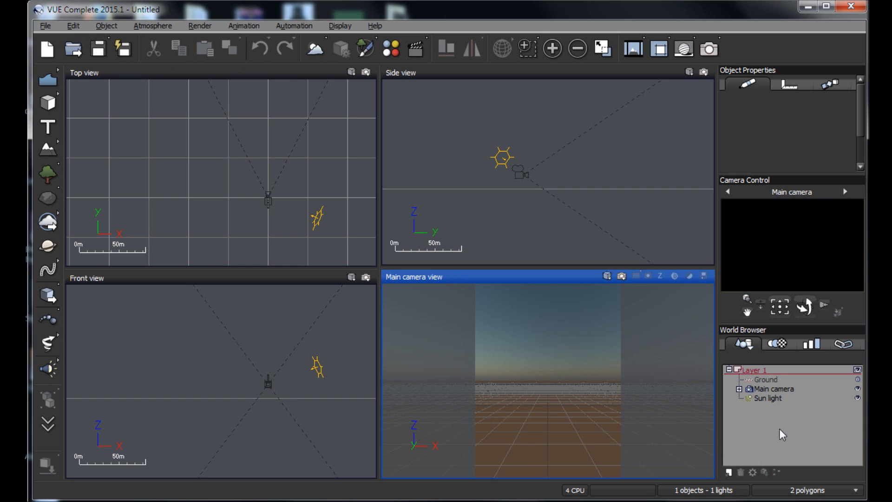
# - Set the main camera's focal length to 70 mm and display its remaining properties
pyautogui.click(775, 390)
pyautogui.click(814, 123)
pyautogui.write('70')
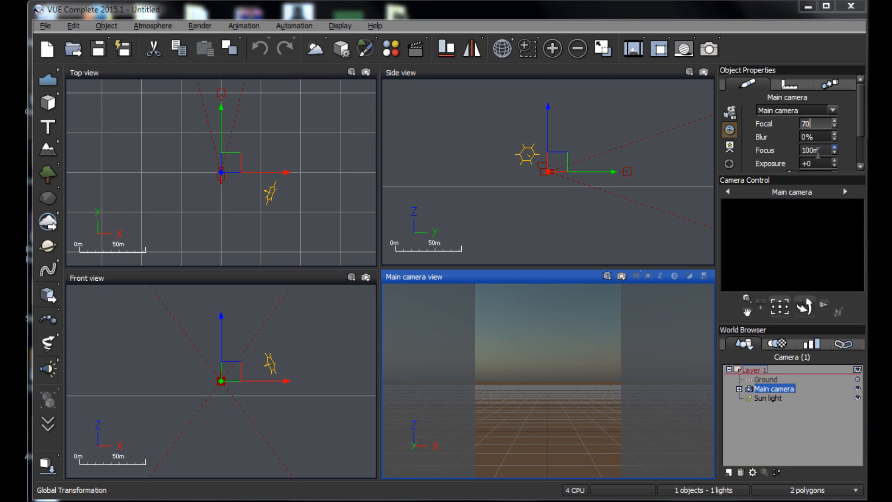
pyautogui.press('Return')
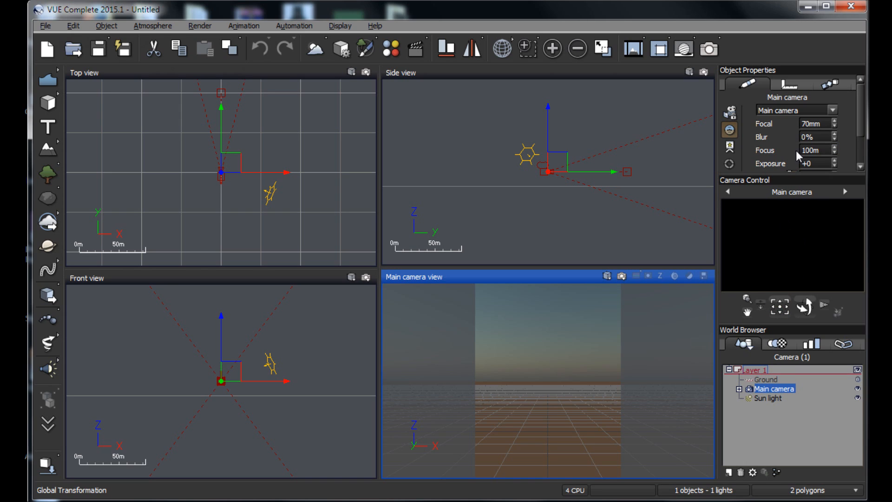
pyautogui.moveTo(859, 131); pyautogui.dragTo(860, 151)
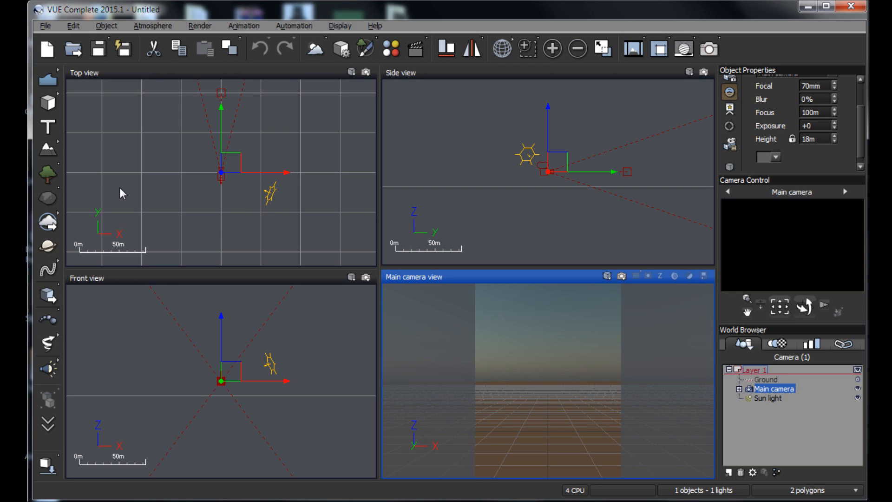
# - Add a standard terrain to the scene
pyautogui.click(47, 156)
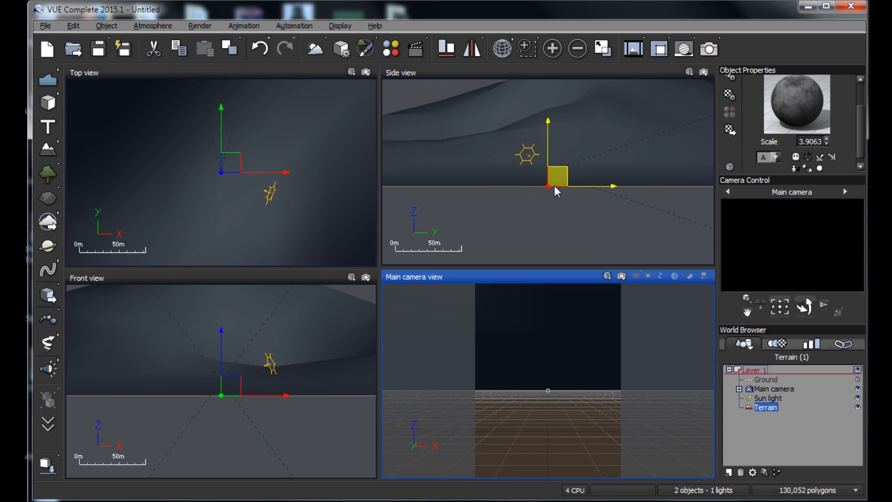
pyautogui.click(45, 154)
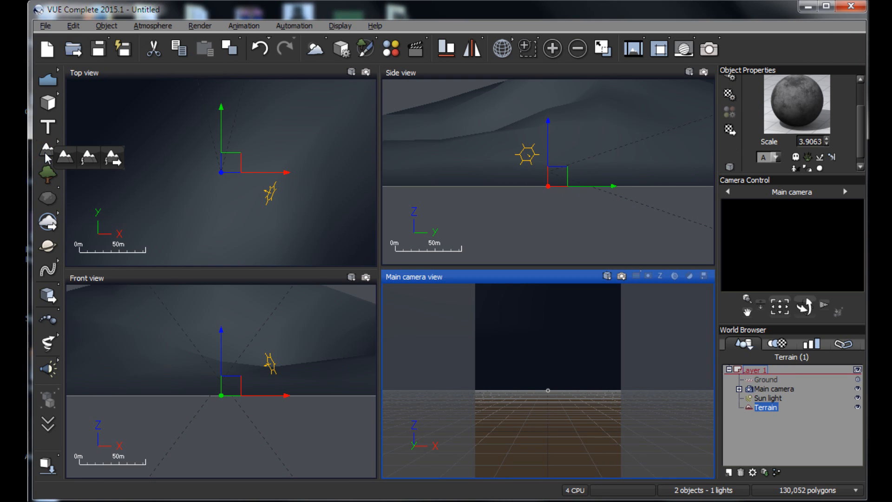
pyautogui.click(85, 165)
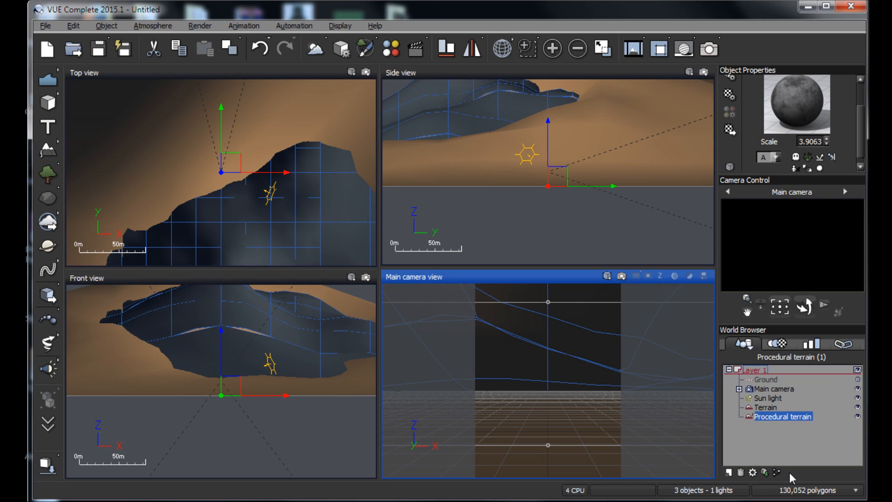
pyautogui.click(741, 472)
# - Scale the standard terrain down and position it low in front of the main camera using the side view
pyautogui.click(770, 408)
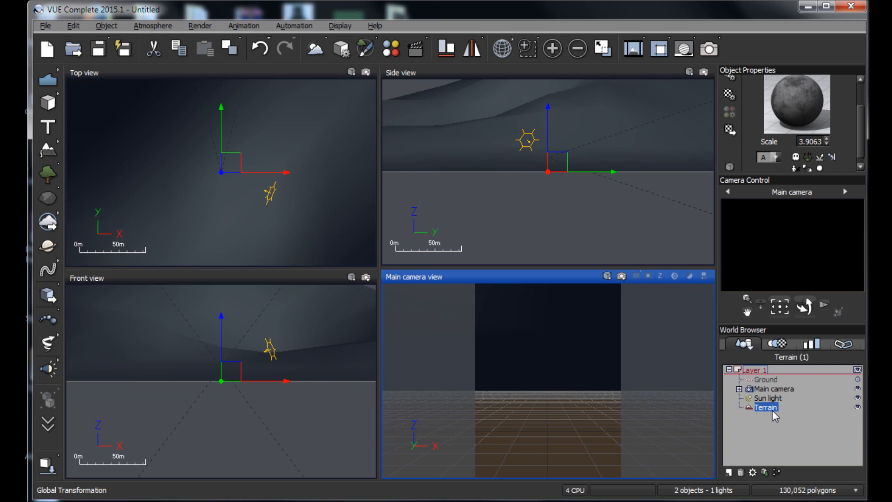
pyautogui.moveTo(563, 166); pyautogui.dragTo(655, 168)
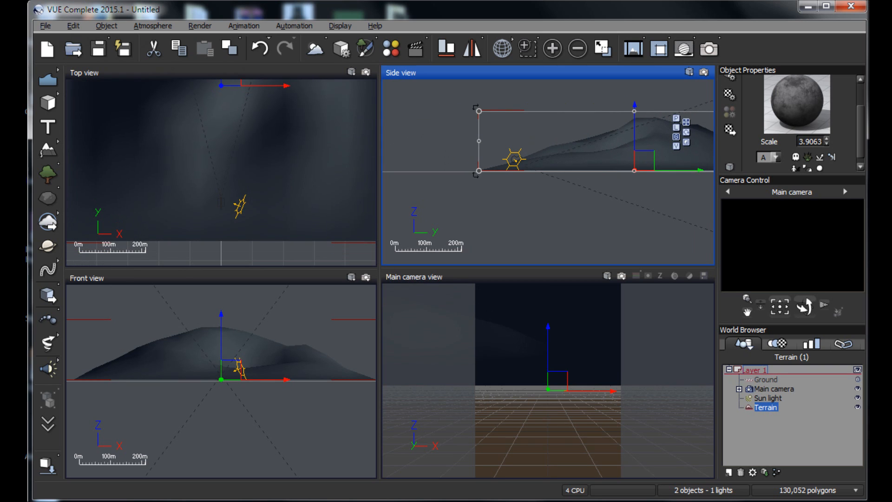
pyautogui.moveTo(478, 110); pyautogui.dragTo(584, 159)
pyautogui.moveTo(683, 159); pyautogui.dragTo(522, 154)
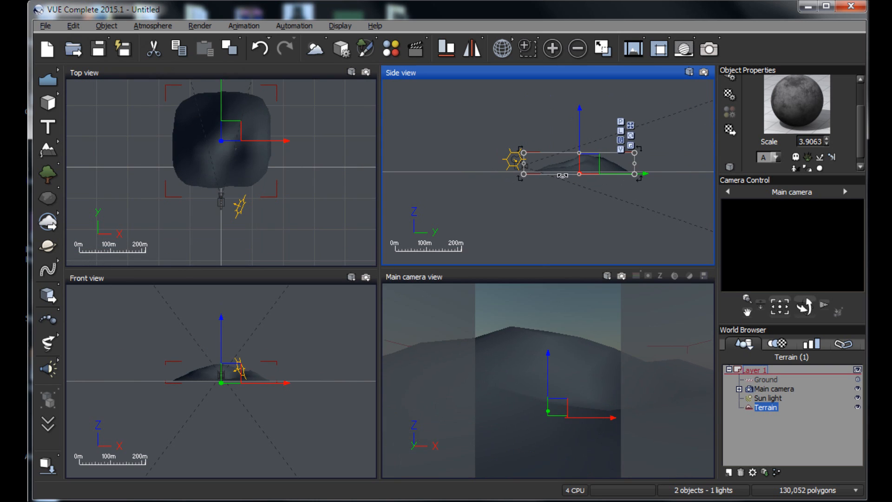
pyautogui.scroll(5, 580, 162)
pyautogui.moveTo(583, 96); pyautogui.dragTo(583, 182)
pyautogui.moveTo(599, 222); pyautogui.dragTo(593, 214)
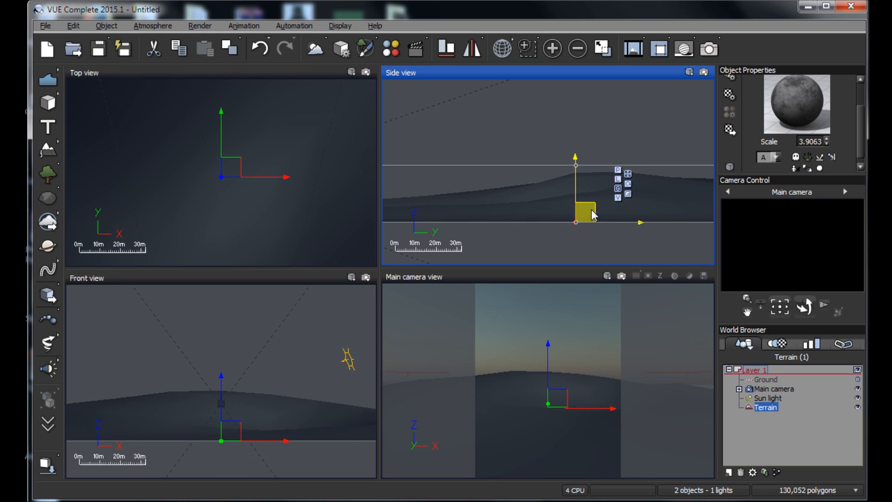
# - Delete the infinite ground plane from the scene
pyautogui.click(766, 379)
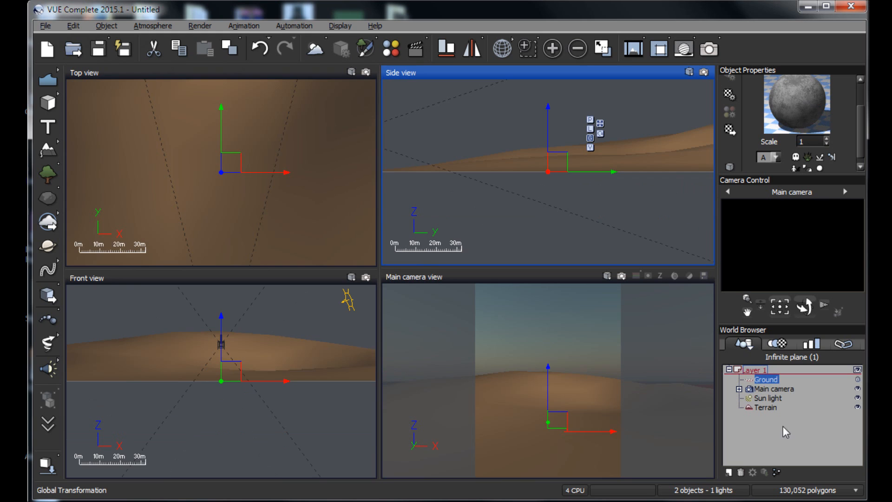
pyautogui.click(741, 472)
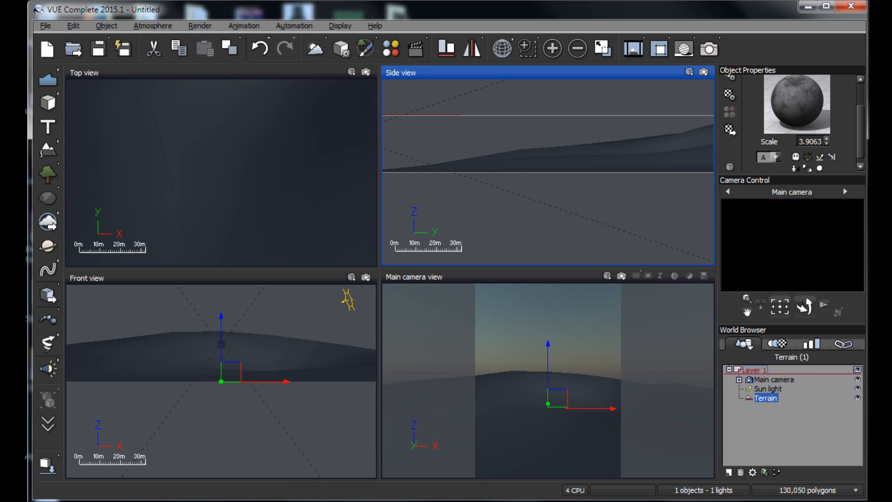
# - Shrink the terrain further and reposition it so its hill sits low in the main camera's frame
pyautogui.moveTo(647, 162); pyautogui.dragTo(462, 177)
pyautogui.scroll(-5, 476, 187)
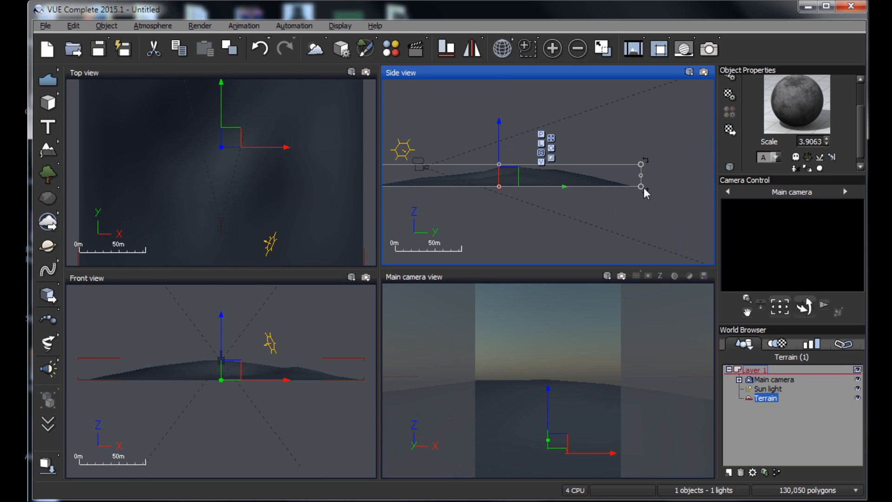
pyautogui.moveTo(642, 187); pyautogui.dragTo(601, 176)
pyautogui.moveTo(469, 181); pyautogui.dragTo(537, 176)
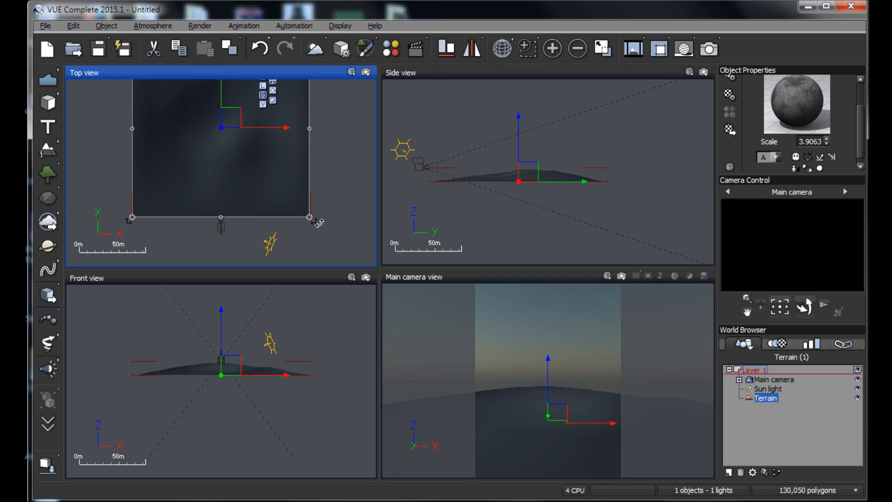
pyautogui.moveTo(309, 217); pyautogui.dragTo(227, 71)
pyautogui.hotkey('ctrl', 'z')
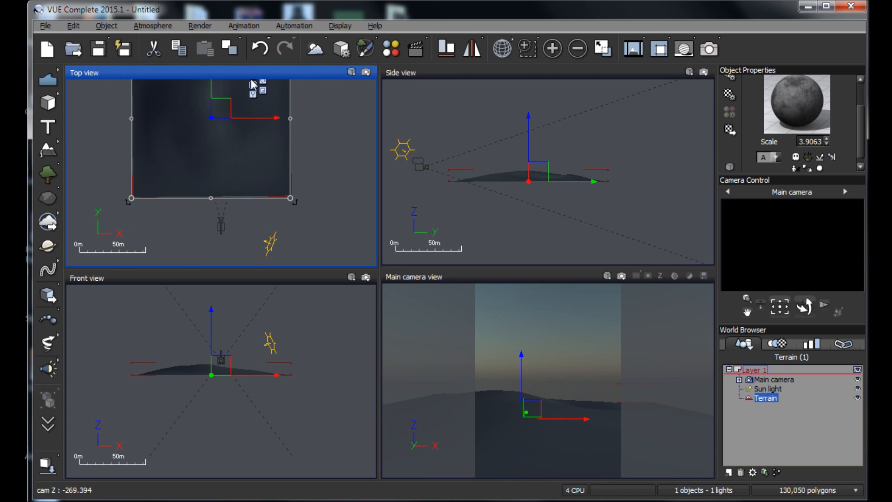
pyautogui.scroll(4, 543, 171)
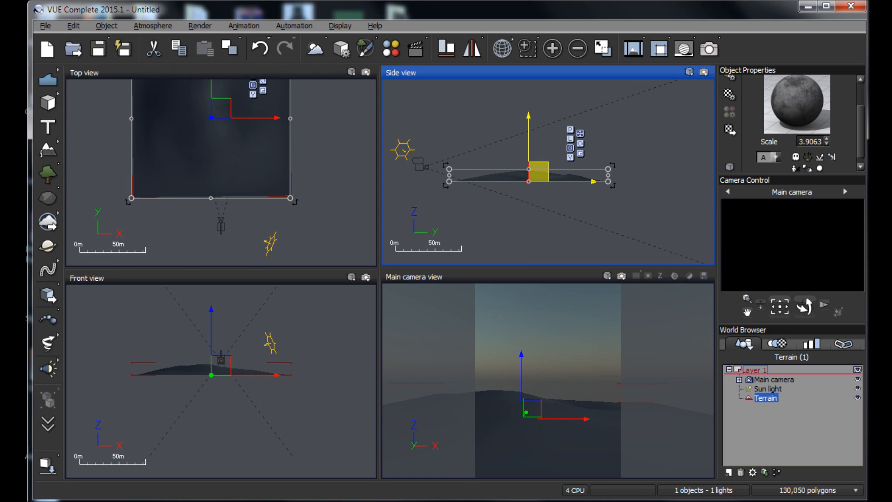
pyautogui.moveTo(520, 187); pyautogui.dragTo(489, 190)
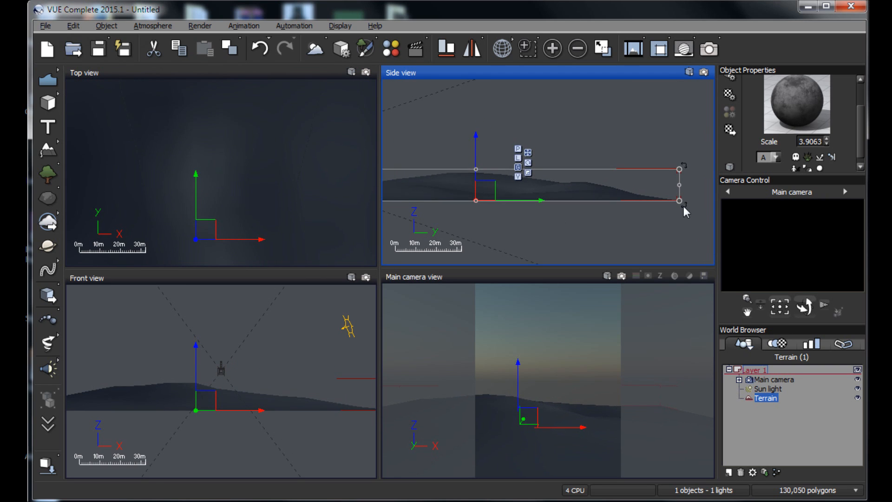
# - Lower the main camera to a height of about 17 m and tilt it upward so the sky fills most of the frame
pyautogui.click(774, 380)
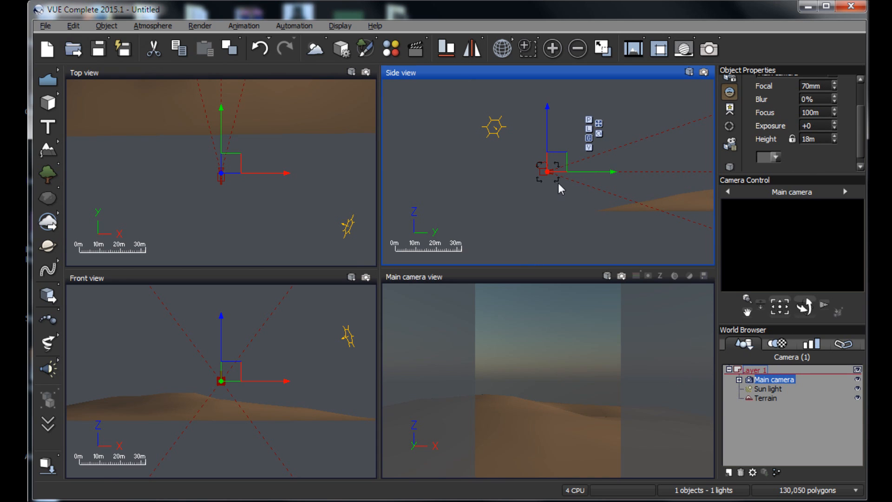
pyautogui.moveTo(558, 182)
pyautogui.mouseDown()
pyautogui.moveTo(554, 161)
pyautogui.moveTo(559, 183)
pyautogui.mouseUp()
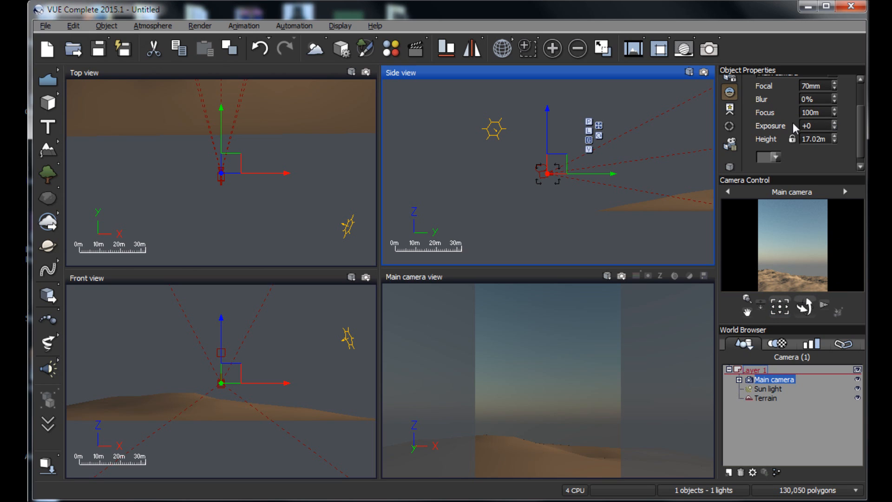
pyautogui.moveTo(860, 142); pyautogui.dragTo(855, 113)
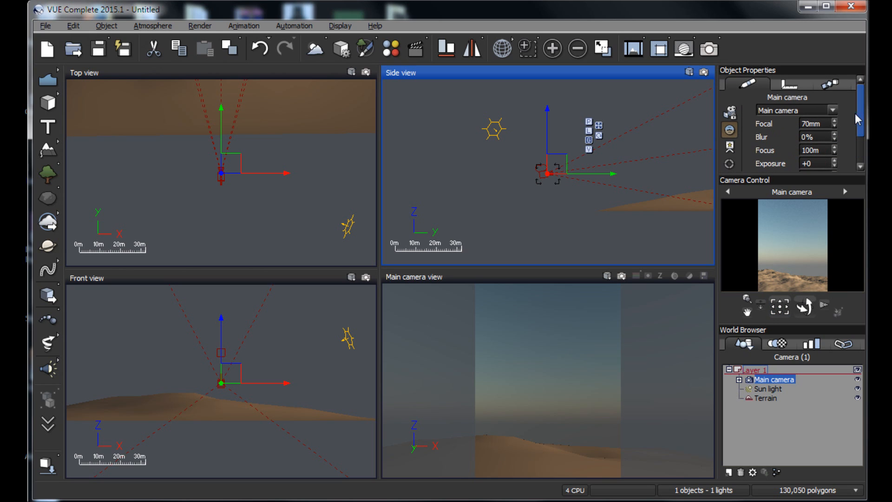
# - Apply the dark Rocks and Plants material from the Landscapes collection to the terrain
pyautogui.click(766, 398)
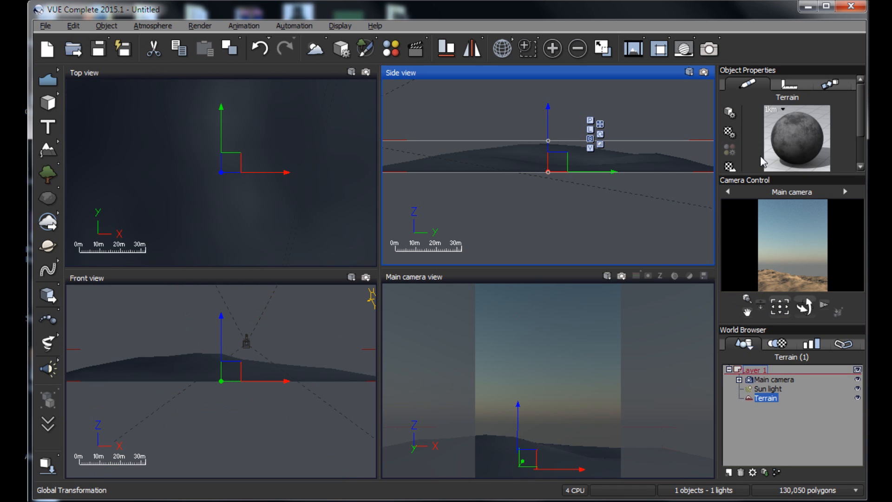
pyautogui.click(730, 167)
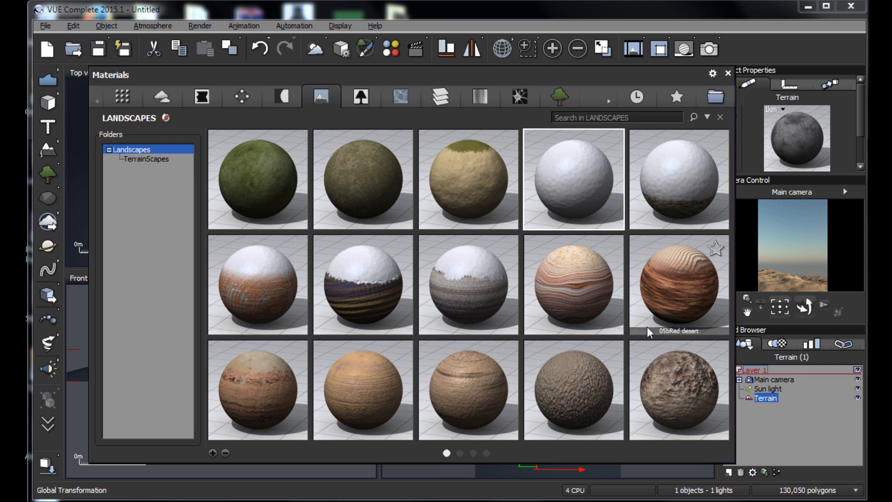
pyautogui.scroll(-3, 657, 317)
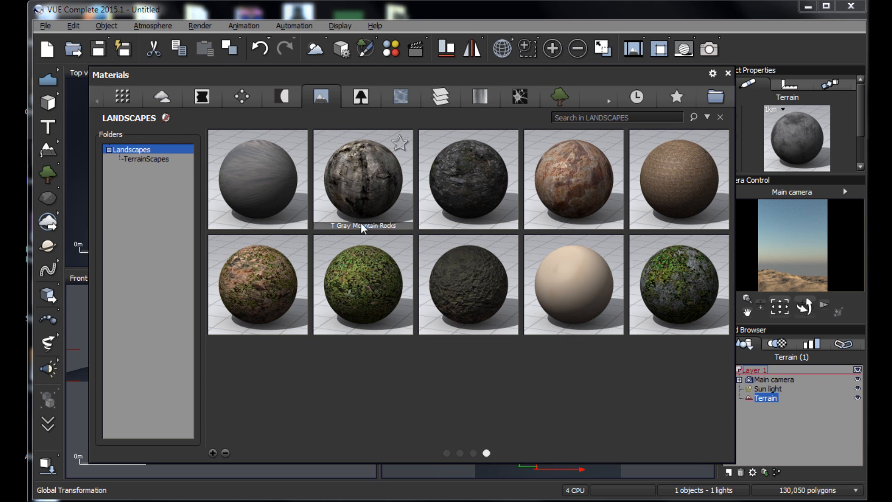
pyautogui.doubleClick(473, 193)
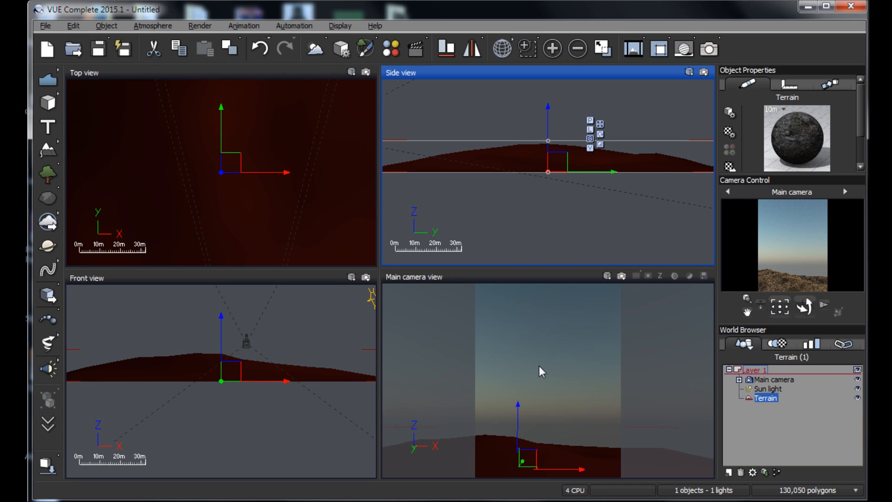
# - Open the terrain's material in the advanced material editor and change its type to Mixed material
pyautogui.doubleClick(801, 135)
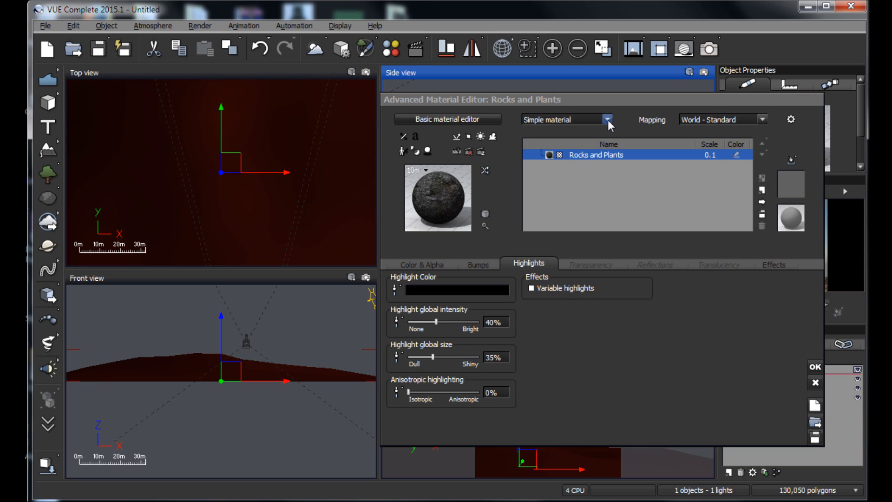
pyautogui.click(411, 118)
pyautogui.click(412, 119)
pyautogui.click(412, 118)
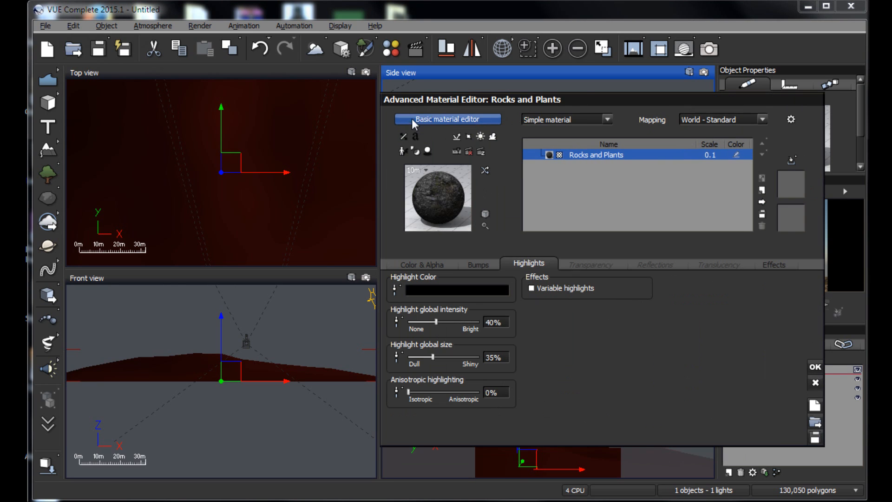
pyautogui.click(606, 120)
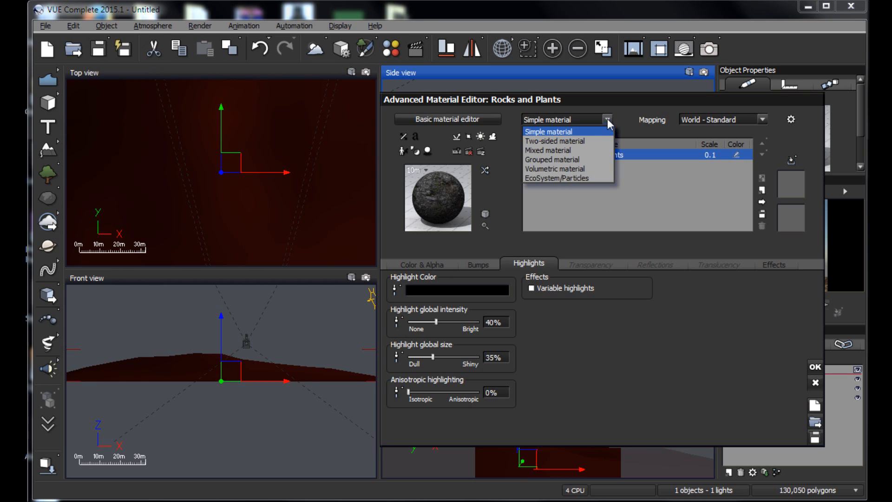
pyautogui.click(571, 151)
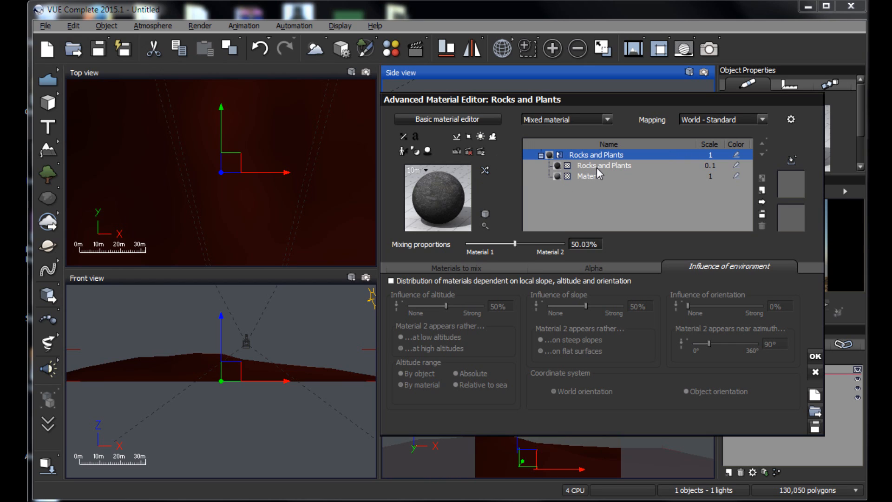
# - Load the Snow material from the Landscapes collection as the second material of the mix
pyautogui.rightClick(567, 175)
pyautogui.click(590, 245)
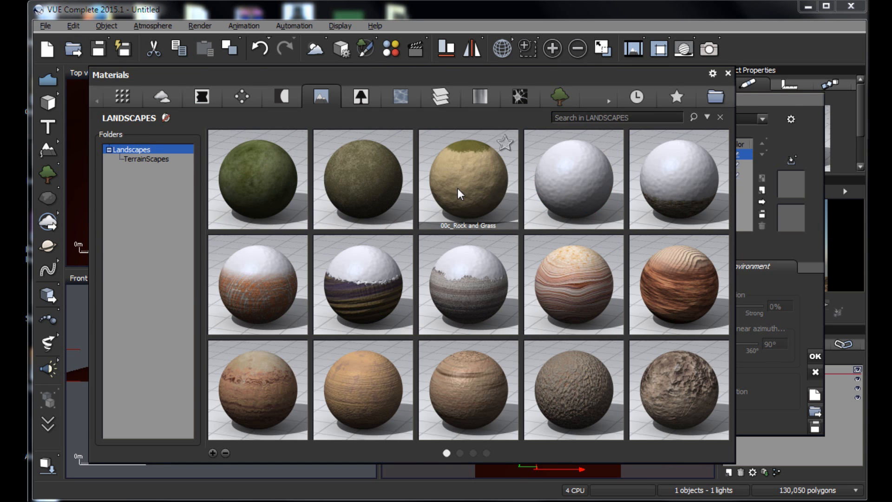
pyautogui.doubleClick(579, 172)
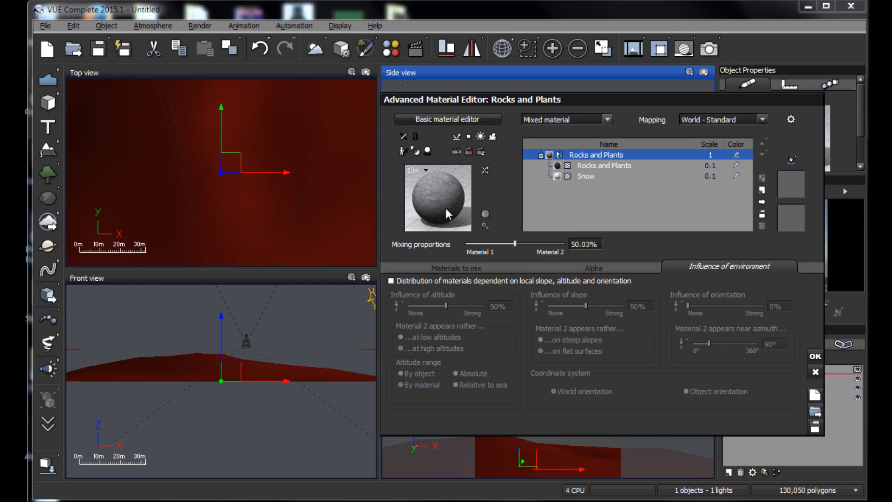
# - Assign a patchy noise function to the distribution of materials 1 and 2 in the mix
pyautogui.click(444, 267)
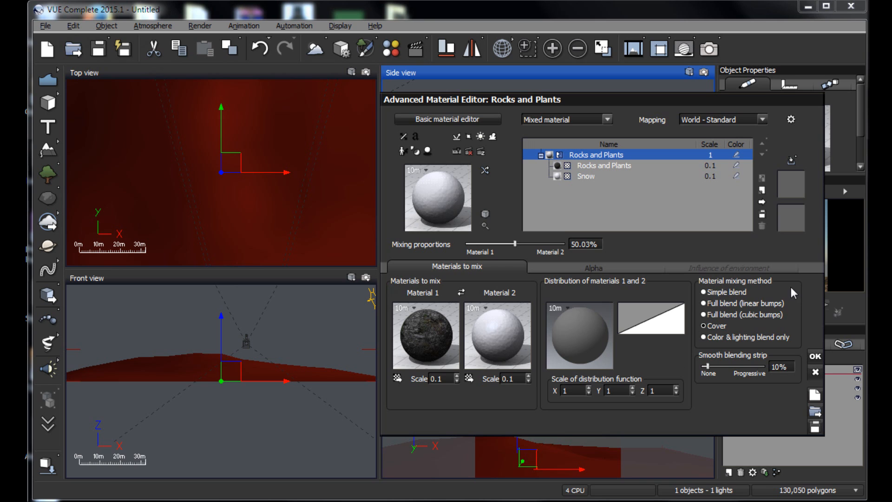
pyautogui.click(567, 341)
pyautogui.doubleClick(256, 174)
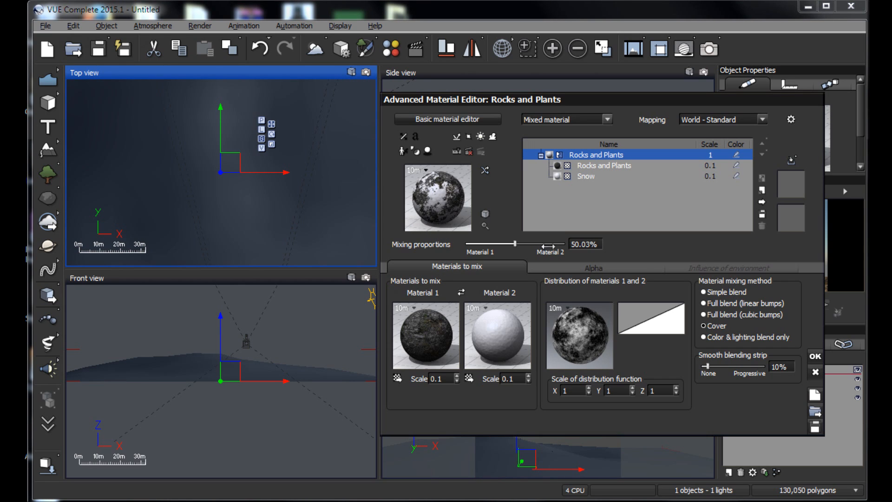
# - Make the material distribution depend on local slope, altitude and orientation, with 100% slope influence and 0% altitude influence
pyautogui.click(710, 270)
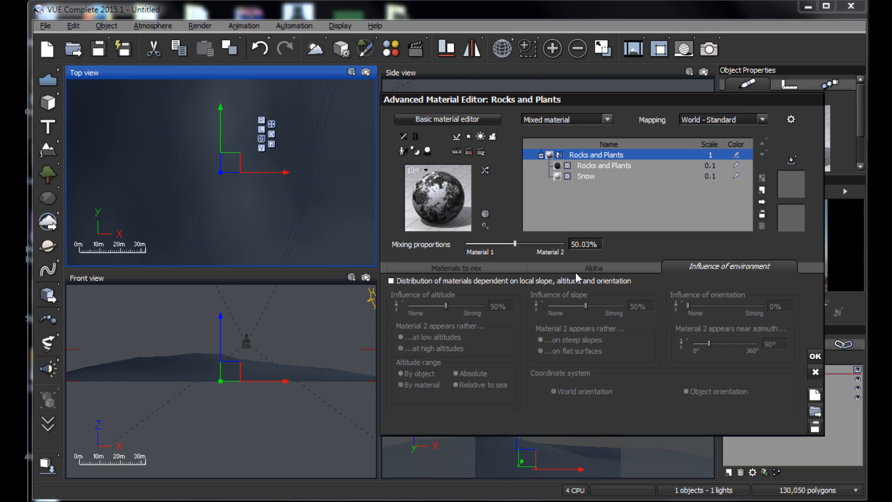
pyautogui.click(588, 268)
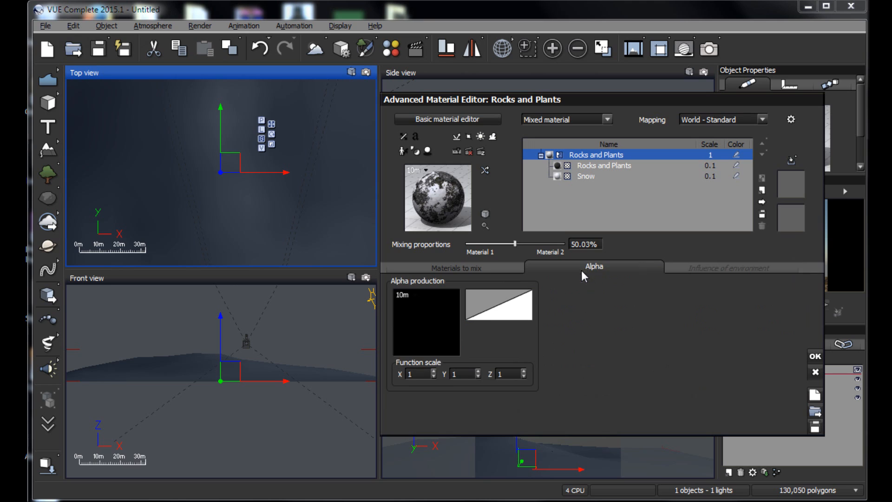
pyautogui.click(746, 269)
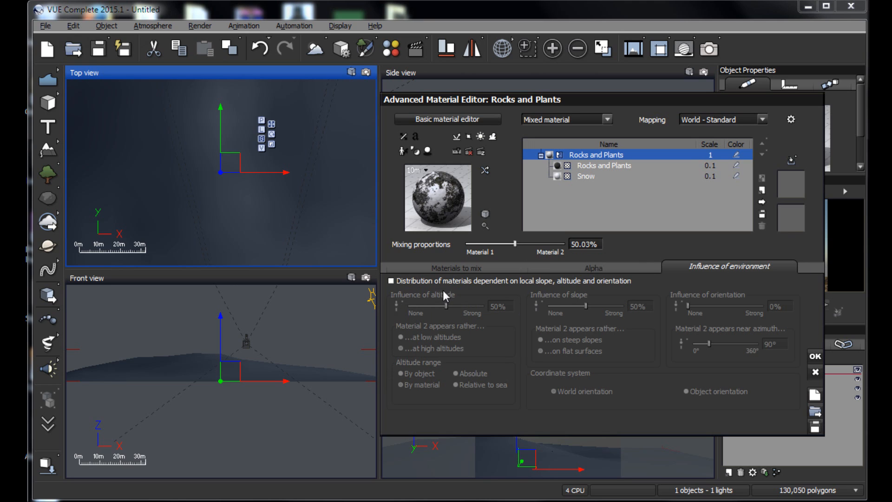
pyautogui.click(392, 281)
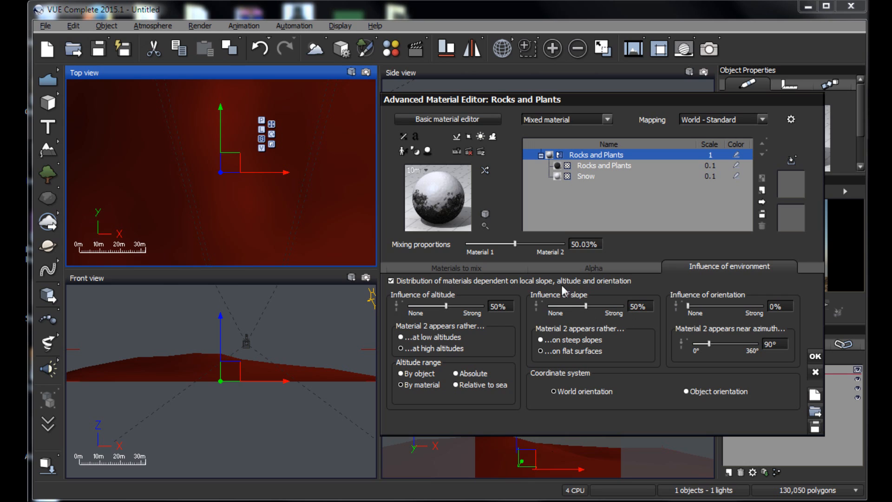
pyautogui.moveTo(586, 306); pyautogui.dragTo(623, 306)
pyautogui.moveTo(458, 306); pyautogui.dragTo(408, 306)
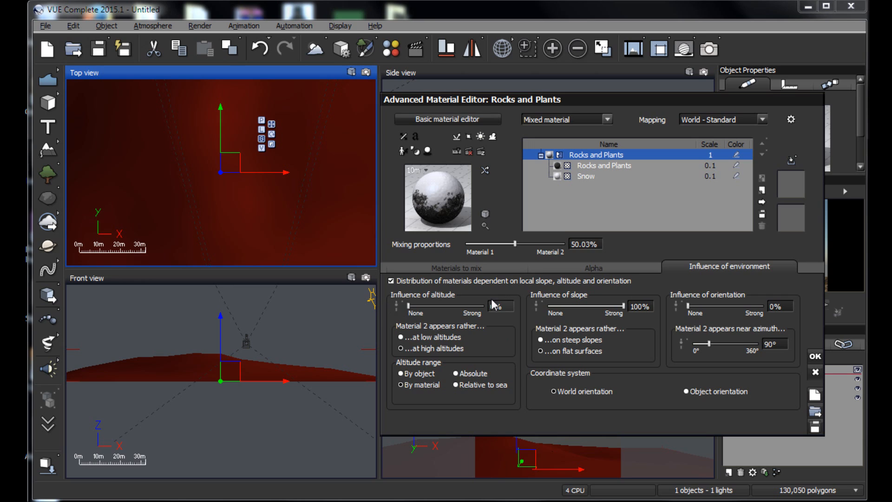
# - Adjust the rock and snow mixing proportions to 29.90% and apply the mixed material to the terrain
pyautogui.moveTo(519, 244); pyautogui.dragTo(505, 249)
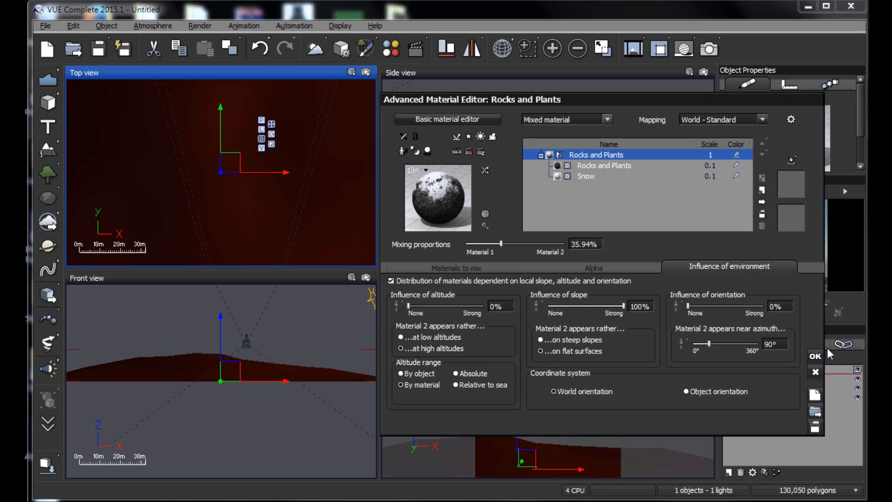
pyautogui.click(813, 356)
pyautogui.click(815, 357)
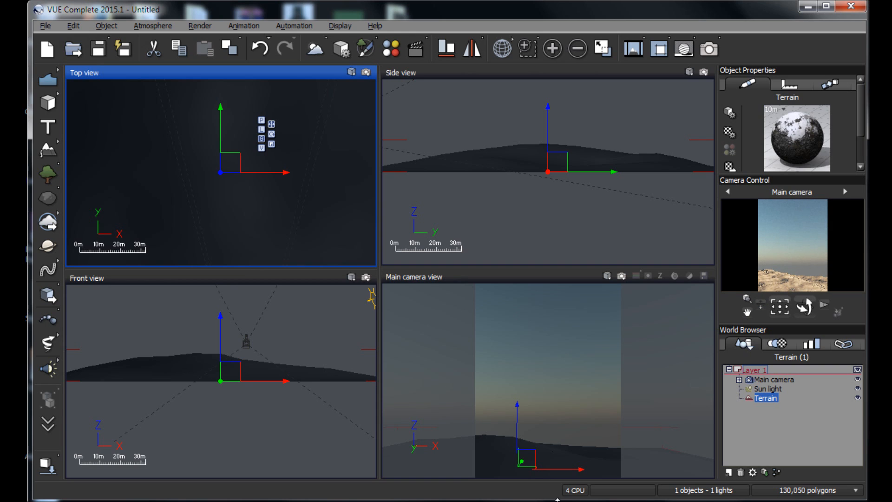
pyautogui.doubleClick(807, 141)
pyautogui.moveTo(506, 242); pyautogui.dragTo(494, 242)
pyautogui.click(814, 356)
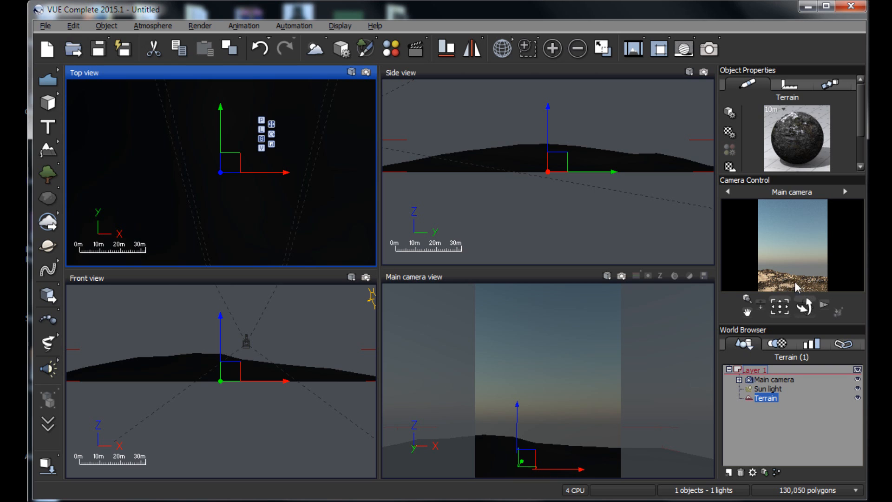
pyautogui.doubleClick(798, 160)
pyautogui.moveTo(489, 243); pyautogui.dragTo(495, 244)
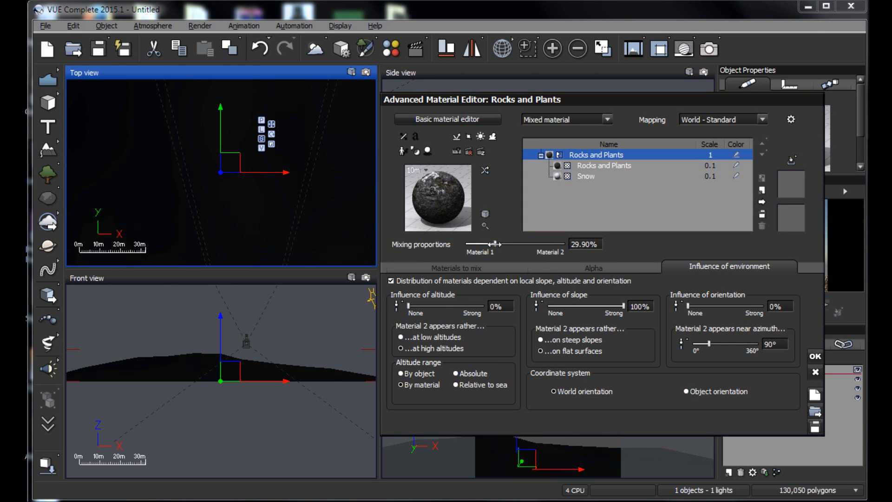
pyautogui.moveTo(694, 90); pyautogui.dragTo(527, 91)
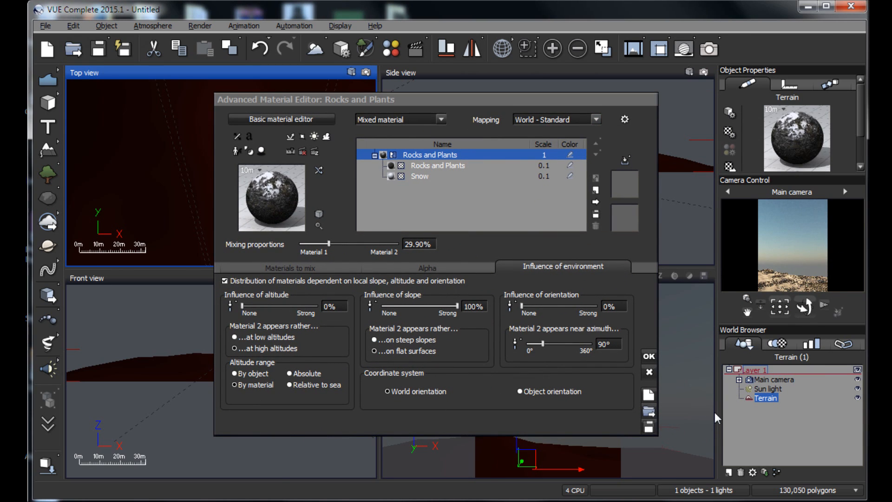
pyautogui.click(651, 371)
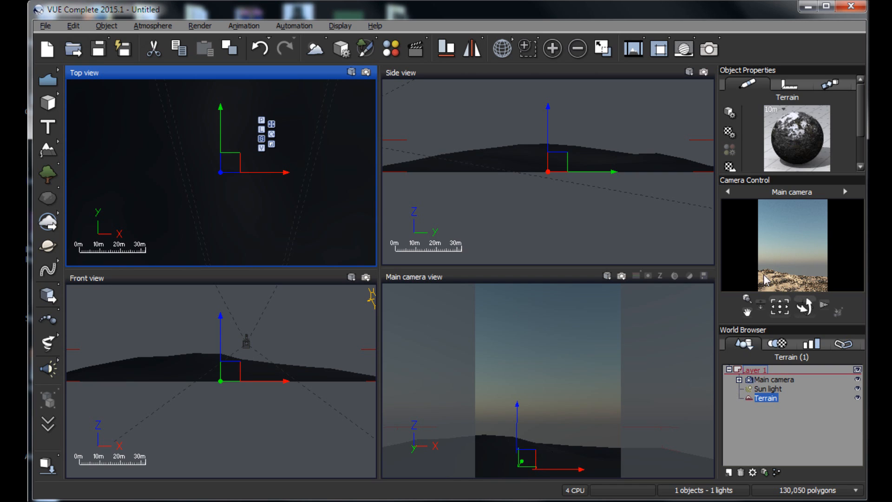
# - Reopen the terrain's material and change its type from Mixed material to EcoSystem/Particles
pyautogui.doubleClick(797, 153)
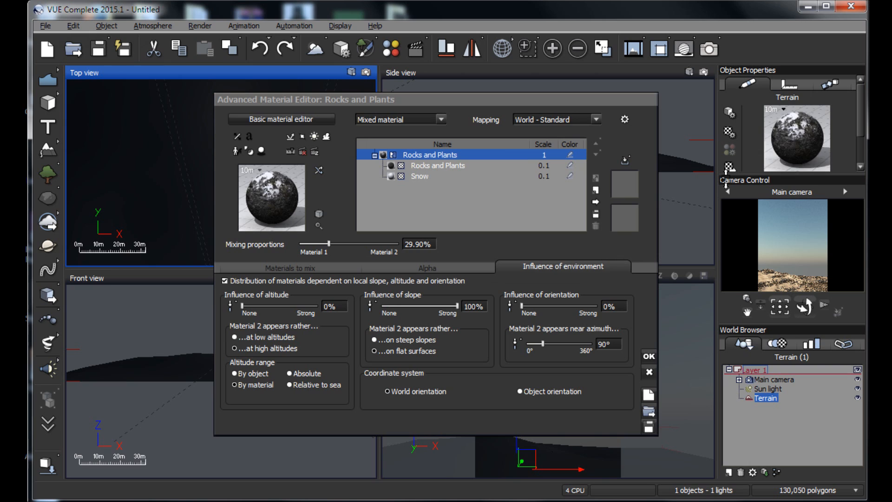
pyautogui.click(441, 119)
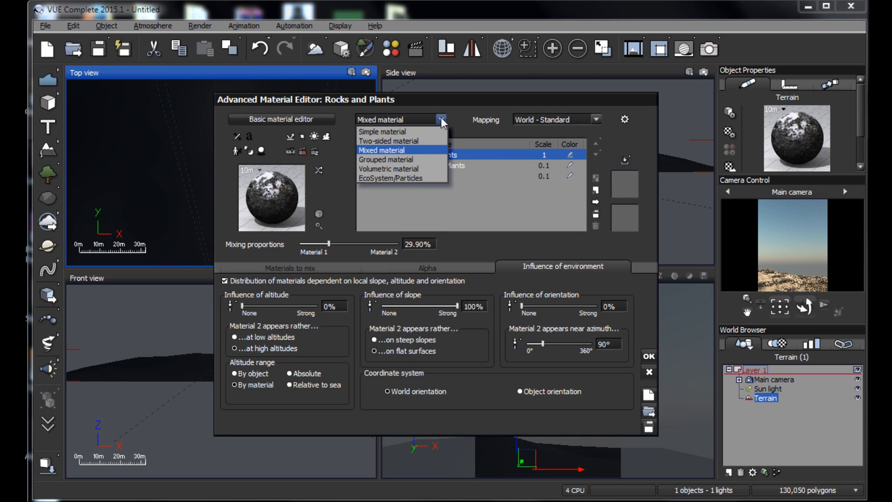
pyautogui.click(405, 177)
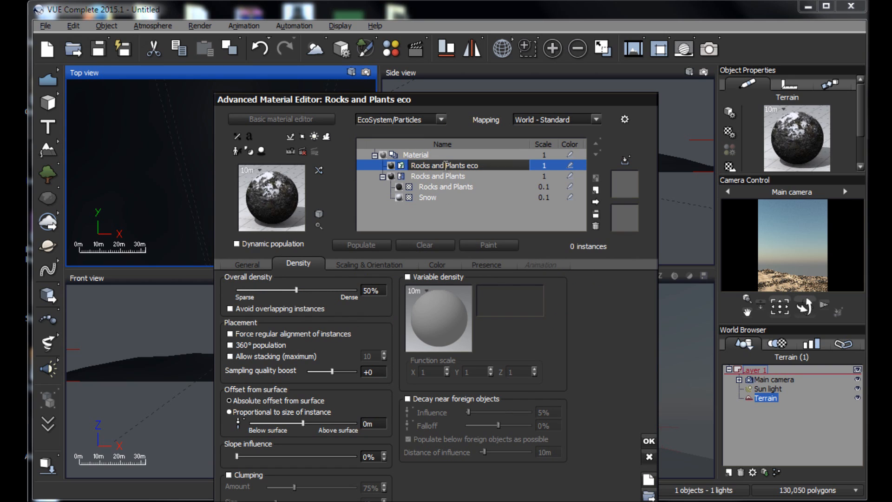
# - Add the Large Dead Tree from the Trees collection to the EcoSystem population
pyautogui.click(246, 264)
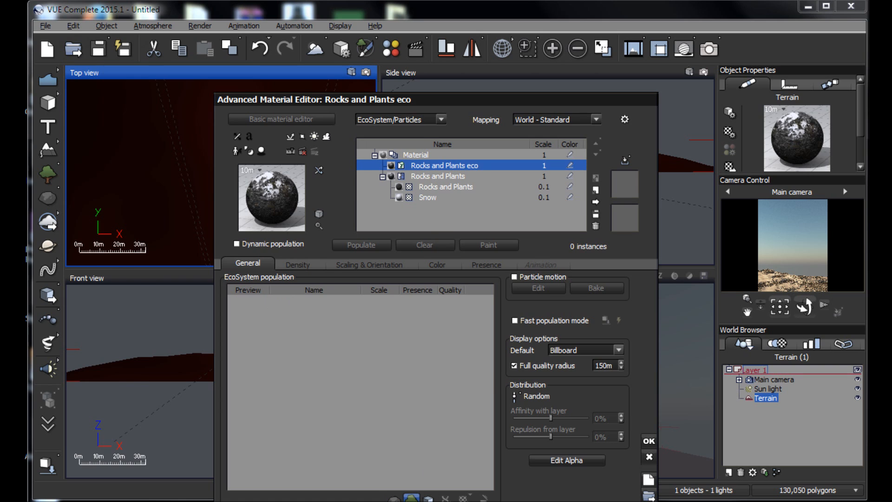
pyautogui.click(412, 498)
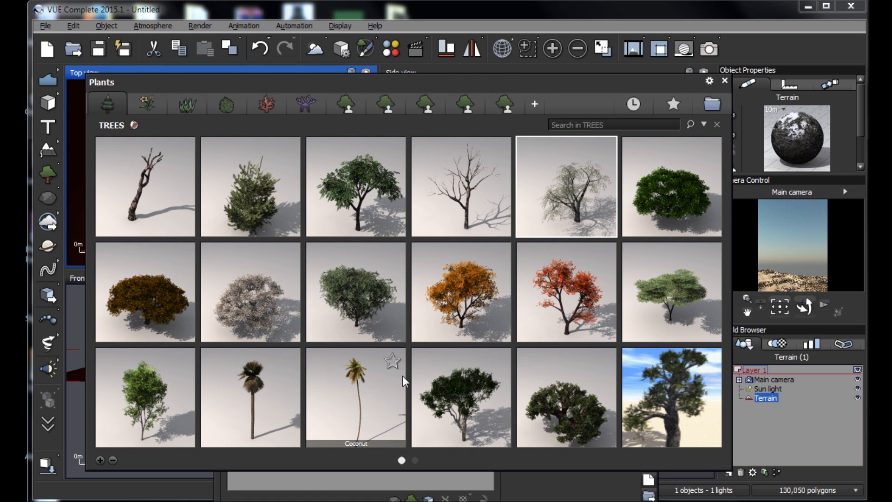
pyautogui.doubleClick(465, 201)
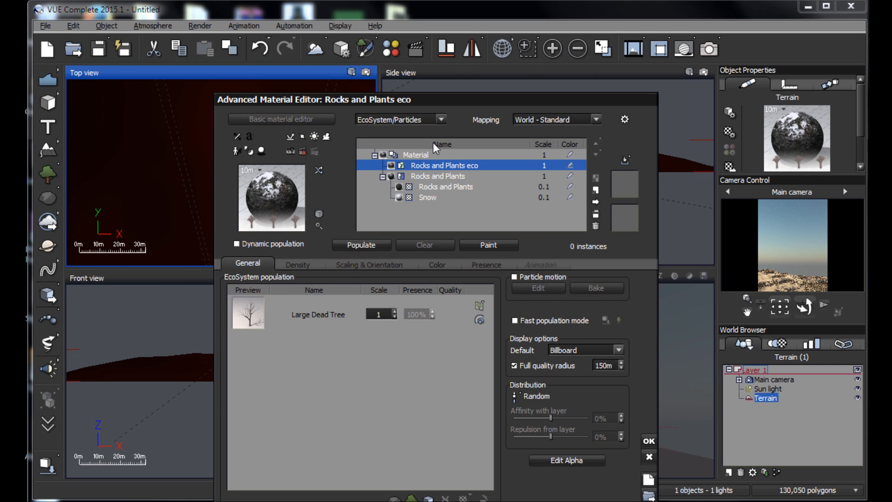
# - Set the EcoSystem's overall density to 10%
pyautogui.moveTo(456, 99); pyautogui.dragTo(326, 81)
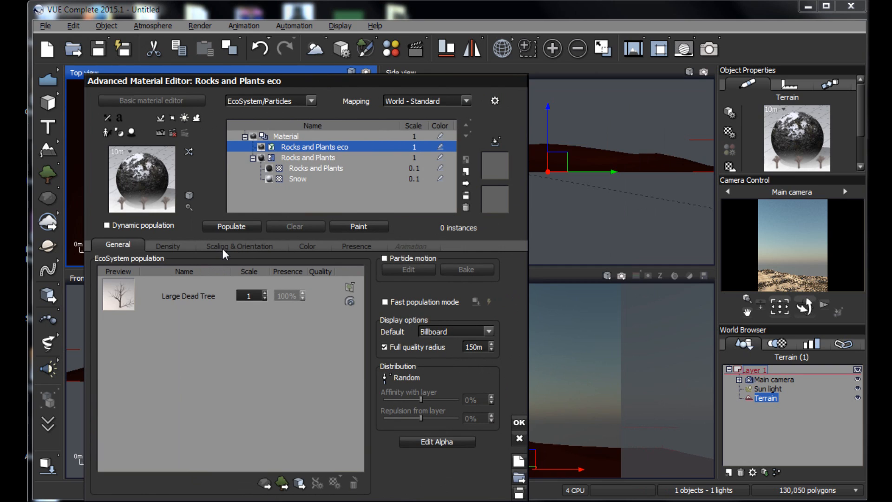
pyautogui.click(167, 244)
pyautogui.moveTo(166, 269); pyautogui.dragTo(118, 269)
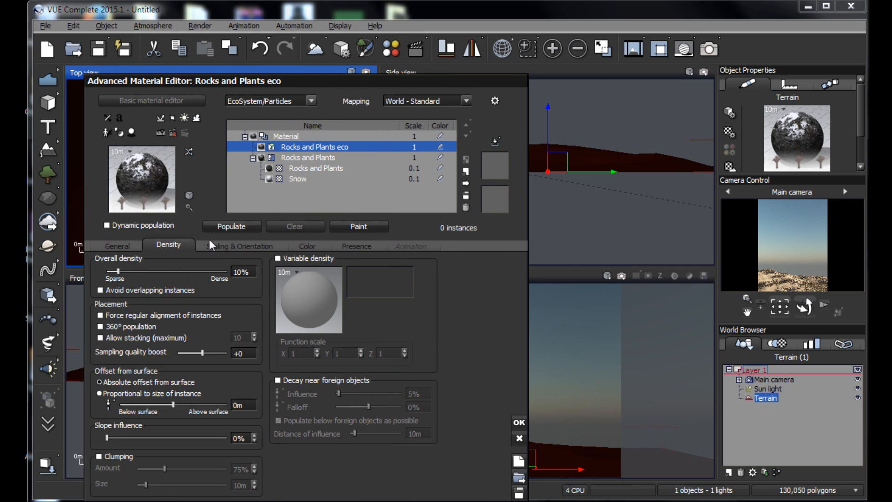
# - Set the trees' direction from surface to 100% perpendicular and maximum size variation to 2, and populate the terrain
pyautogui.click(224, 246)
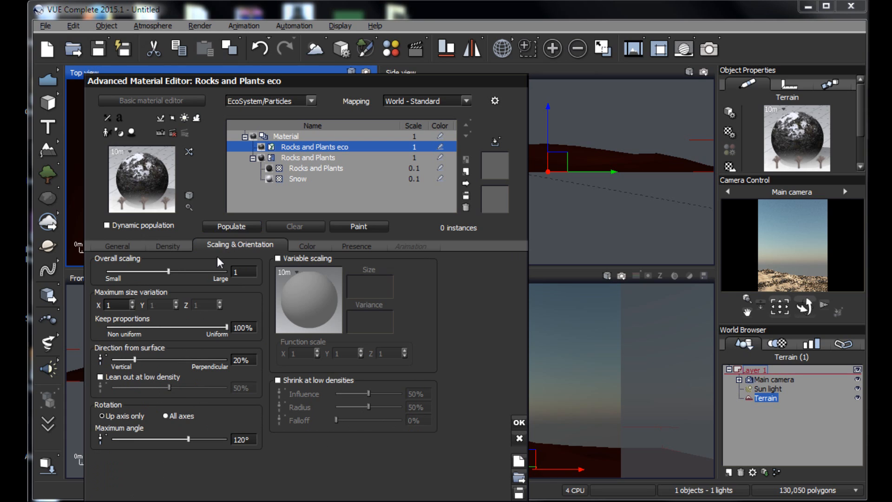
pyautogui.moveTo(135, 360); pyautogui.dragTo(247, 376)
pyautogui.doubleClick(113, 304)
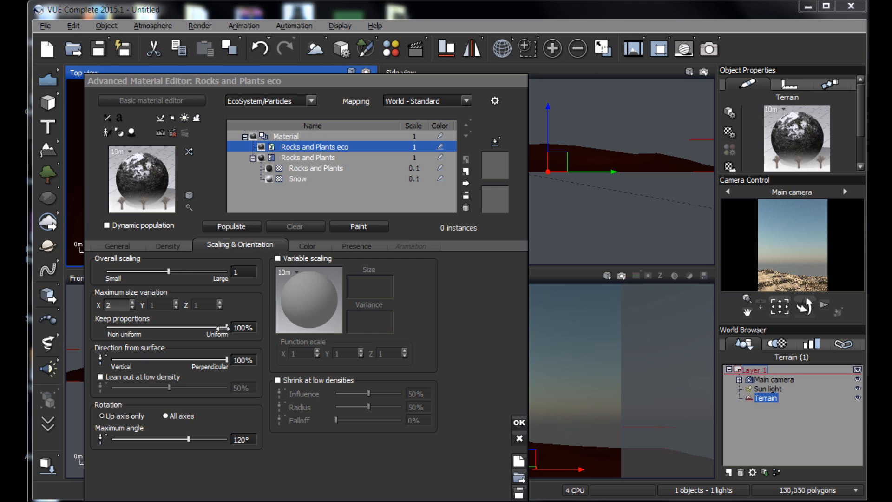
pyautogui.click(238, 225)
pyautogui.moveTo(430, 79); pyautogui.dragTo(222, 90)
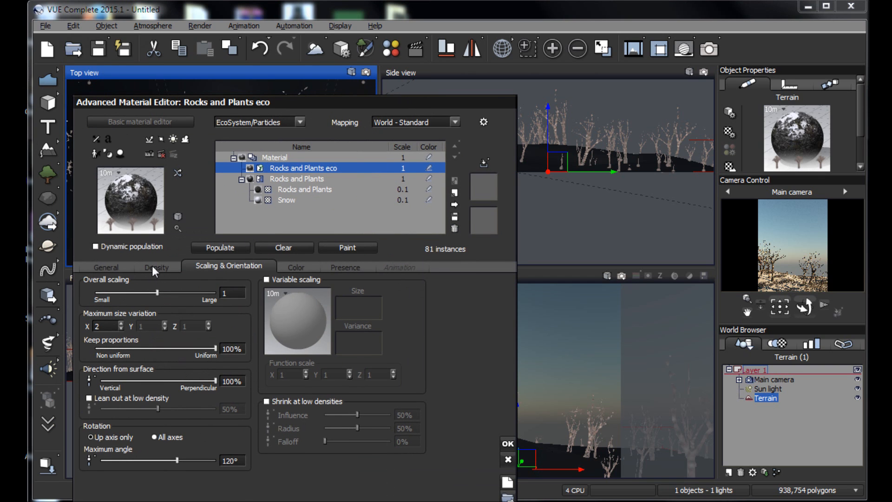
# - Reduce the trees' overall scaling to 0.617 and repopulate the terrain
pyautogui.click(153, 266)
pyautogui.click(216, 266)
pyautogui.moveTo(195, 295); pyautogui.dragTo(163, 294)
pyautogui.click(222, 248)
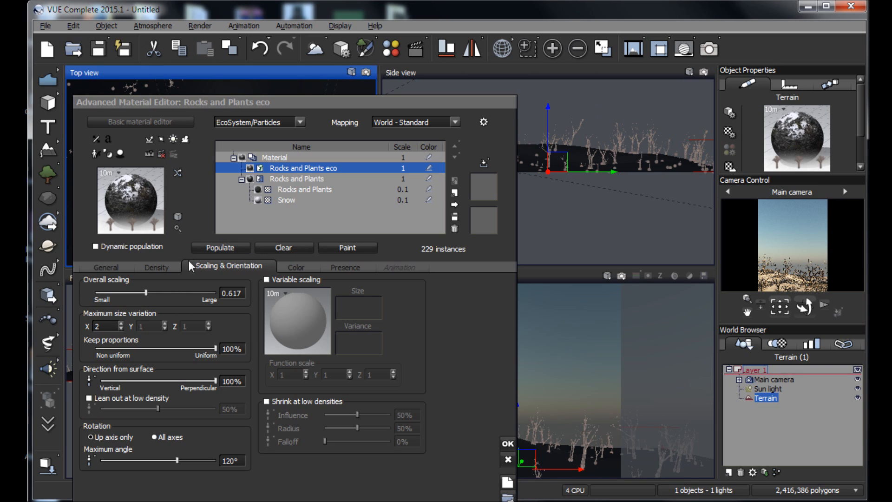
# - Lower the EcoSystem's overall density to 1%, repopulate the terrain and accept the material
pyautogui.click(157, 266)
pyautogui.moveTo(146, 295); pyautogui.dragTo(137, 296)
pyautogui.click(239, 251)
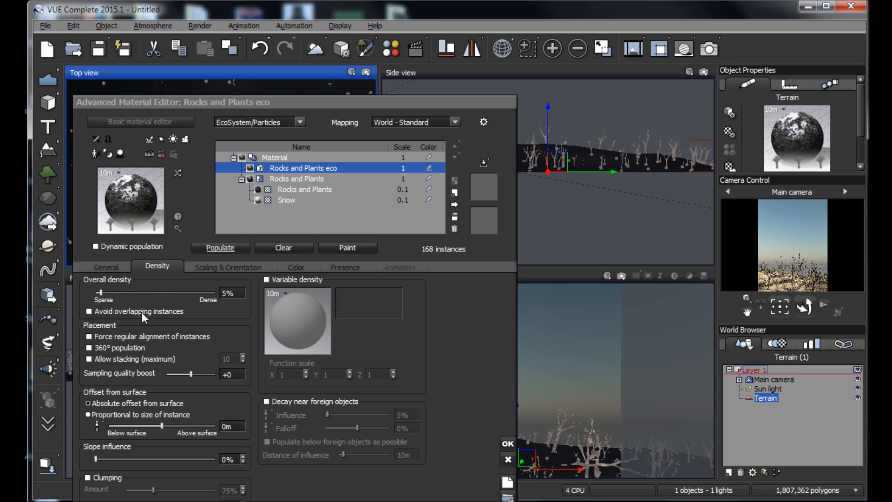
pyautogui.moveTo(157, 297); pyautogui.dragTo(153, 294)
pyautogui.click(220, 248)
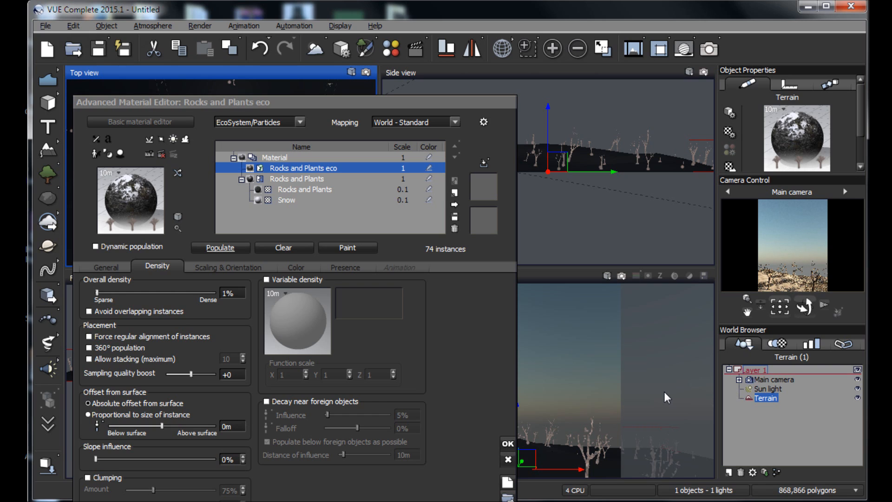
pyautogui.click(507, 446)
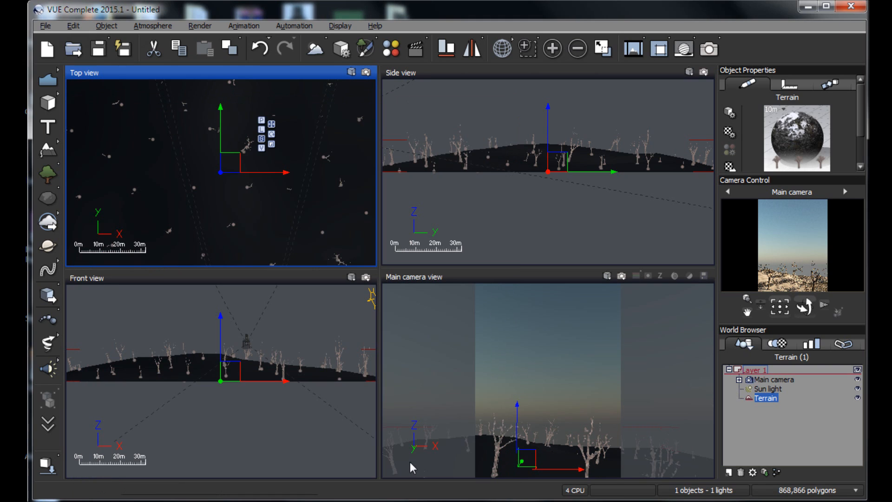
# - Maximize the main camera view, render the scene with the dead trees and accept the post render options
pyautogui.click(530, 278)
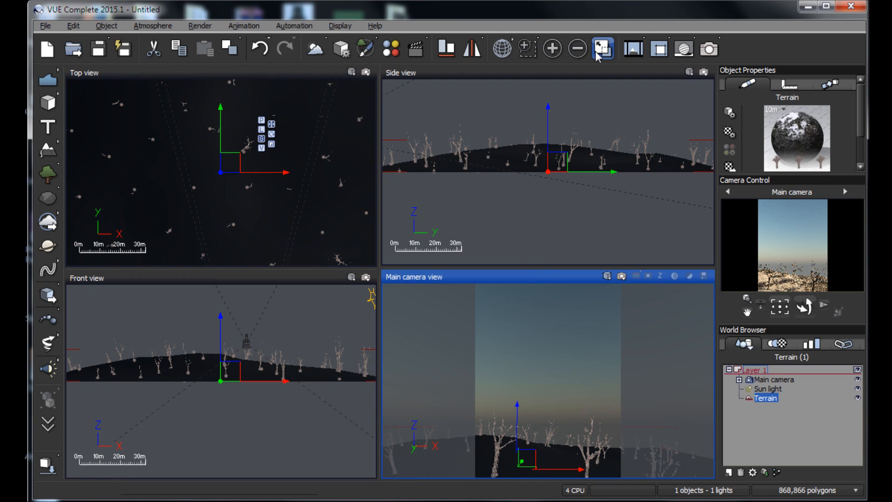
pyautogui.click(600, 51)
pyautogui.click(697, 53)
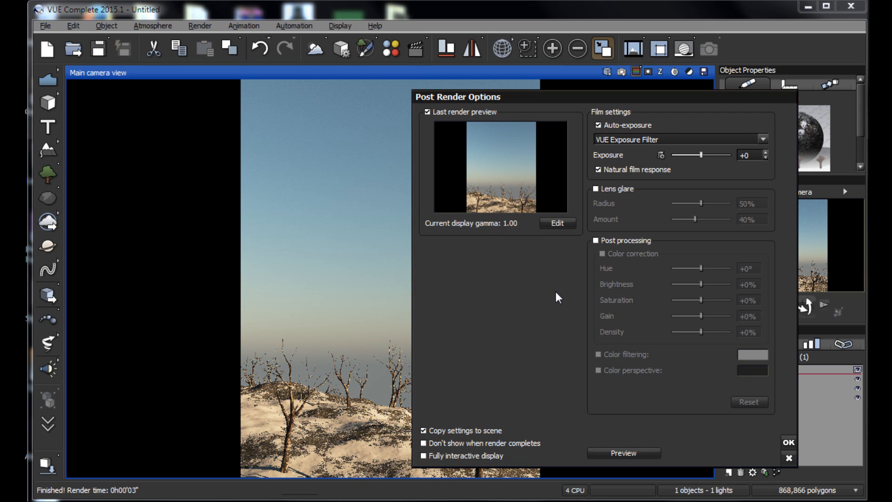
pyautogui.click(789, 442)
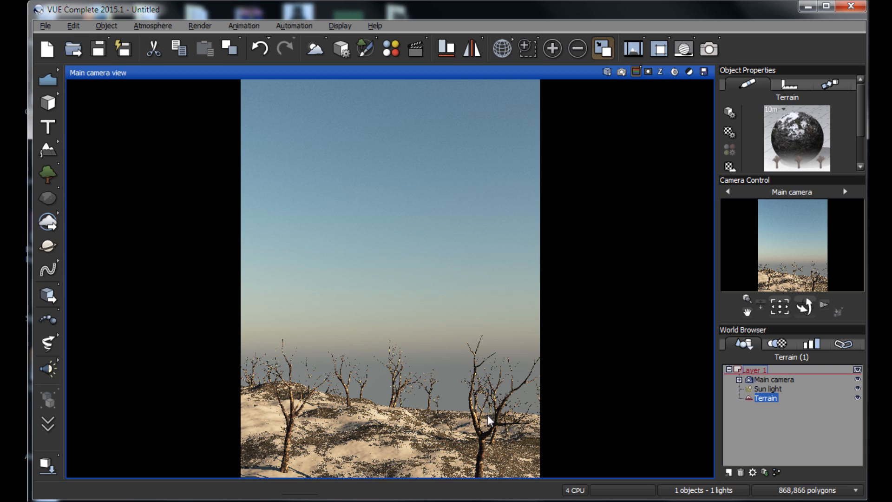
# - Set the EcoSystem's overall scaling to 0.431 and its offset from surface to -11 m, and accept the material
pyautogui.doubleClick(797, 152)
pyautogui.click(237, 267)
pyautogui.moveTo(209, 292); pyautogui.dragTo(188, 299)
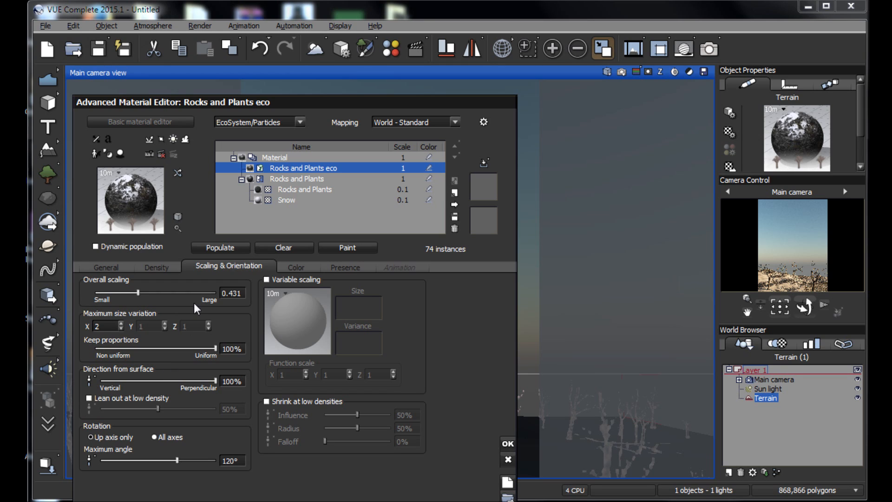
pyautogui.click(158, 268)
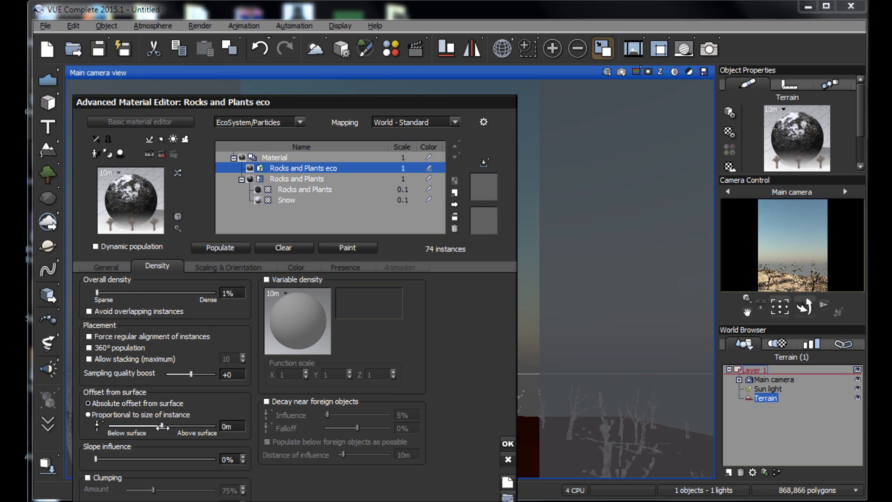
pyautogui.moveTo(162, 427); pyautogui.dragTo(156, 429)
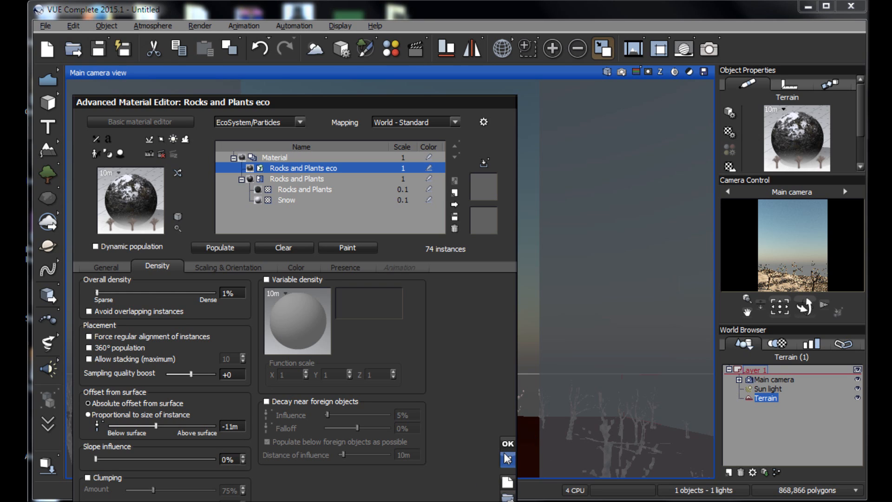
pyautogui.click(508, 443)
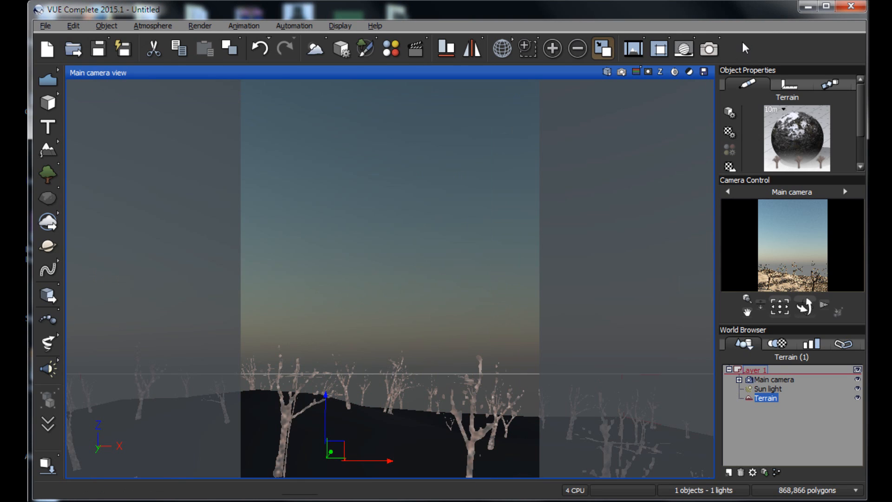
# - Render the main camera view again with the changed tree settings and accept the post render options
pyautogui.click(709, 49)
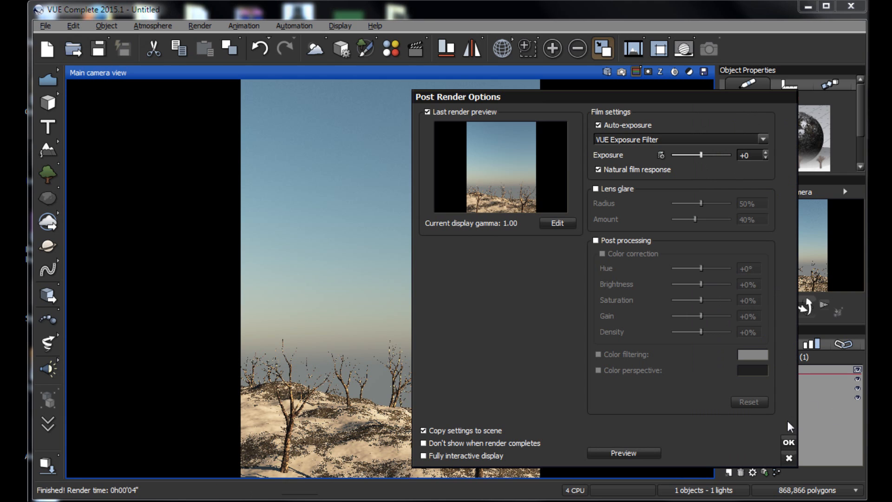
pyautogui.click(789, 442)
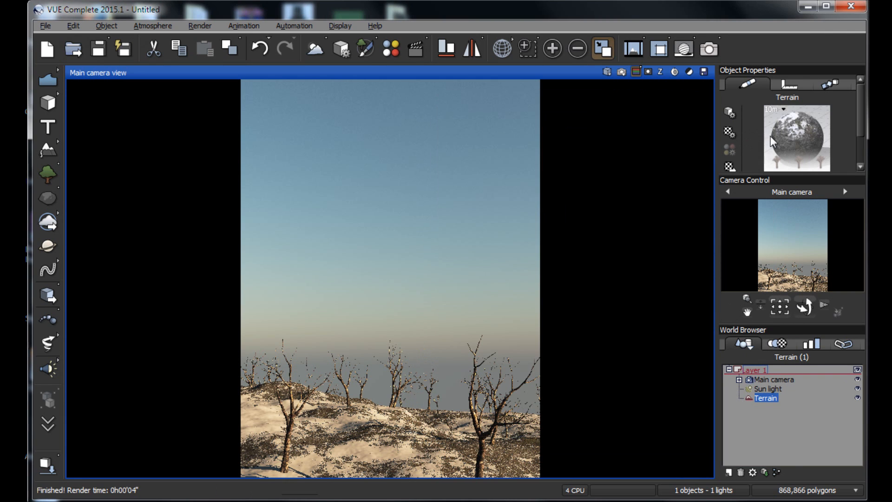
# - Repopulate the terrain's EcoSystem, accept the material and start rendering the main camera view
pyautogui.doubleClick(783, 149)
pyautogui.click(230, 247)
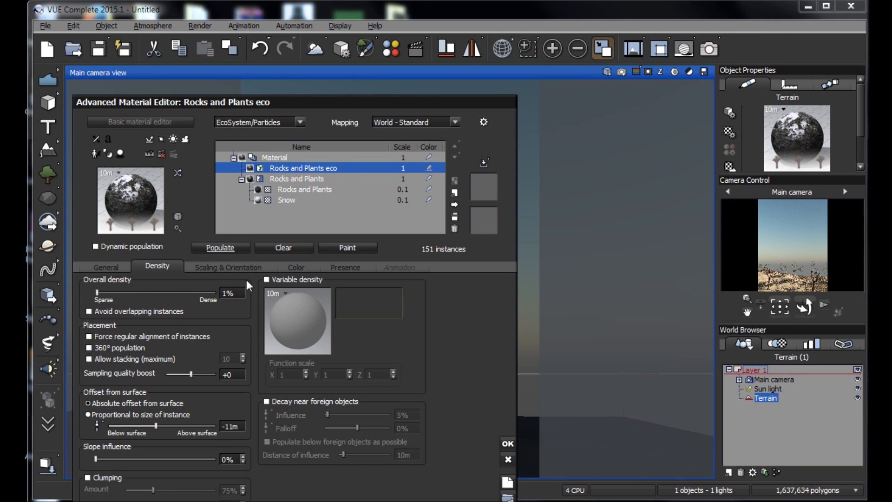
pyautogui.click(506, 444)
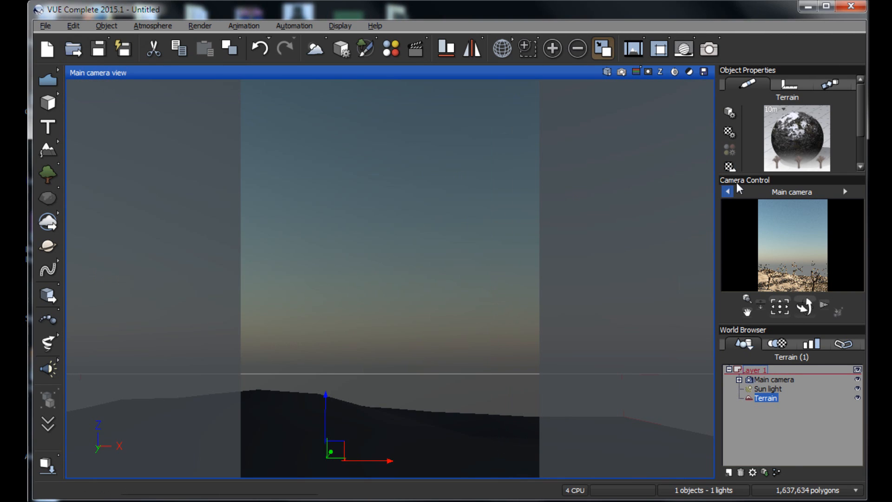
pyautogui.click(710, 52)
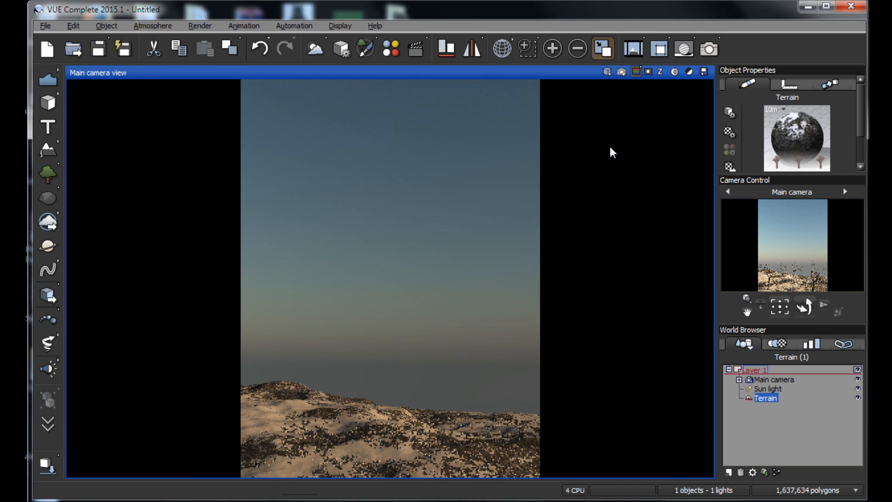
# - Set the terrain EcoSystem's offset from surface to -2.3 m and accept the material
pyautogui.doubleClick(788, 135)
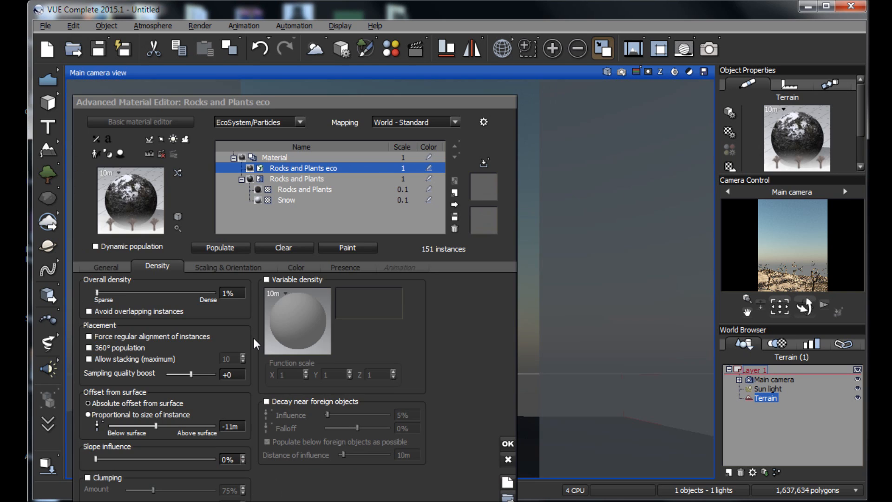
pyautogui.moveTo(145, 425); pyautogui.dragTo(161, 424)
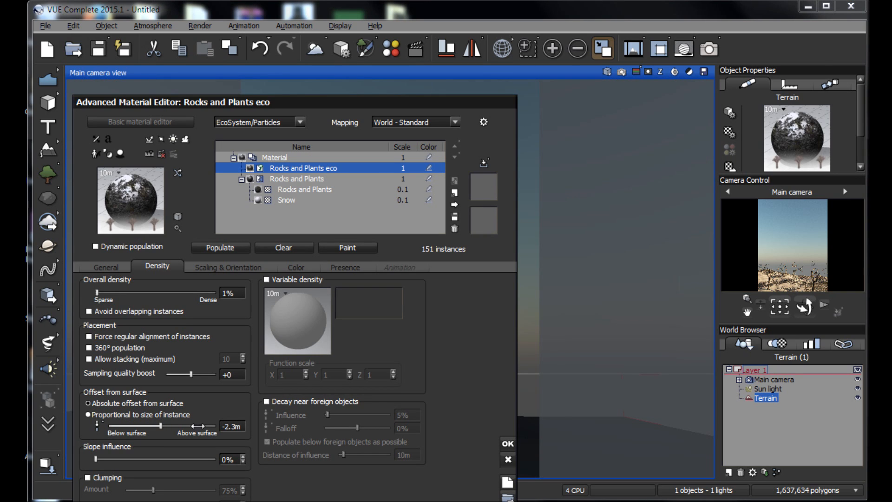
pyautogui.click(508, 444)
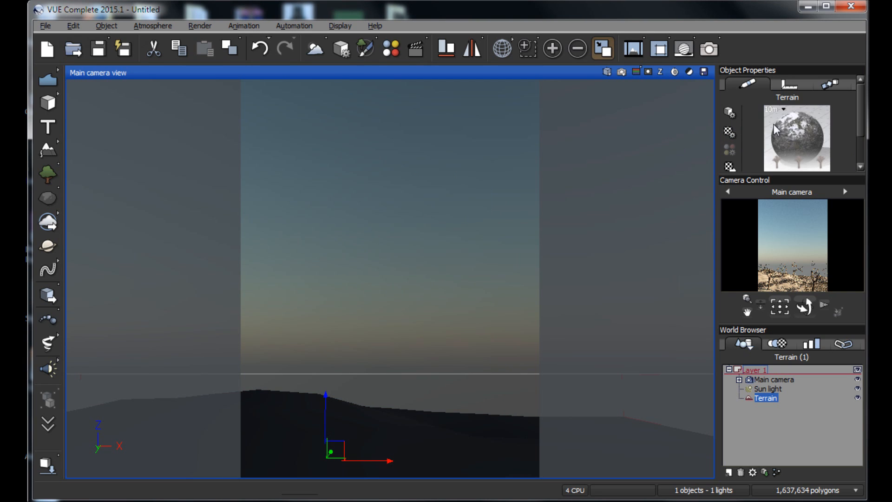
# - Repopulate the terrain and accept the material, and render the main camera view, accepting the post render options
pyautogui.doubleClick(793, 131)
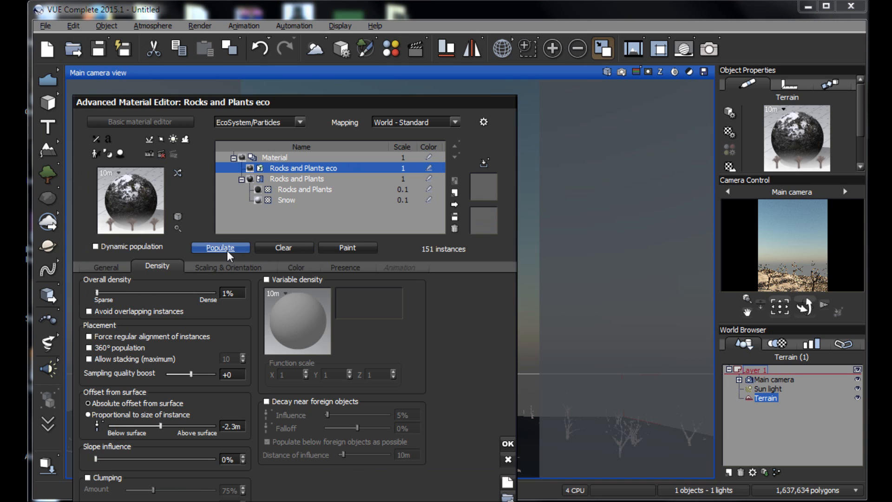
pyautogui.moveTo(387, 106); pyautogui.dragTo(156, 108)
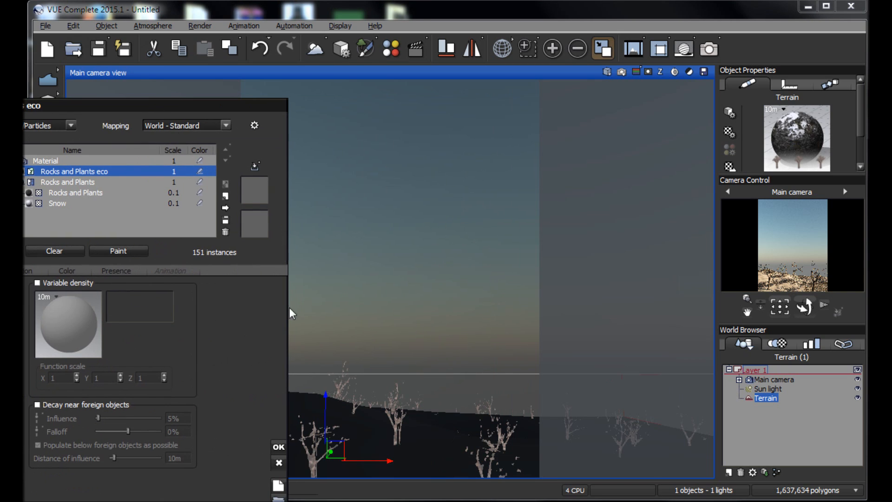
pyautogui.click(279, 446)
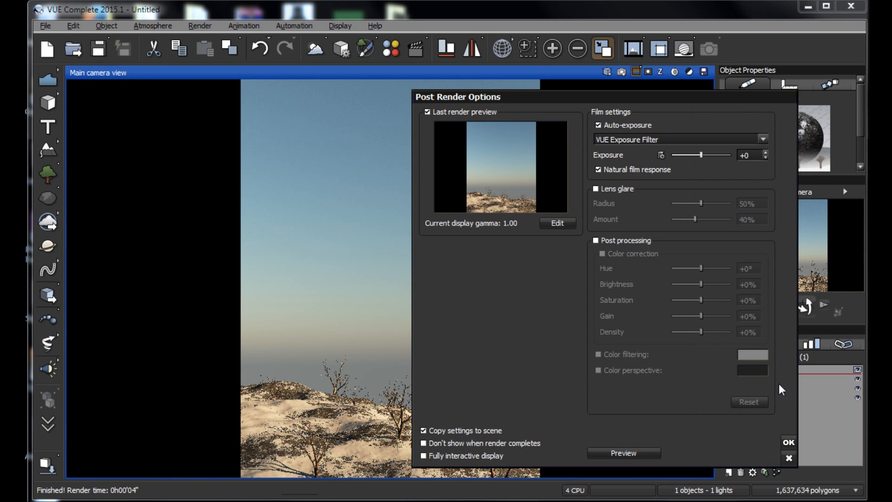
pyautogui.click(789, 443)
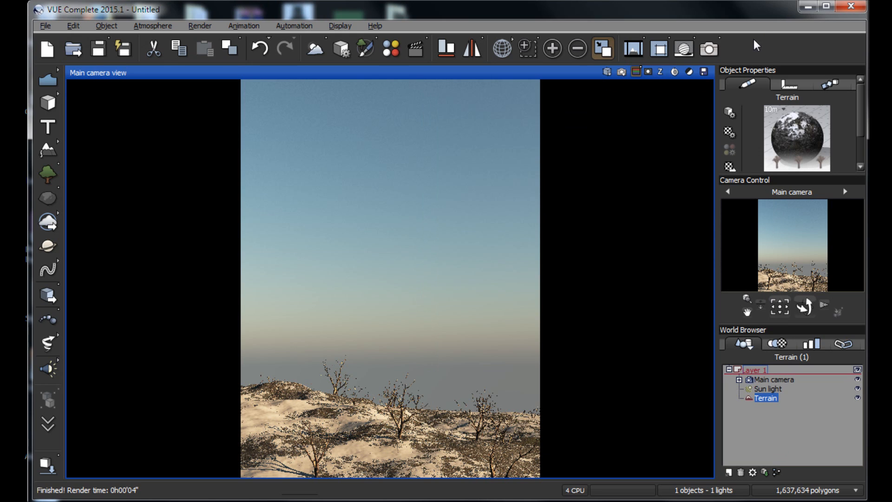
# - Set the EcoSystem's offset from surface to -4.8 m and its overall density to 2%, and repopulate the terrain
pyautogui.doubleClick(785, 146)
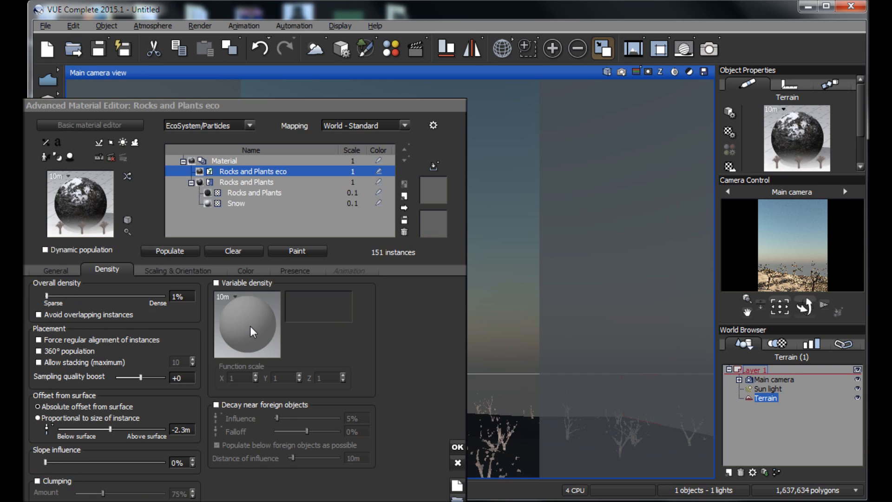
pyautogui.moveTo(111, 427); pyautogui.dragTo(109, 428)
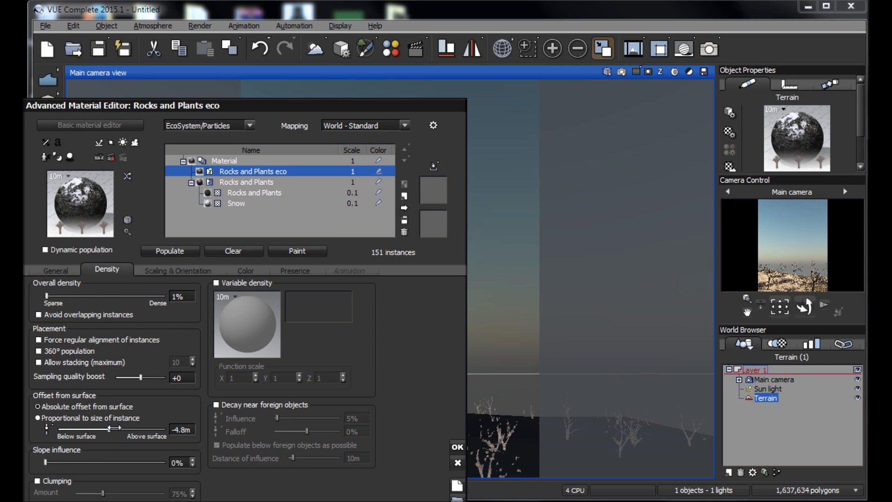
pyautogui.click(56, 271)
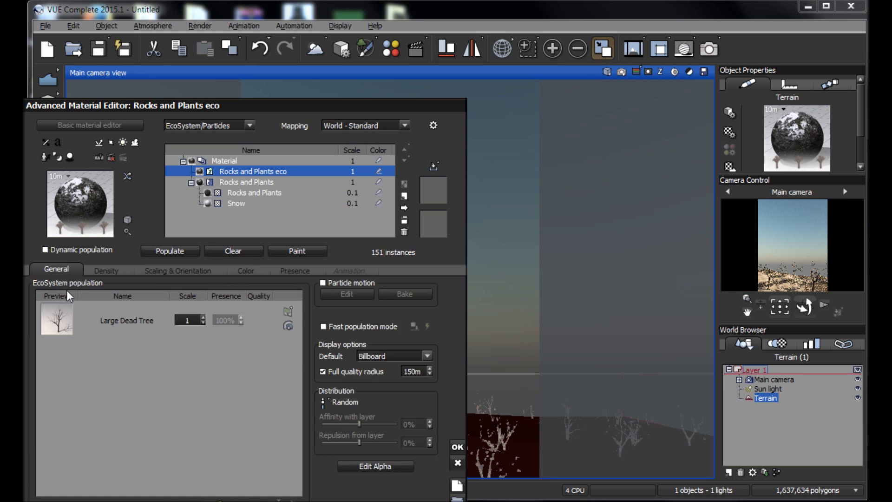
pyautogui.click(103, 274)
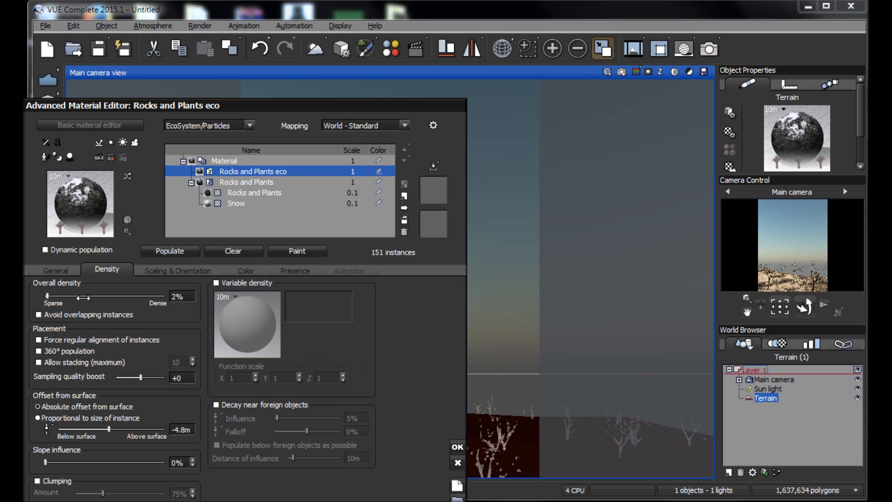
pyautogui.click(172, 252)
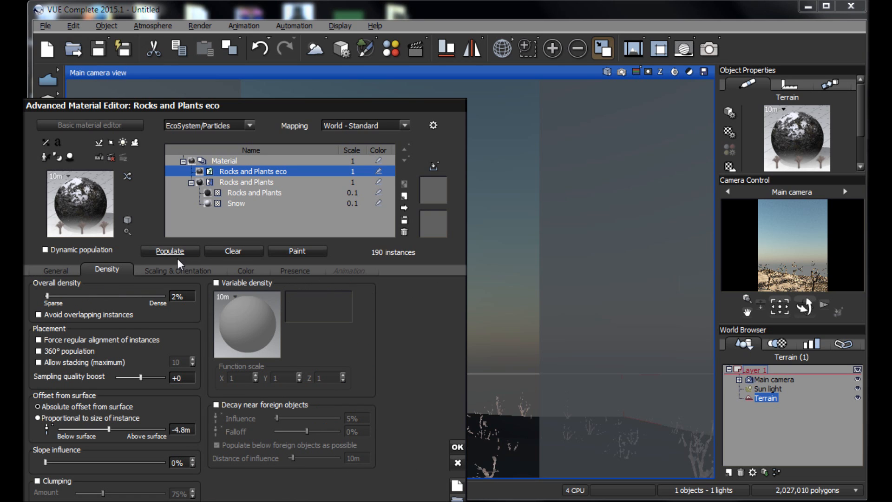
# - Close the material editor without accepting the changes, render the repopulated scene and accept the post render options
pyautogui.click(458, 463)
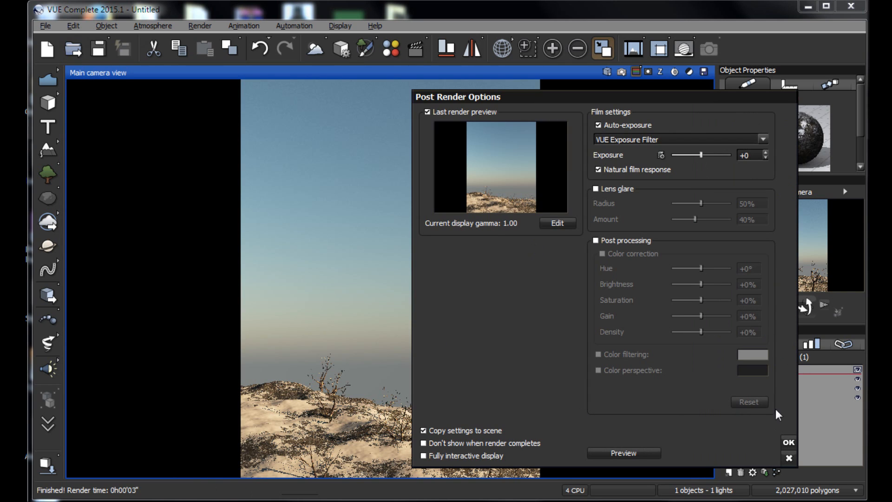
pyautogui.click(789, 442)
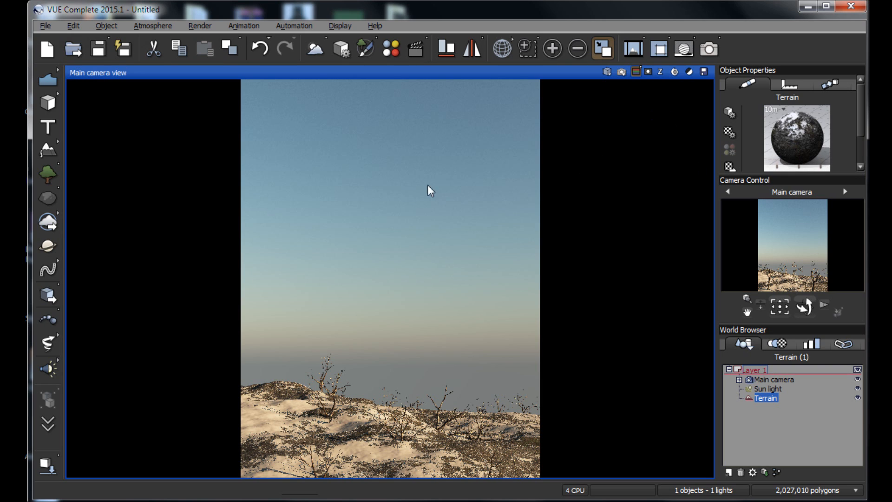
# - Restore the four-view layout and add a second standard terrain to the scene
pyautogui.click(603, 48)
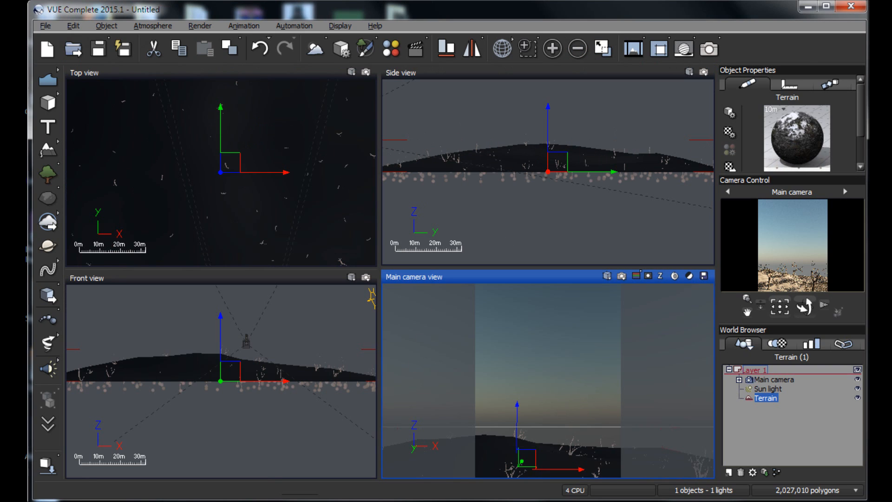
pyautogui.scroll(-5, 249, 192)
pyautogui.moveTo(249, 191); pyautogui.dragTo(258, 254, button='right')
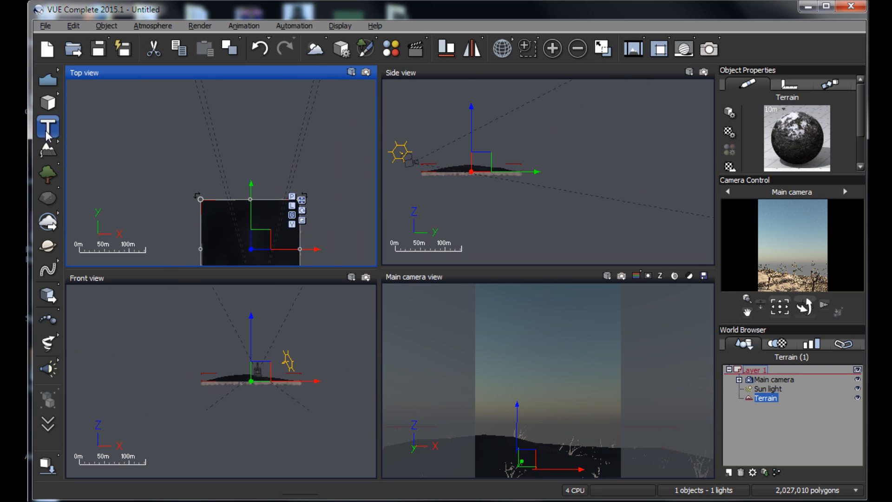
pyautogui.click(52, 156)
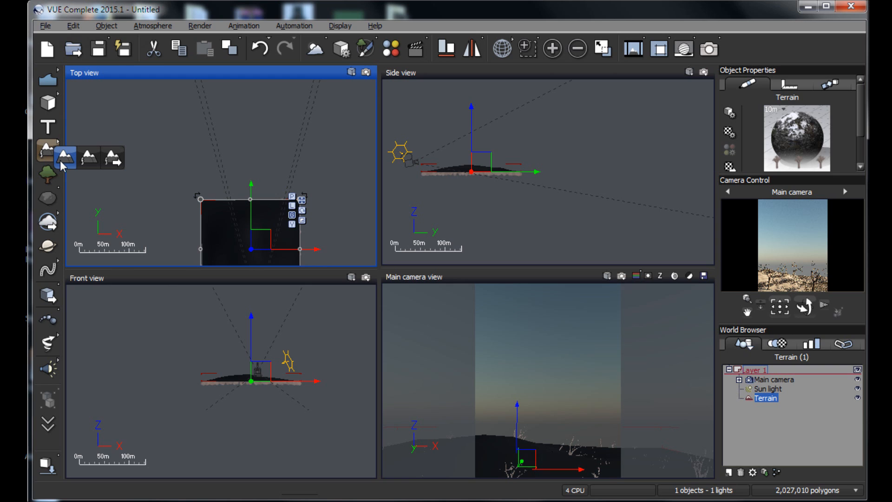
pyautogui.click(64, 161)
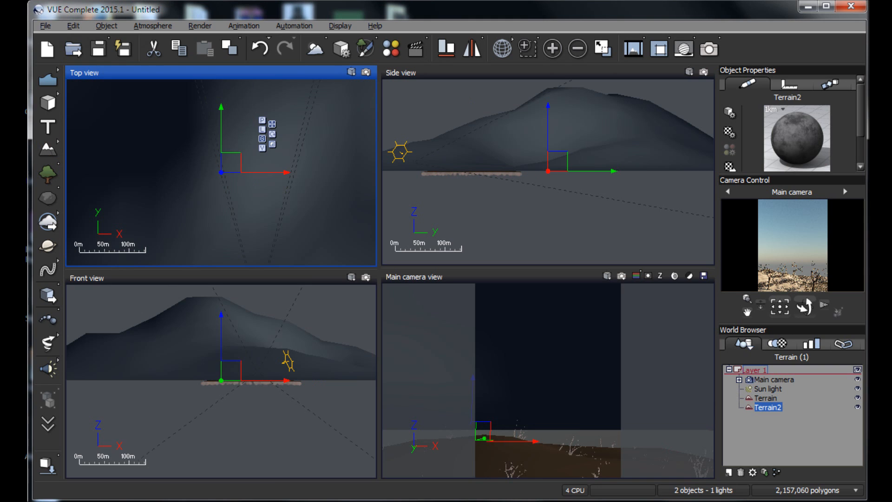
# - Move the second terrain away from the camera, directly beyond the first terrain, and flatten its height
pyautogui.click(578, 165)
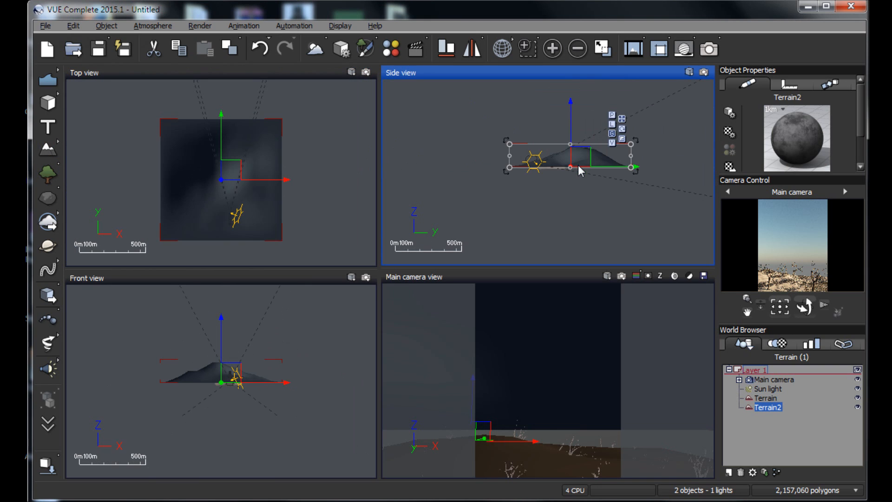
pyautogui.moveTo(579, 162); pyautogui.dragTo(630, 165)
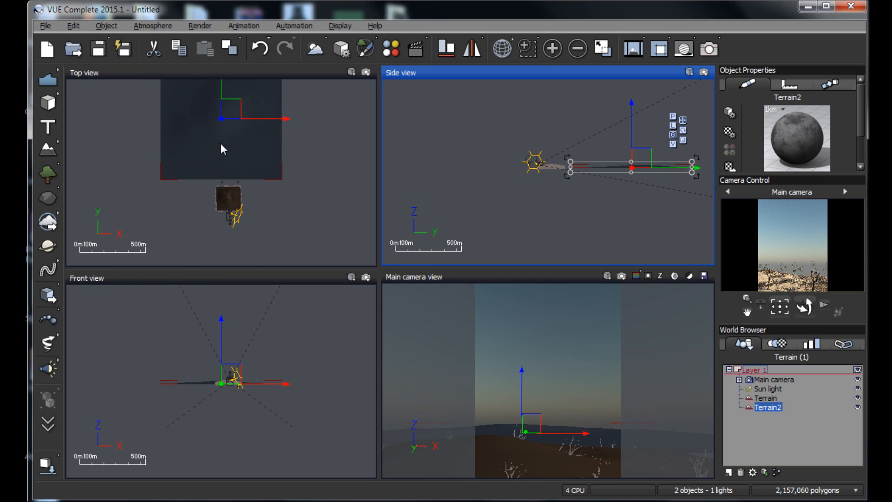
# - Stretch the second terrain away from the camera and sideways to about 5 km wide and 9 km long
pyautogui.click(221, 148)
pyautogui.scroll(-5, 243, 193)
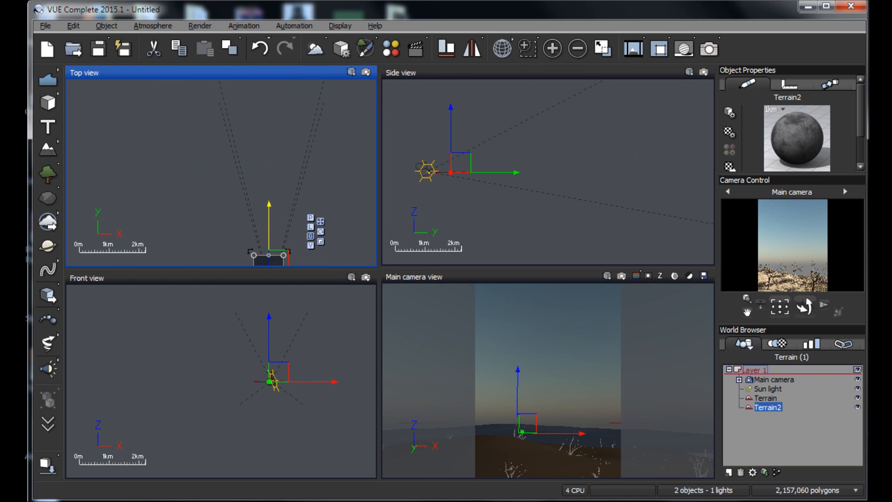
pyautogui.moveTo(269, 254); pyautogui.dragTo(281, 99)
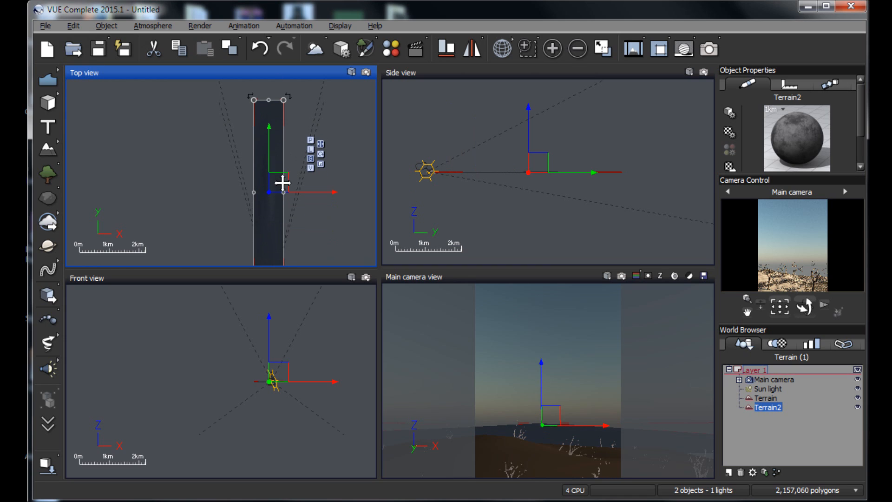
pyautogui.moveTo(283, 192); pyautogui.dragTo(364, 192)
pyautogui.moveTo(254, 192); pyautogui.dragTo(200, 193)
pyautogui.moveTo(281, 100); pyautogui.dragTo(279, 18)
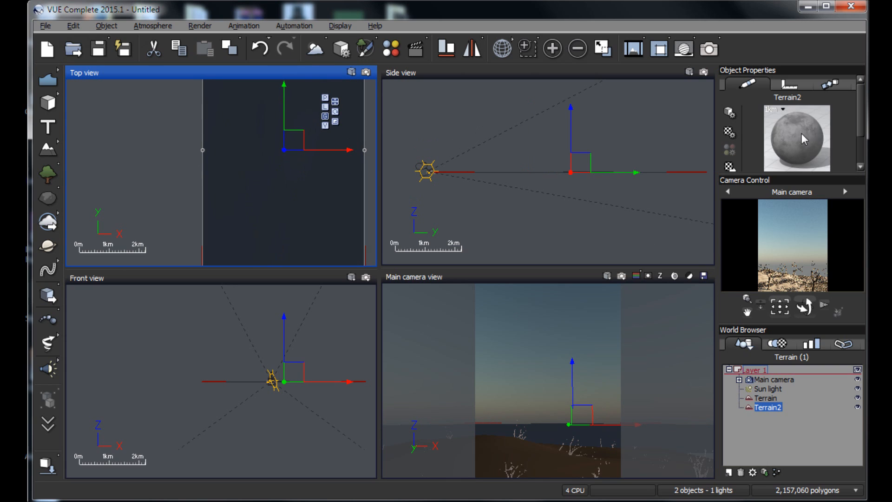
# - Copy the first terrain's material onto the second terrain, leaving its EcoSystem as it is without populating it
pyautogui.click(767, 399)
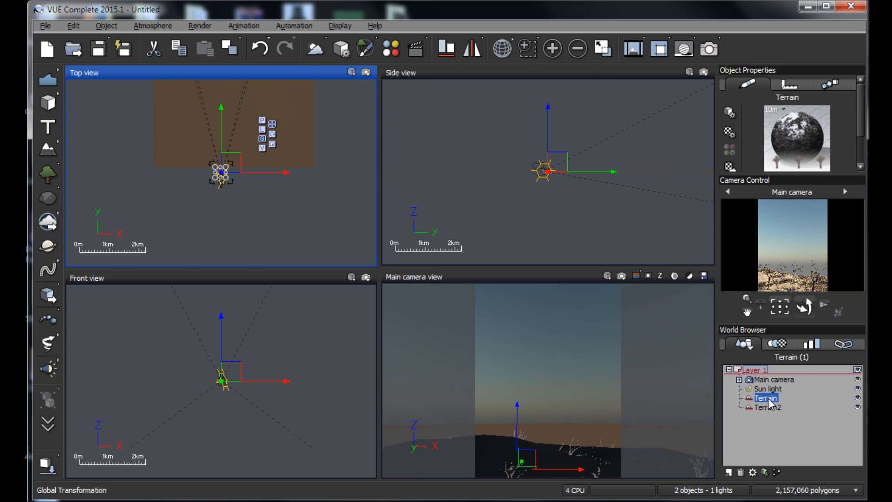
pyautogui.rightClick(797, 131)
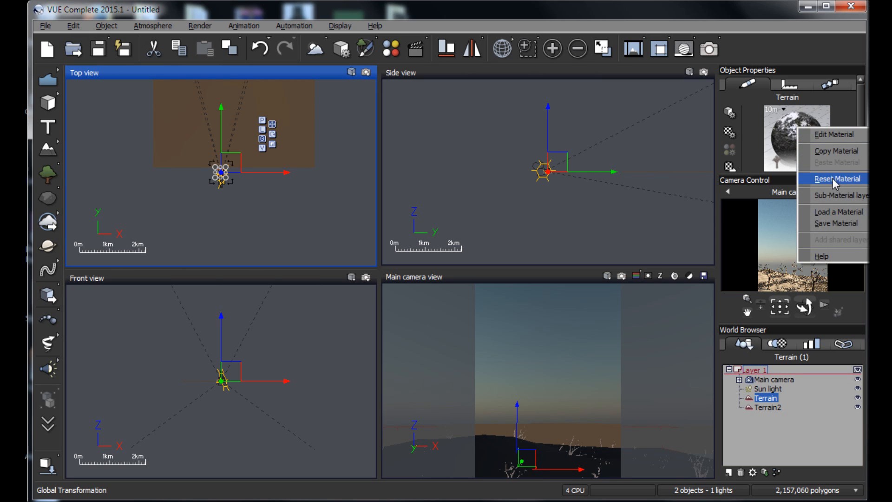
pyautogui.click(822, 151)
pyautogui.click(769, 407)
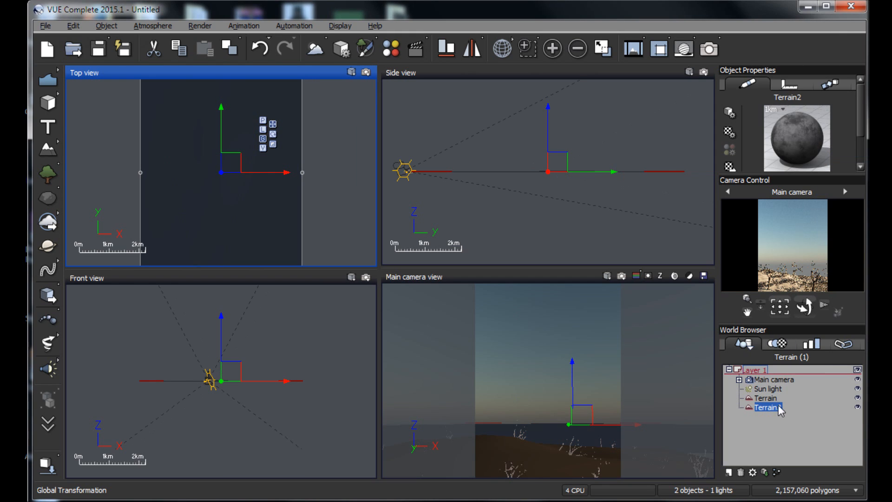
pyautogui.rightClick(785, 115)
pyautogui.click(810, 154)
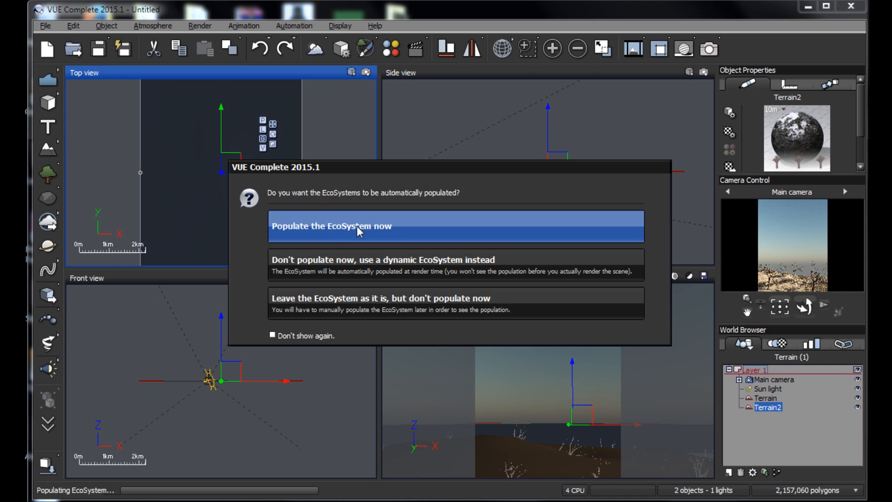
pyautogui.click(316, 305)
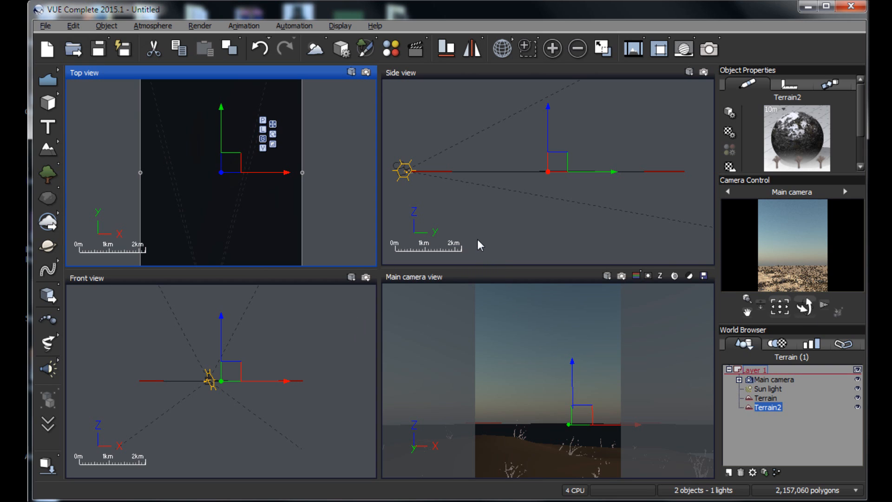
# - Delete the copied EcoSystem layer from the second terrain's material and convert the Rocks and Plants mixed material to an EcoSystem material
pyautogui.doubleClick(793, 133)
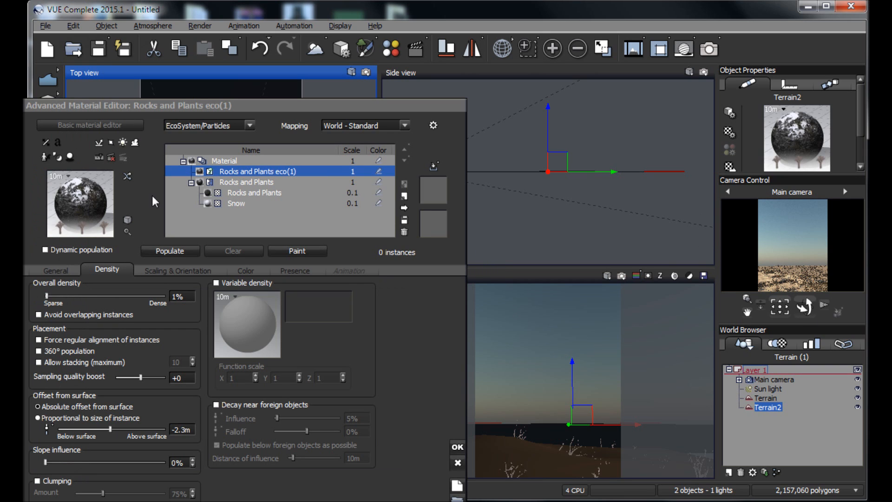
pyautogui.click(405, 232)
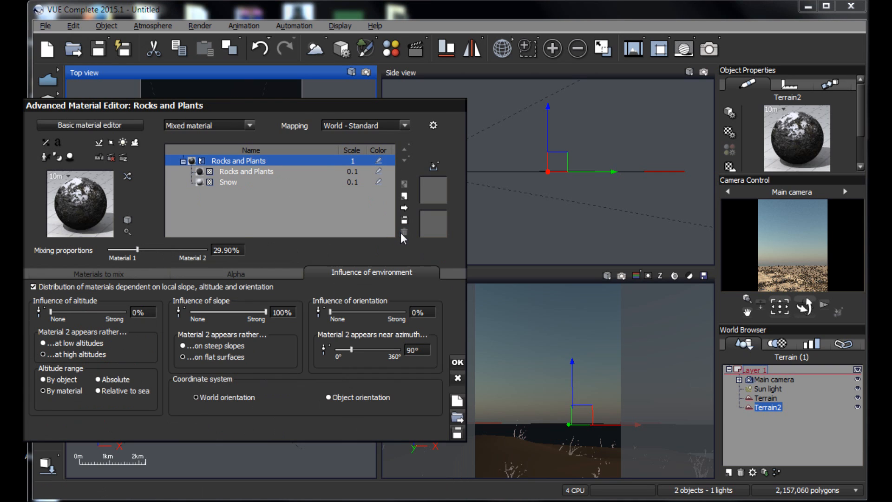
pyautogui.doubleClick(237, 160)
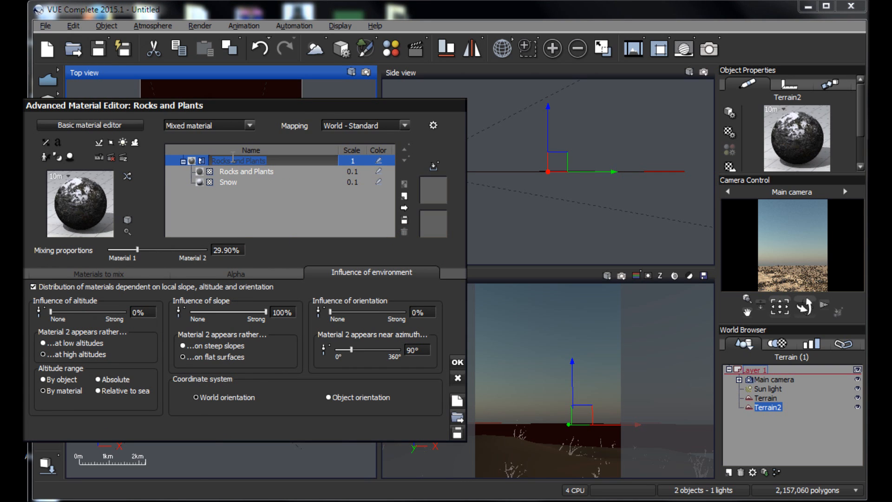
pyautogui.click(250, 126)
pyautogui.click(199, 183)
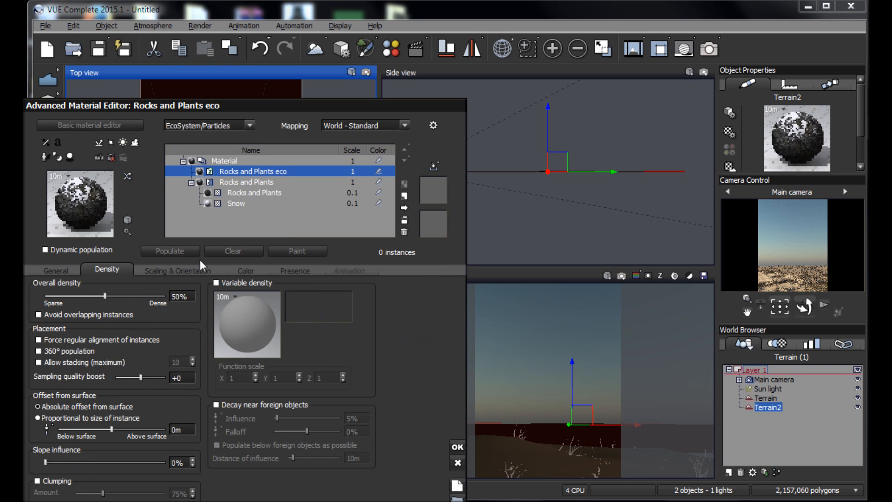
# - Add the Winter Pear Tree to the second terrain's EcoSystem population at scale 200 and populate the terrain
pyautogui.click(56, 271)
pyautogui.click(220, 500)
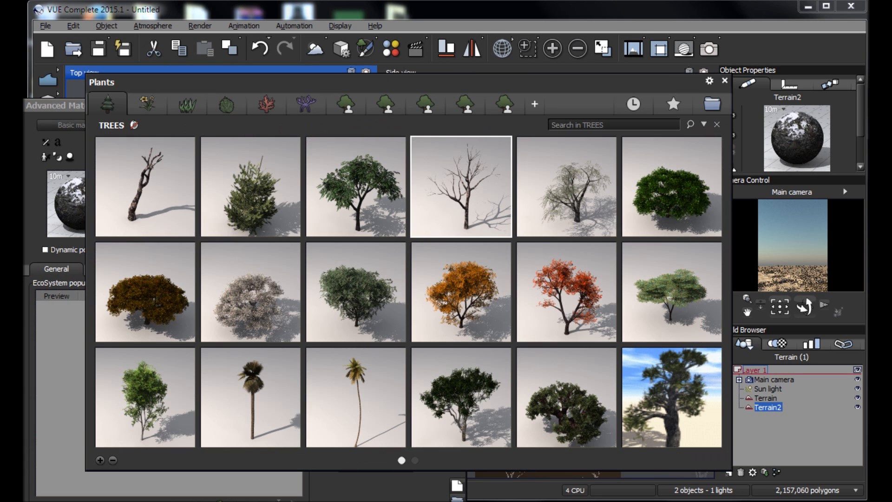
pyautogui.doubleClick(576, 209)
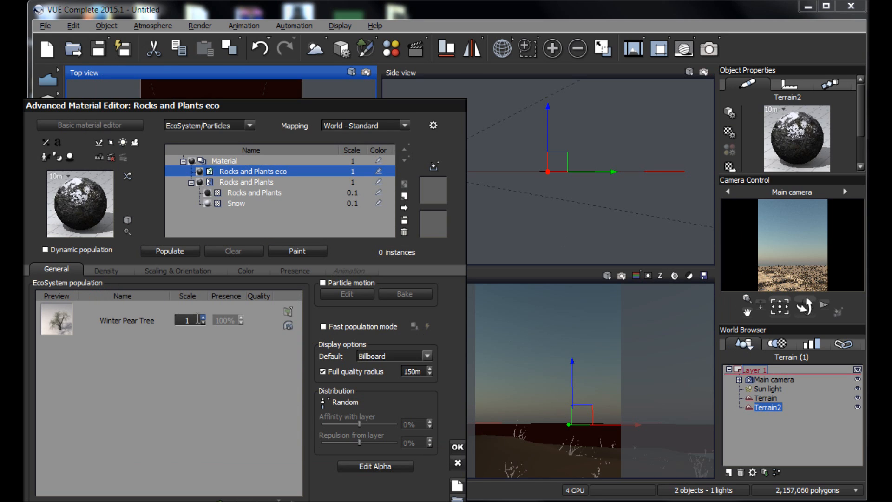
pyautogui.doubleClick(192, 319)
pyautogui.write('200')
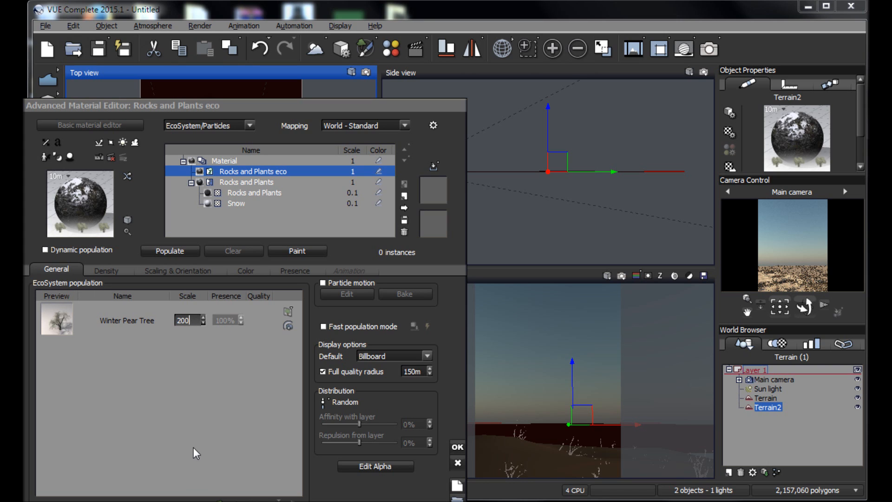
pyautogui.click(181, 420)
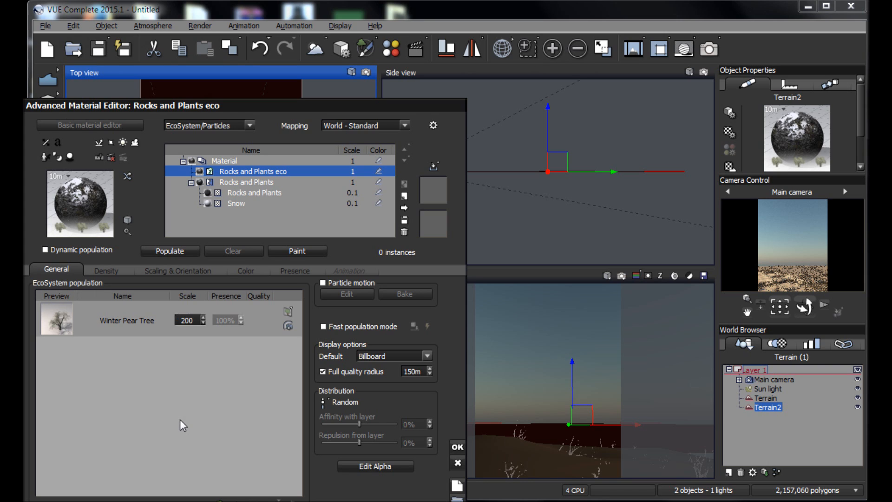
pyautogui.click(175, 253)
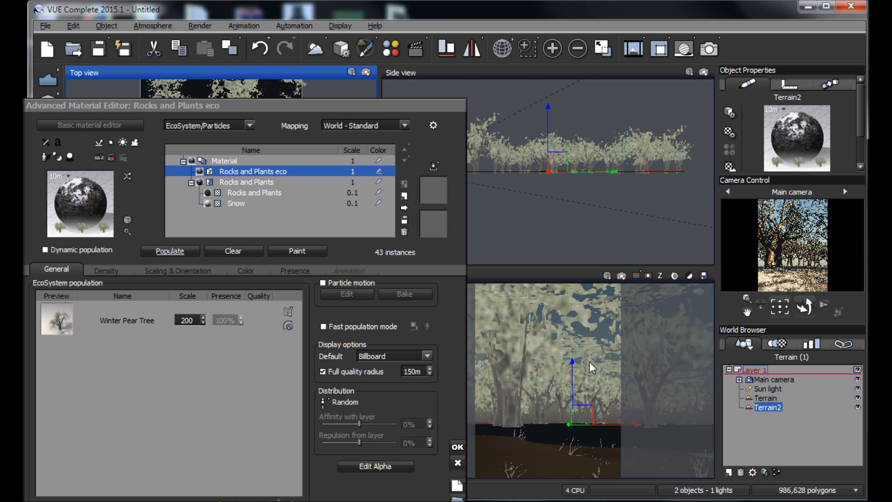
# - Set the Winter Pear Tree's scale to 400 and the overall density to 70%, repopulate the second terrain and refresh the camera preview
pyautogui.doubleClick(185, 319)
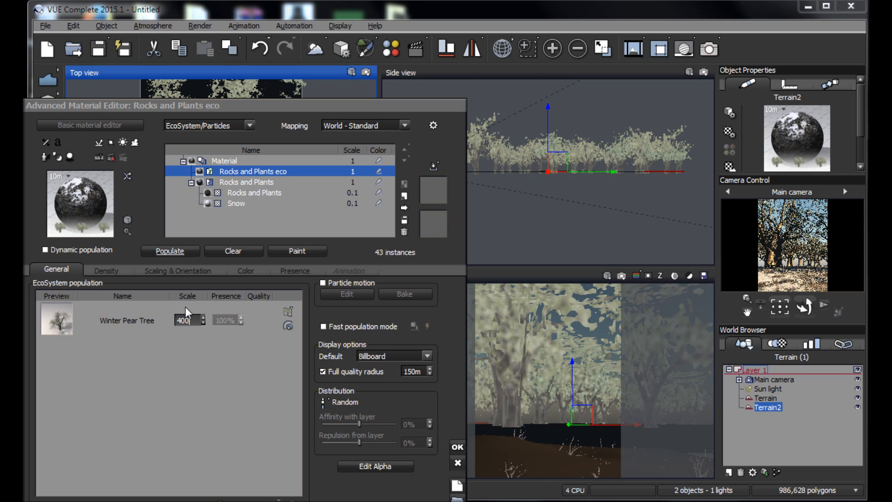
pyautogui.click(107, 269)
pyautogui.moveTo(109, 292); pyautogui.dragTo(130, 295)
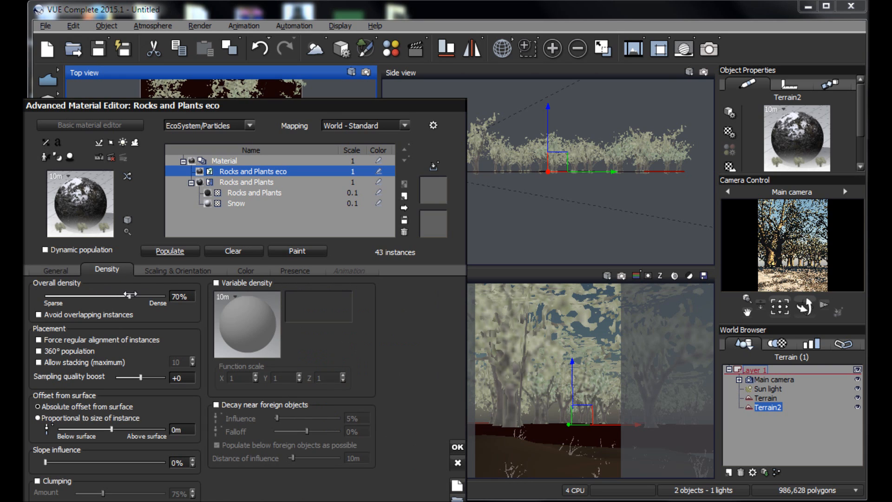
pyautogui.click(157, 251)
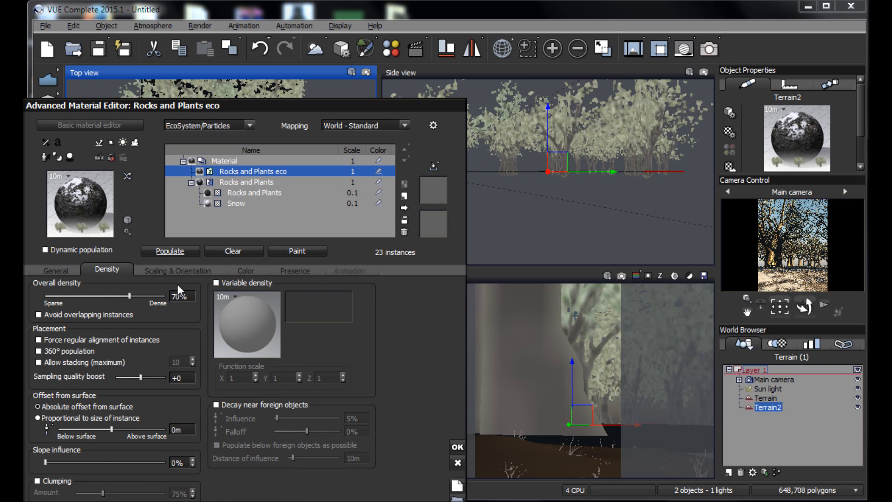
pyautogui.click(761, 274)
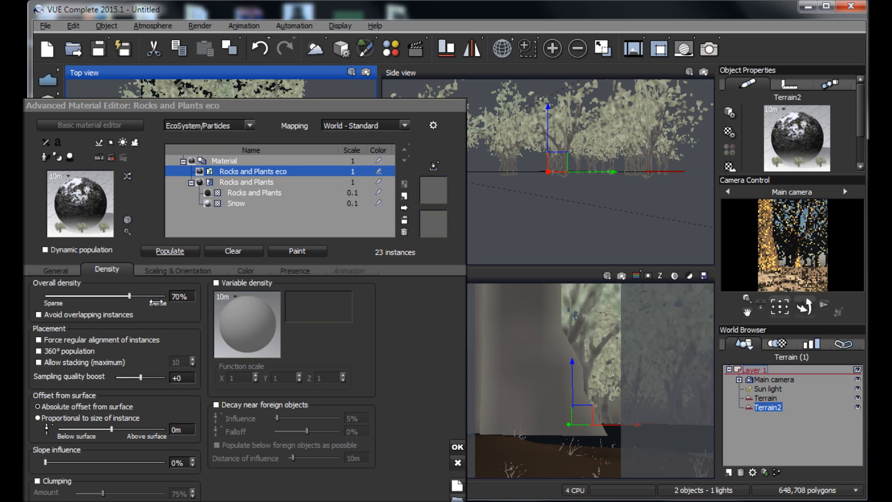
# - Set the Winter Pear Tree's scale to 250, repopulate the second terrain and refresh the camera preview
pyautogui.click(58, 270)
pyautogui.doubleClick(185, 320)
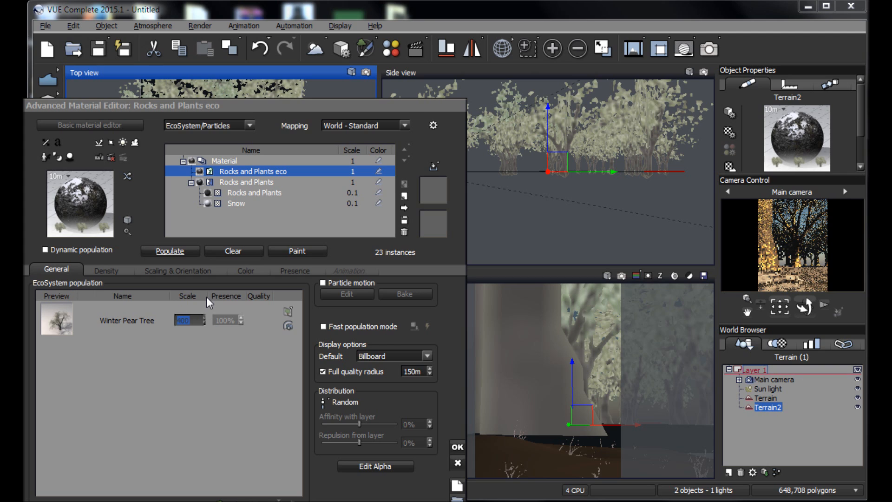
pyautogui.write('250')
pyautogui.press('Return')
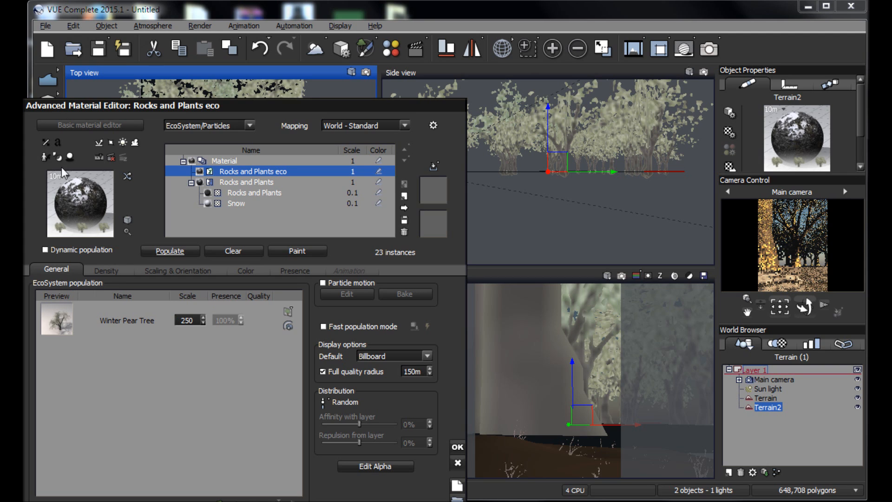
pyautogui.click(164, 249)
pyautogui.click(816, 260)
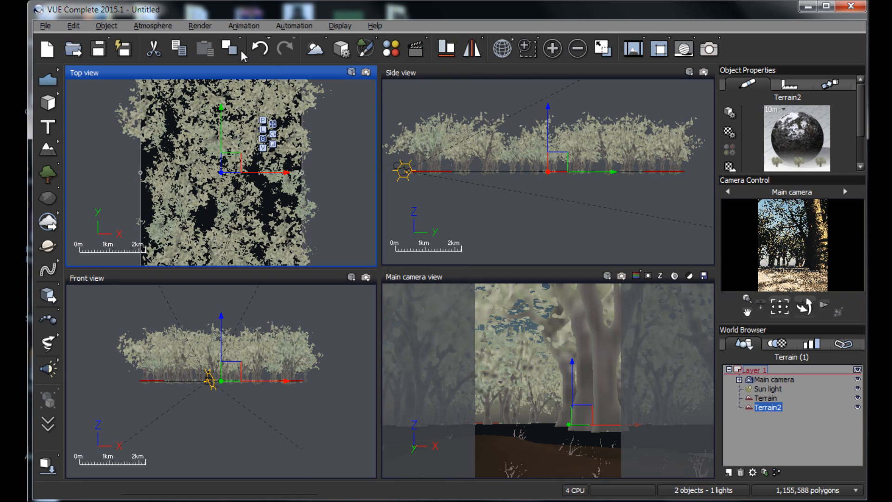
# - Raise the overall density of the second terrain's EcoSystem to 89%, repopulate it and accept the material
pyautogui.doubleClick(807, 134)
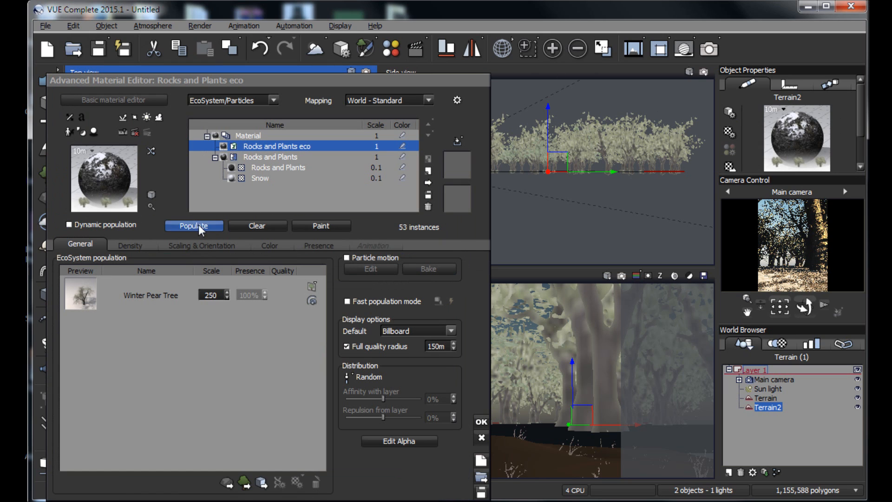
pyautogui.click(135, 247)
pyautogui.moveTo(153, 270); pyautogui.dragTo(175, 271)
pyautogui.click(194, 228)
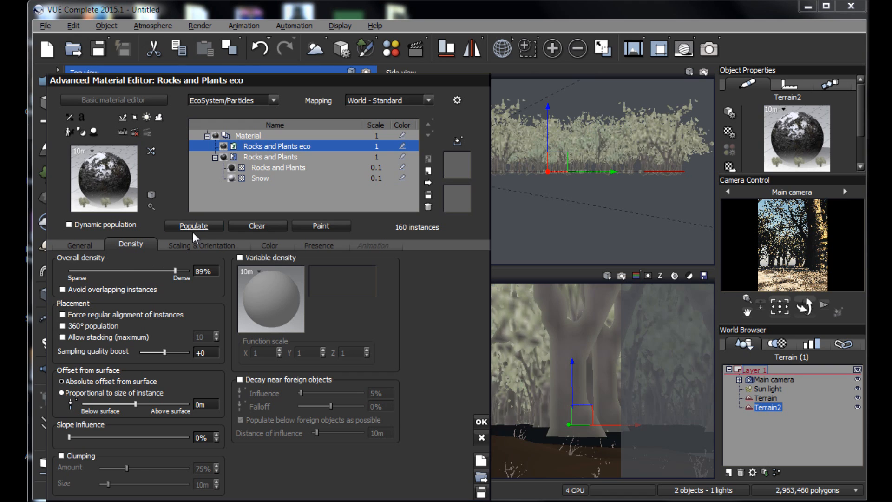
pyautogui.click(483, 423)
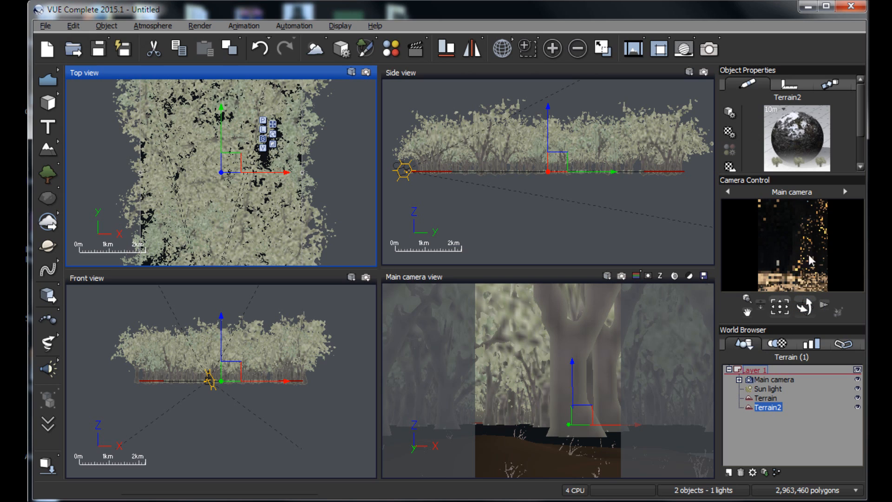
# - Set the atmosphere's decay amount to 34%, haze ground density to 32%, fog ground density to 19% and aerial perspective to 10, and preview it
pyautogui.click(317, 53)
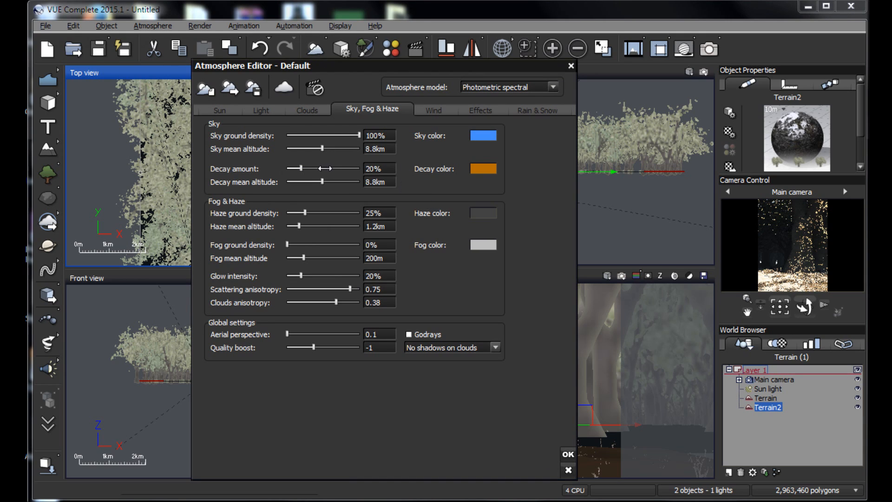
pyautogui.moveTo(302, 167); pyautogui.dragTo(307, 167)
pyautogui.moveTo(305, 212); pyautogui.dragTo(310, 213)
pyautogui.moveTo(288, 244); pyautogui.dragTo(299, 243)
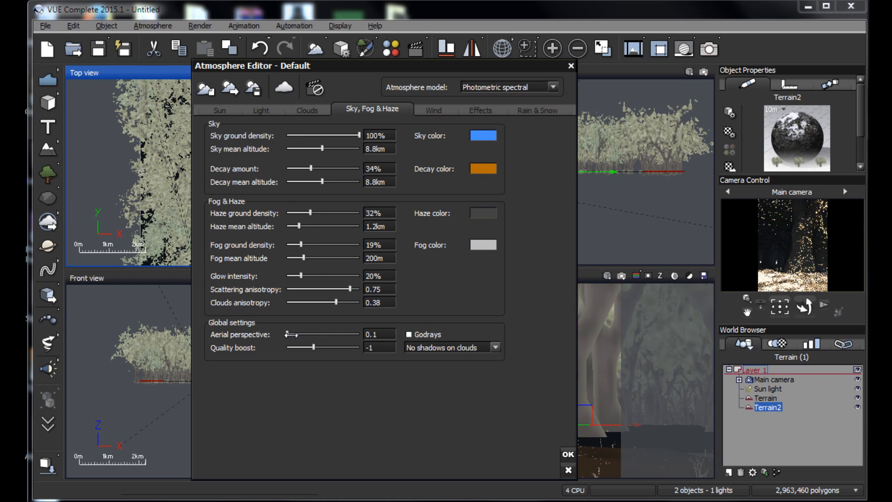
pyautogui.moveTo(287, 334); pyautogui.dragTo(360, 334)
pyautogui.click(782, 265)
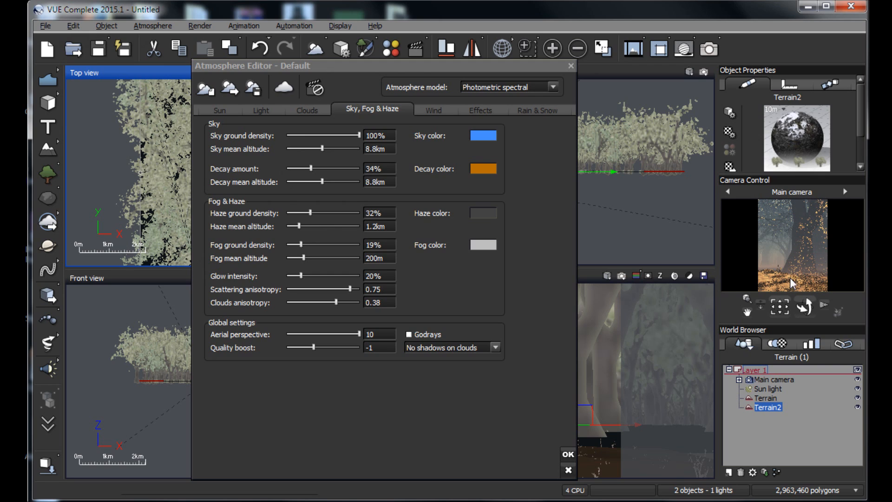
# - Reduce the atmosphere's decay amount to 12%, refresh the camera preview and accept the atmosphere settings
pyautogui.moveTo(336, 168); pyautogui.dragTo(318, 171)
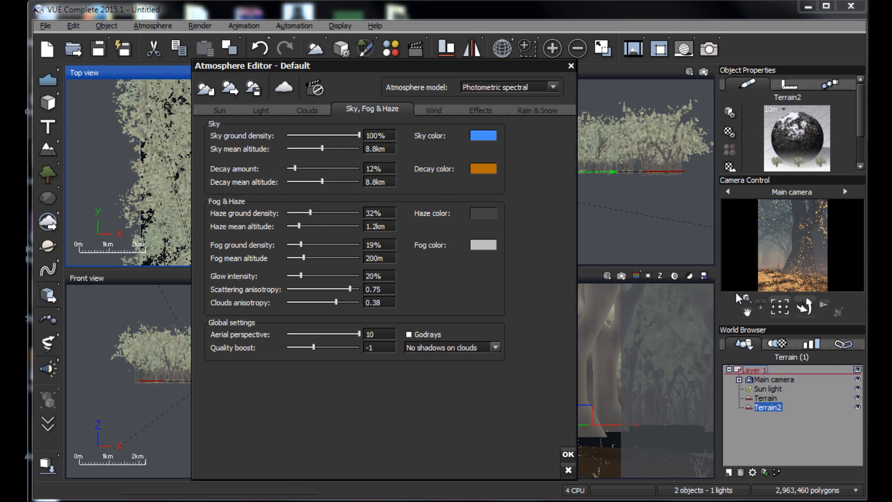
pyautogui.click(746, 313)
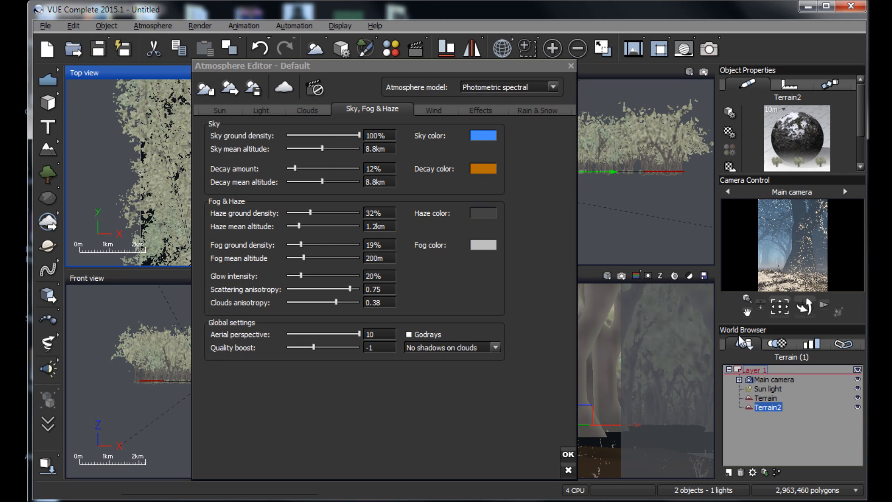
pyautogui.click(568, 454)
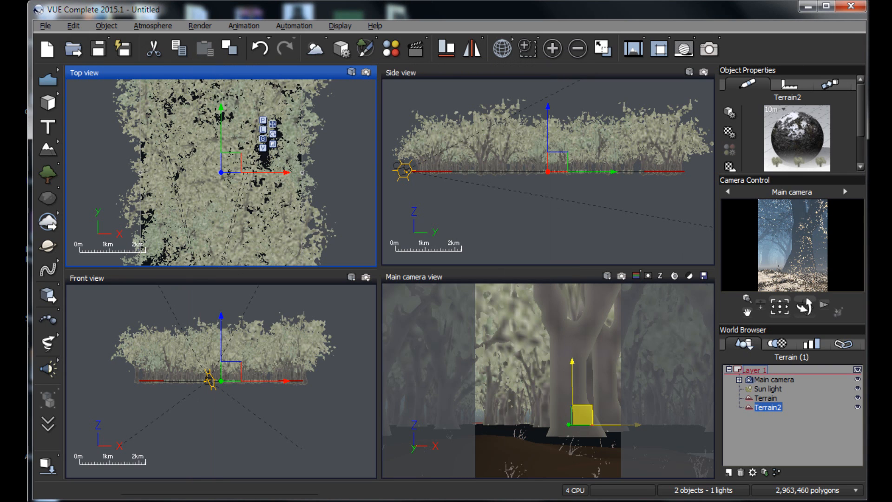
# - Reframe the main camera among the large trees, enlarge the main camera view and render it
pyautogui.moveTo(604, 422); pyautogui.dragTo(594, 420)
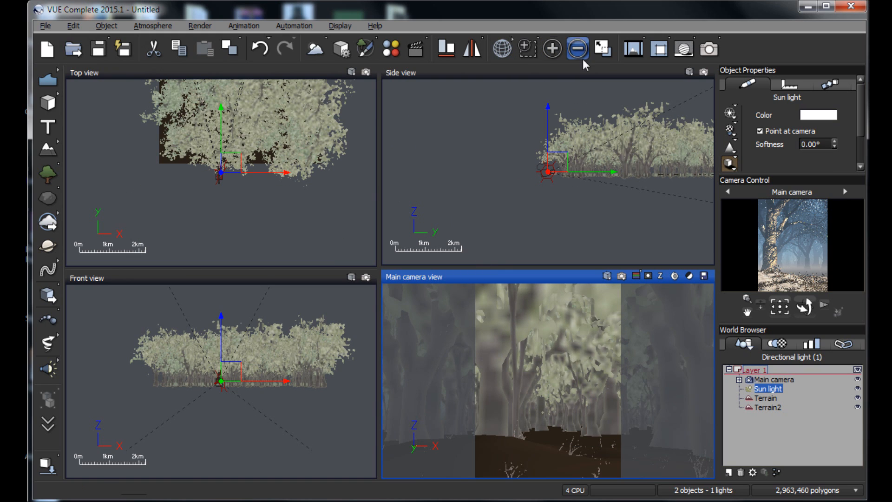
pyautogui.click(602, 58)
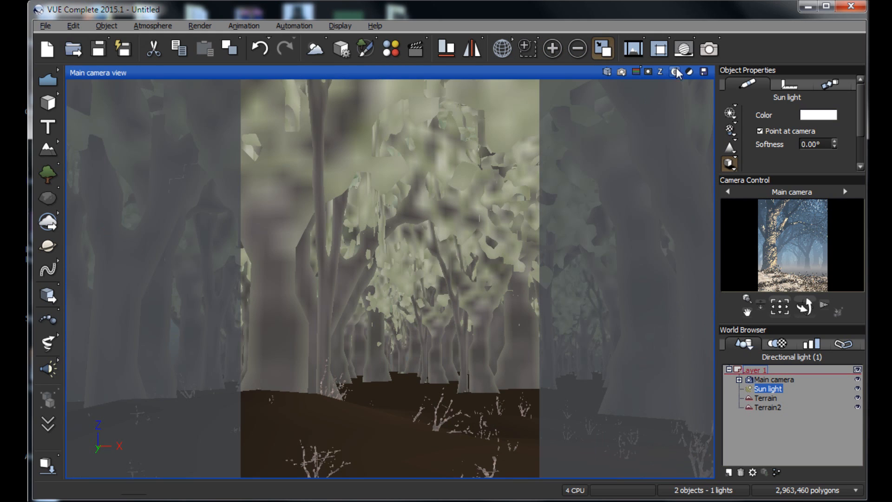
pyautogui.click(716, 48)
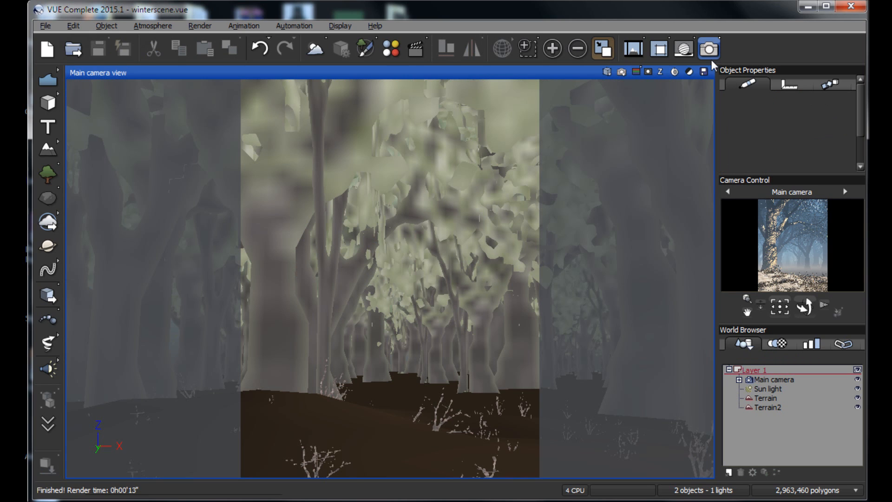
# - Set the render options to the Final quality preset with the render sent to screen
pyautogui.click(711, 52)
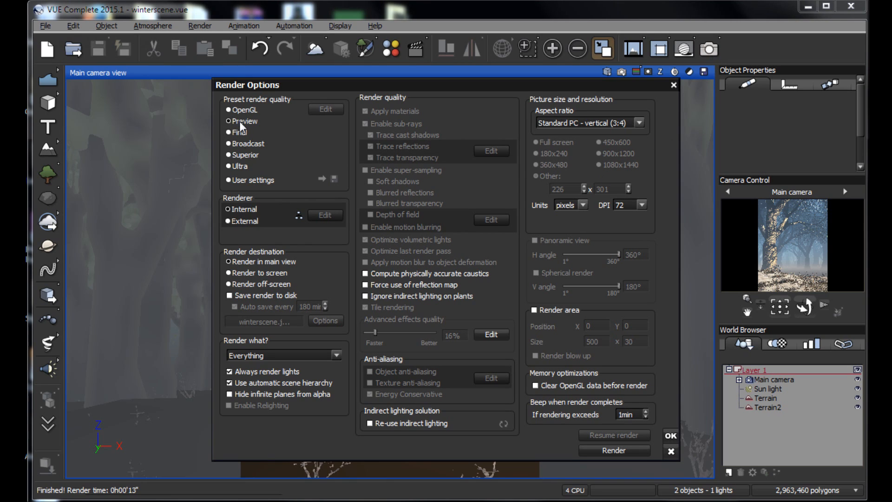
pyautogui.click(238, 133)
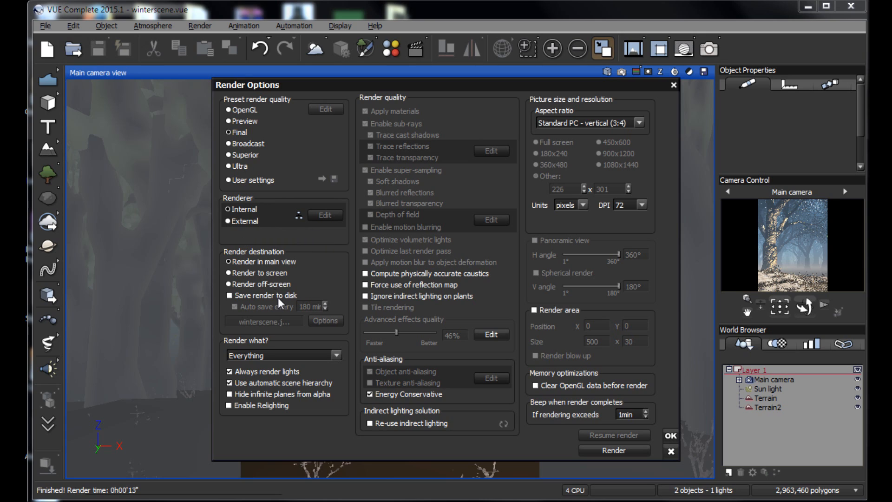
pyautogui.click(257, 273)
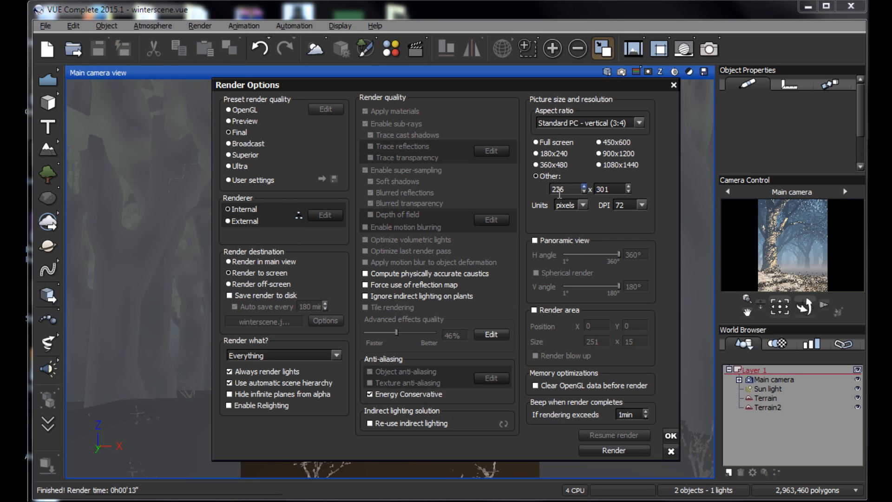
# - Set the render size to 3900 x 5200 pixels and start the render
pyautogui.click(601, 189)
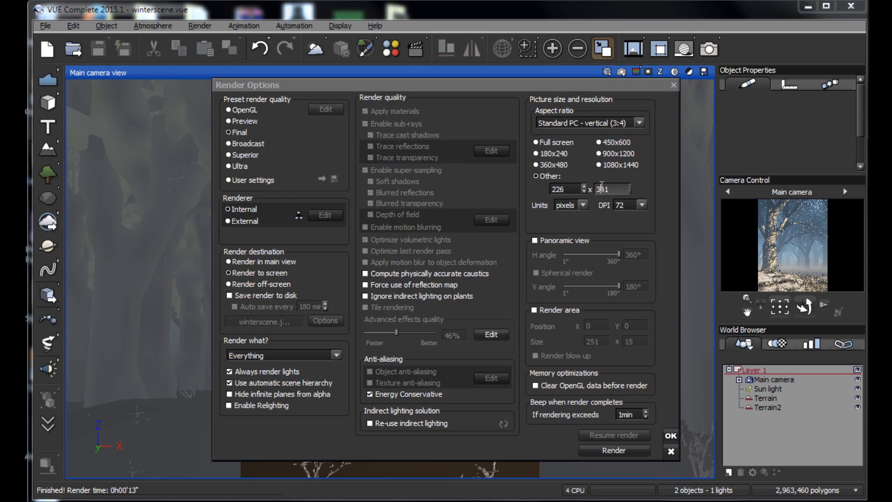
pyautogui.press('BackSpace')
pyautogui.press('BackSpace')
pyautogui.press('BackSpace')
pyautogui.write('5200')
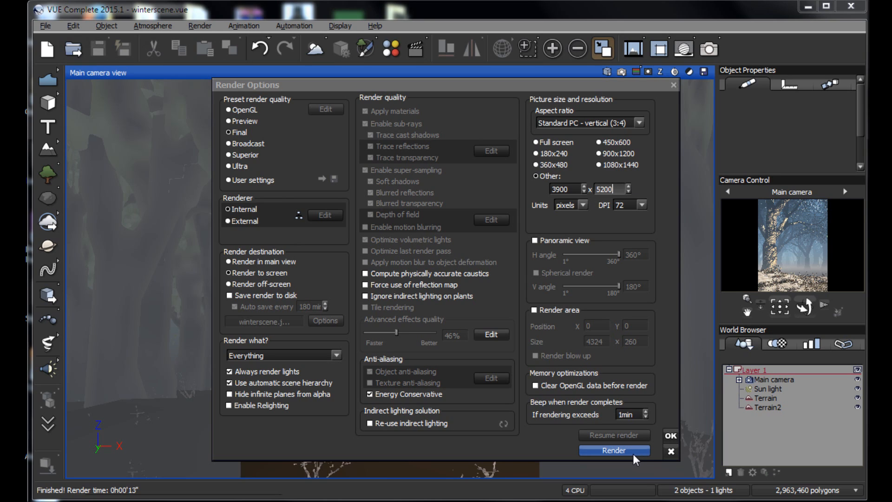
pyautogui.click(613, 451)
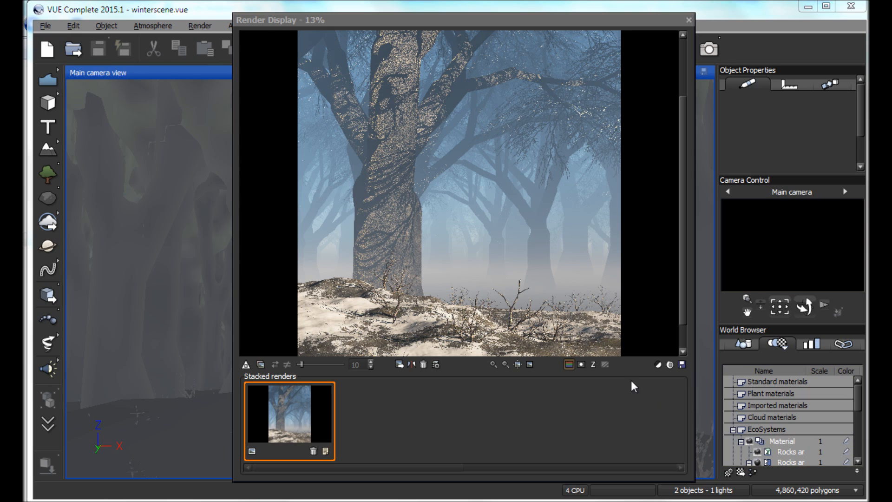
# - Save the rendered picture to the Desktop as winterscene.bmp in BMP format
pyautogui.click(681, 364)
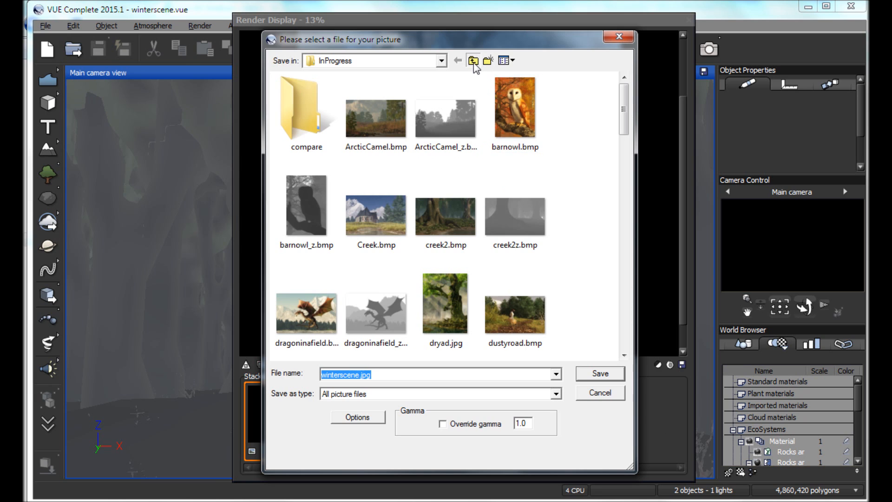
pyautogui.click(473, 60)
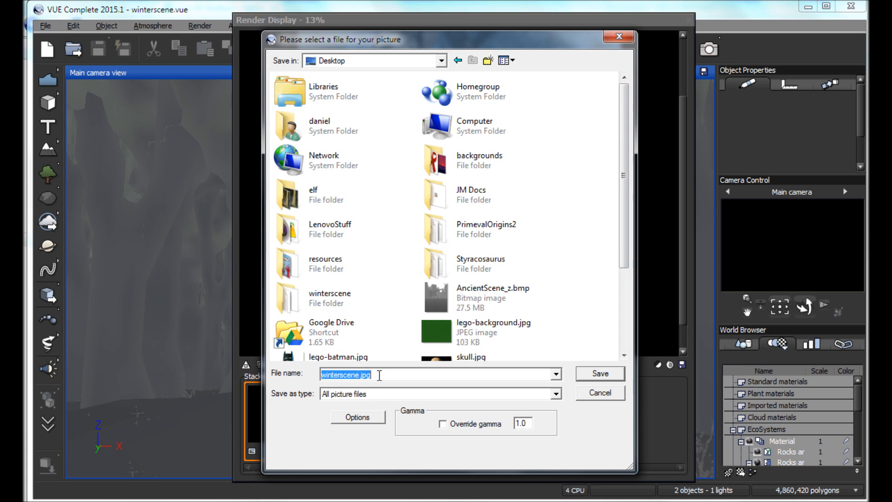
pyautogui.click(556, 394)
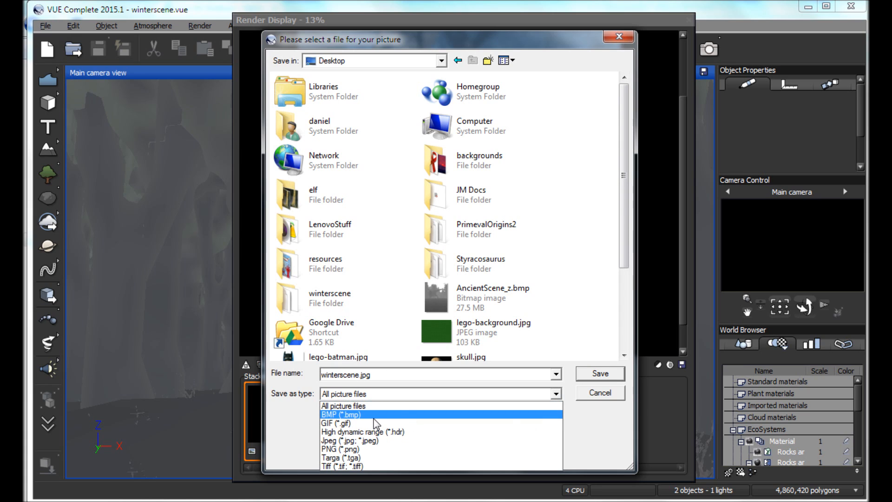
pyautogui.click(374, 416)
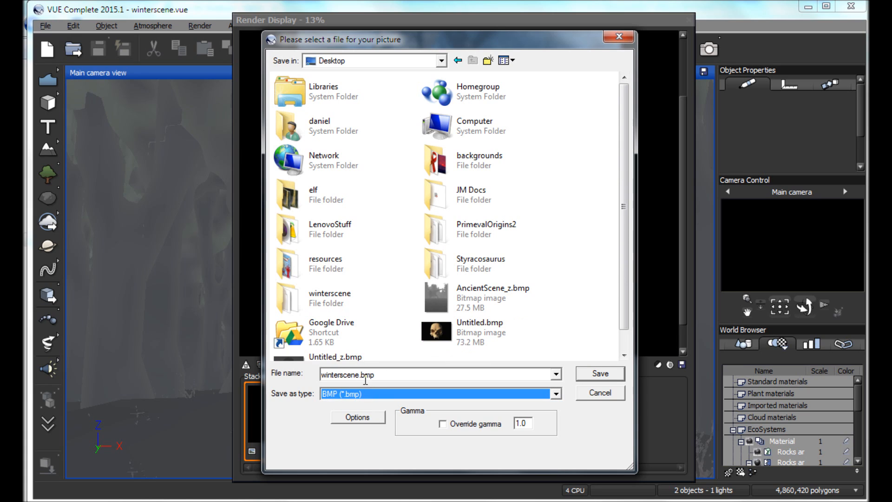
pyautogui.click(604, 377)
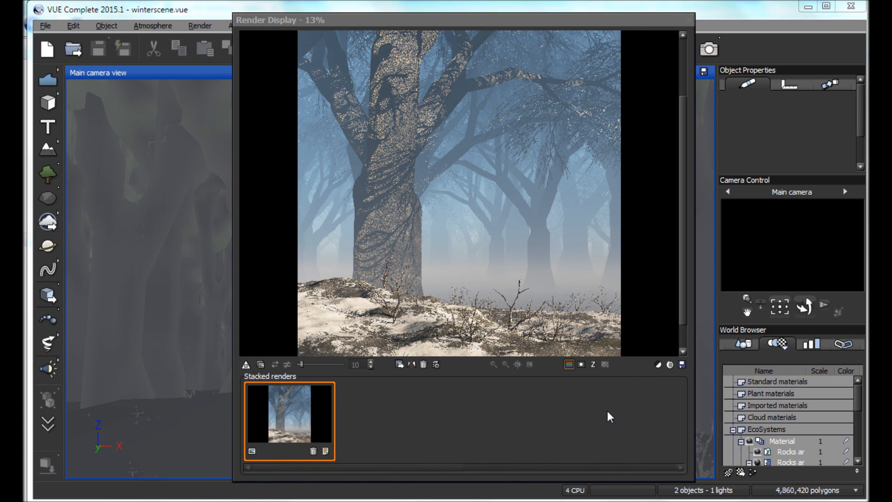
# - Save the render's depth picture to the Desktop as winterscene_z.bmp in BMP format
pyautogui.click(592, 365)
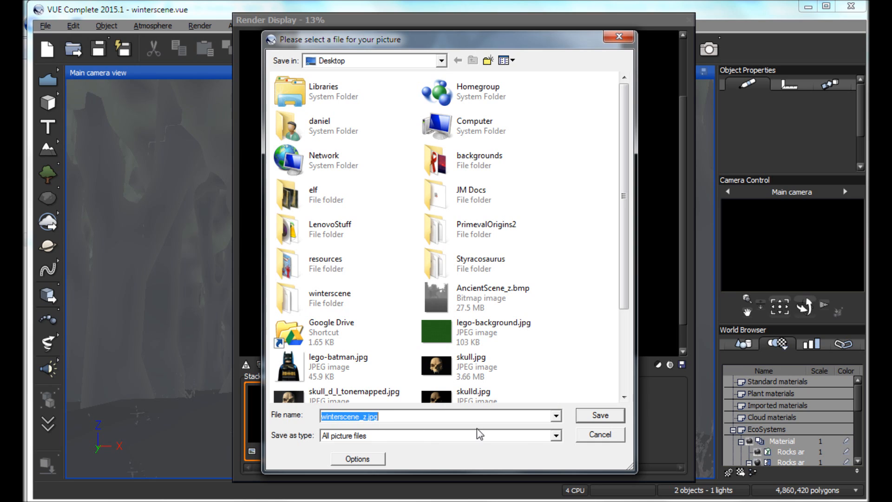
pyautogui.click(553, 437)
pyautogui.click(400, 457)
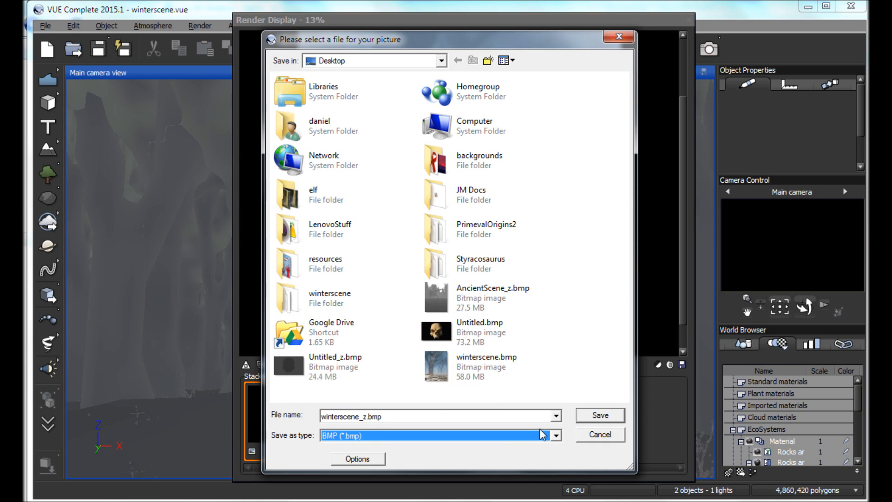
pyautogui.click(600, 415)
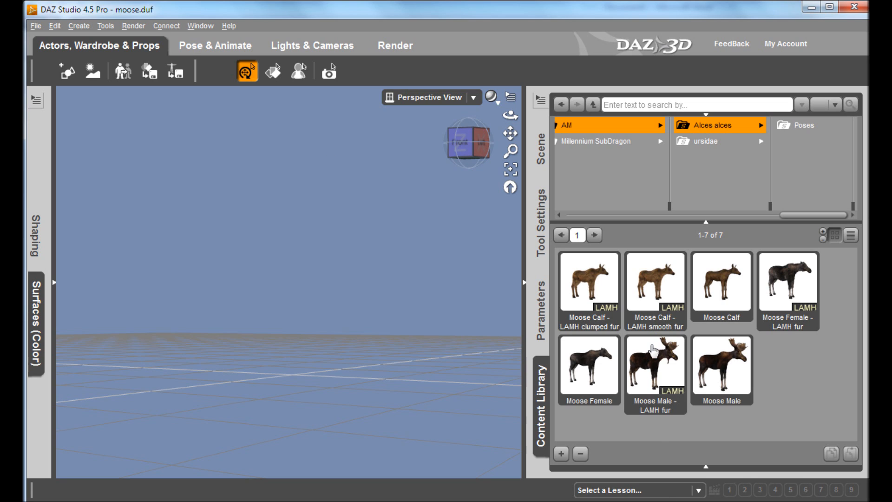
# - In DAZ Studio, load the Moose Male - LAMH fur figure into the scene and apply the MyPose1 pose to it
pyautogui.doubleClick(655, 375)
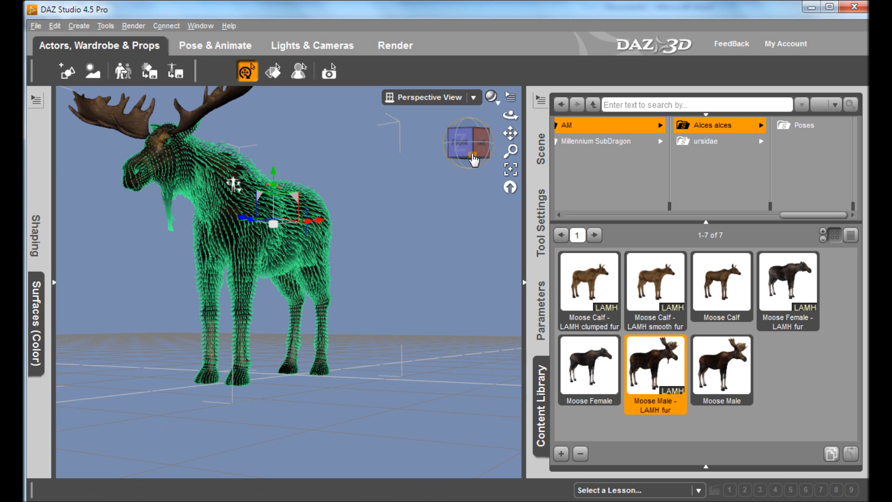
pyautogui.click(803, 128)
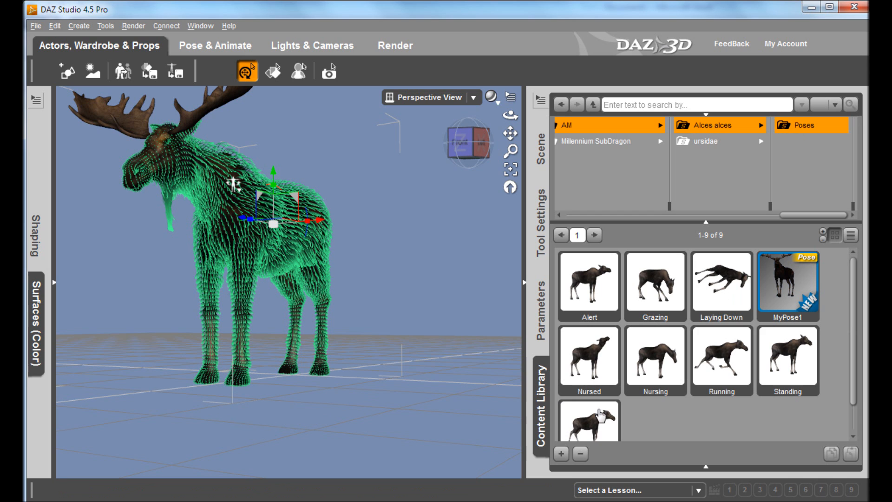
pyautogui.doubleClick(789, 286)
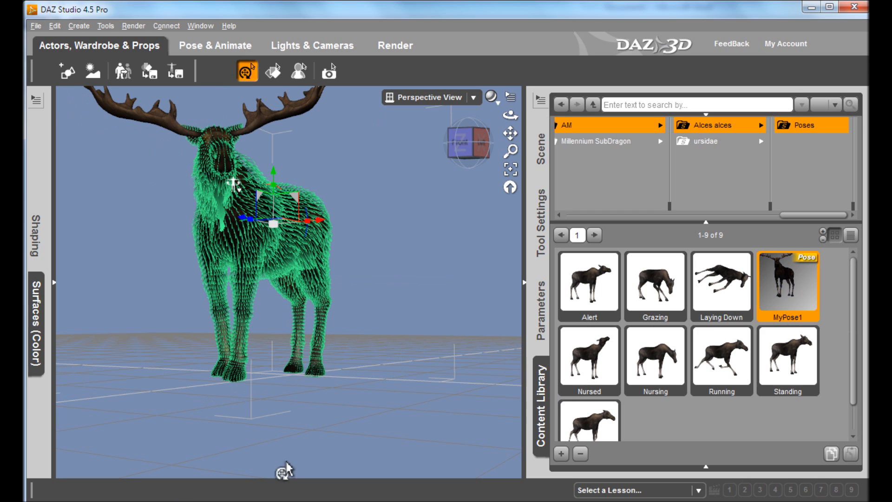
# - Reframe the perspective view so the whole moose, including its antlers, fits near the centre of the frame
pyautogui.moveTo(482, 152); pyautogui.dragTo(471, 147)
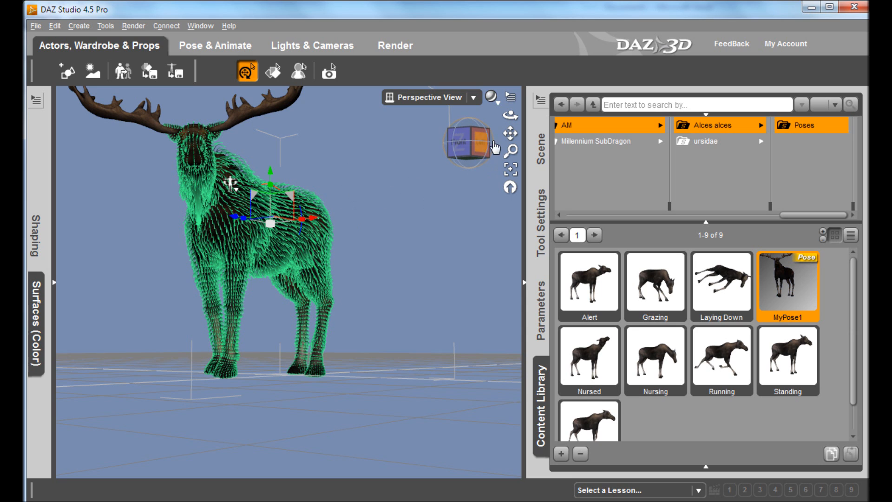
pyautogui.moveTo(510, 133); pyautogui.dragTo(519, 140)
pyautogui.moveTo(238, 190); pyautogui.dragTo(285, 232)
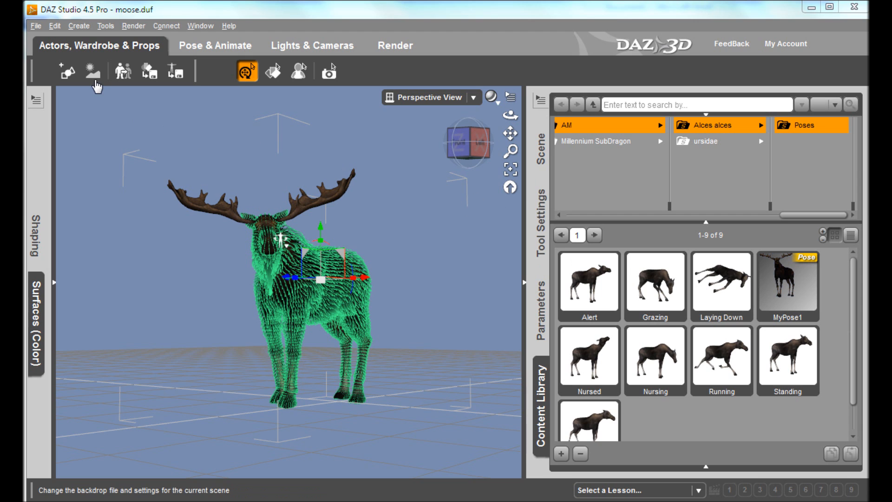
# - Set winterscene.bmp as the scene backdrop and adjust the view so the moose's hooves stand on the snowy ground
pyautogui.click(93, 77)
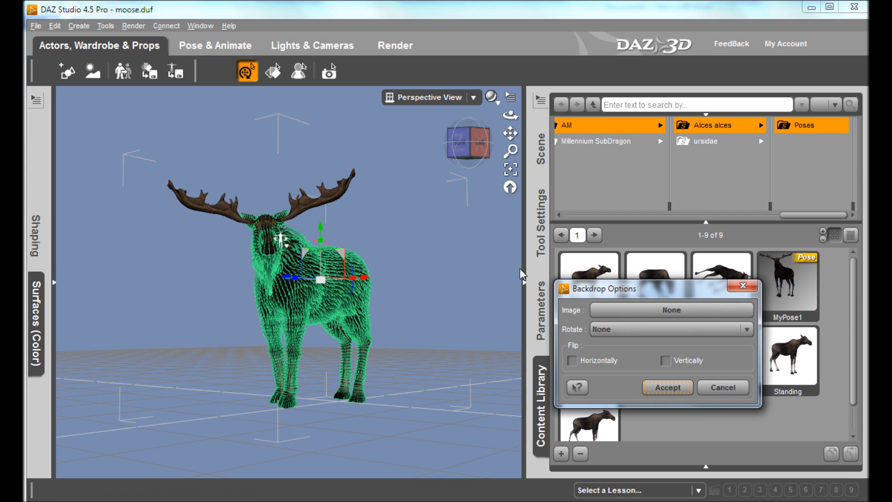
pyautogui.click(647, 311)
pyautogui.click(619, 325)
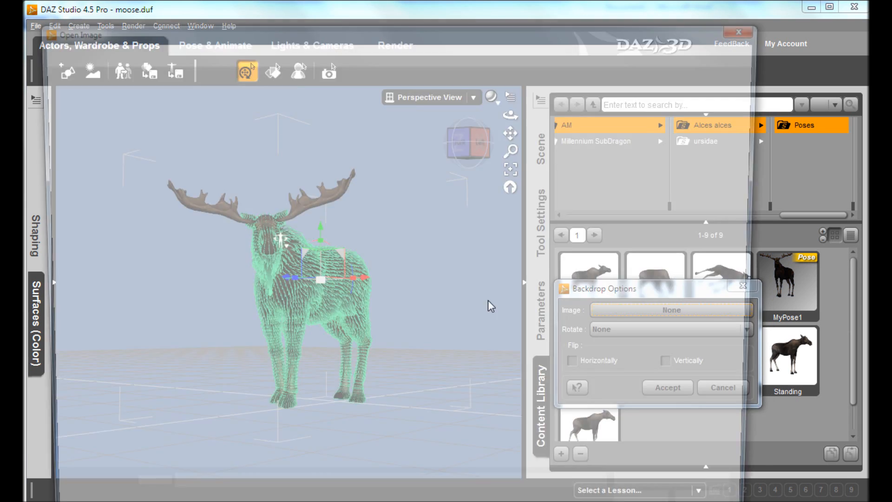
pyautogui.doubleClick(219, 322)
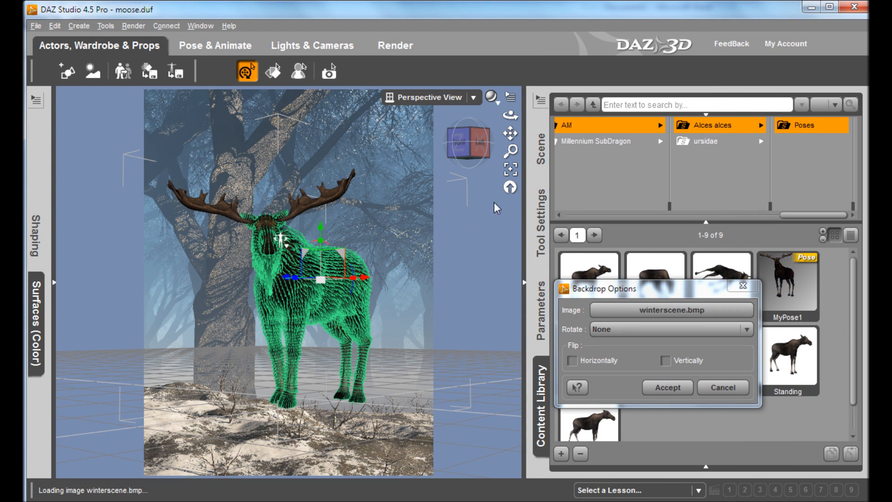
pyautogui.click(678, 389)
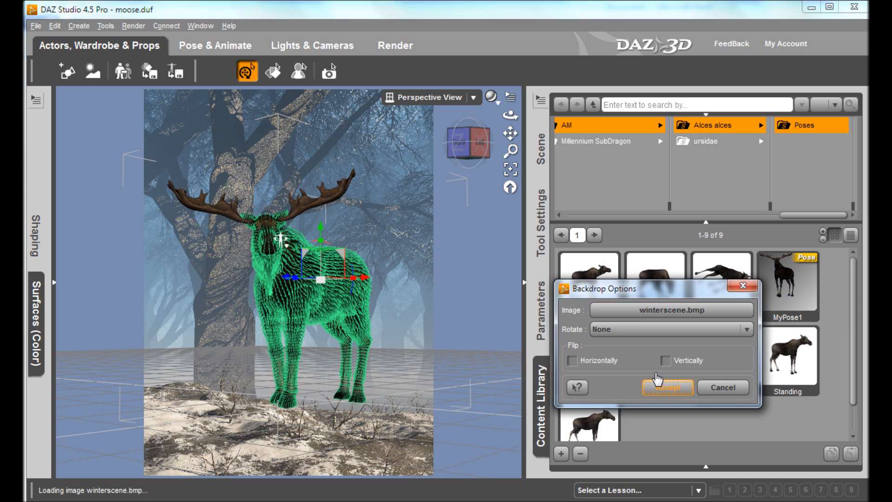
pyautogui.moveTo(446, 249); pyautogui.dragTo(445, 222, button='middle')
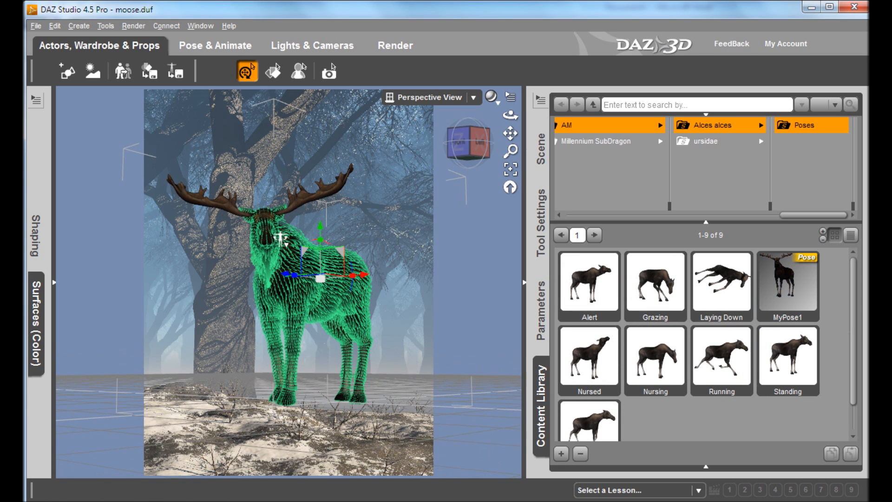
pyautogui.moveTo(507, 135); pyautogui.dragTo(507, 154)
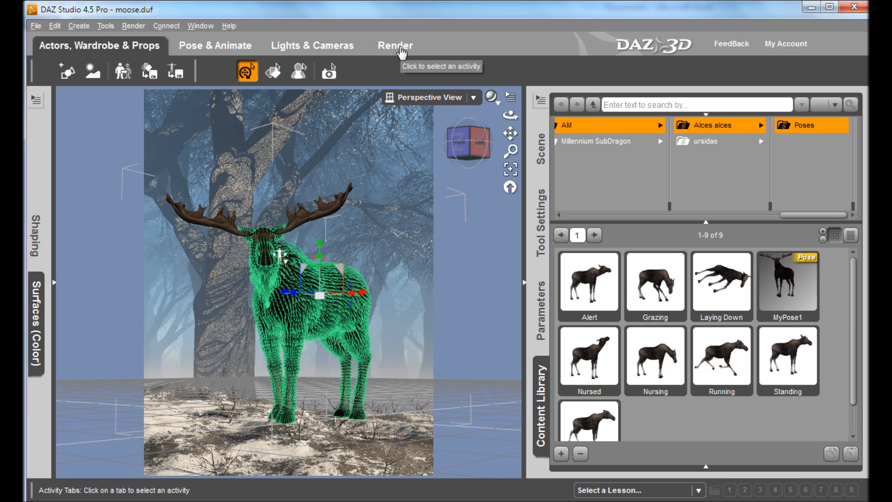
# - Render the moose scene from the render settings with the custom size of 3900 x 5200 pixels
pyautogui.click(133, 26)
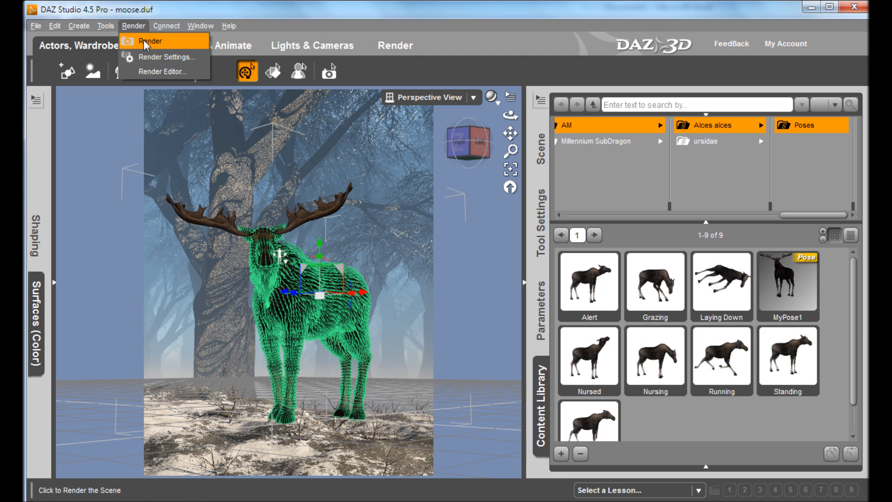
pyautogui.click(152, 57)
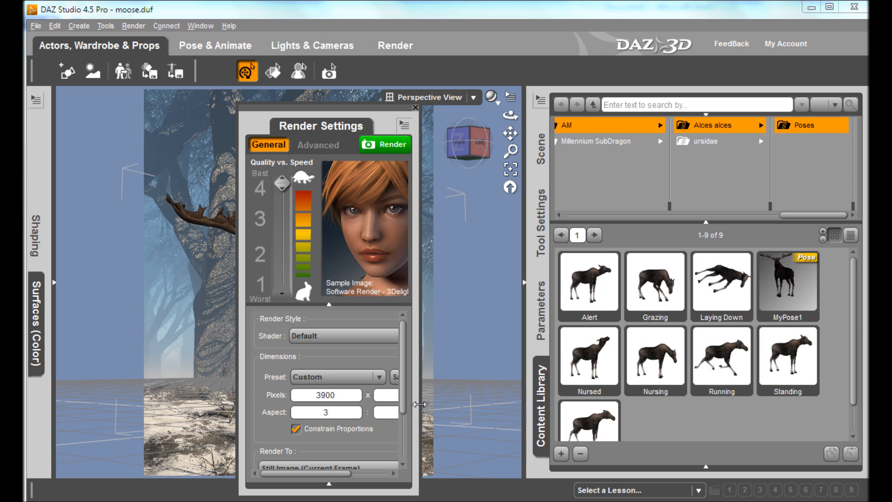
pyautogui.moveTo(418, 407); pyautogui.dragTo(425, 402)
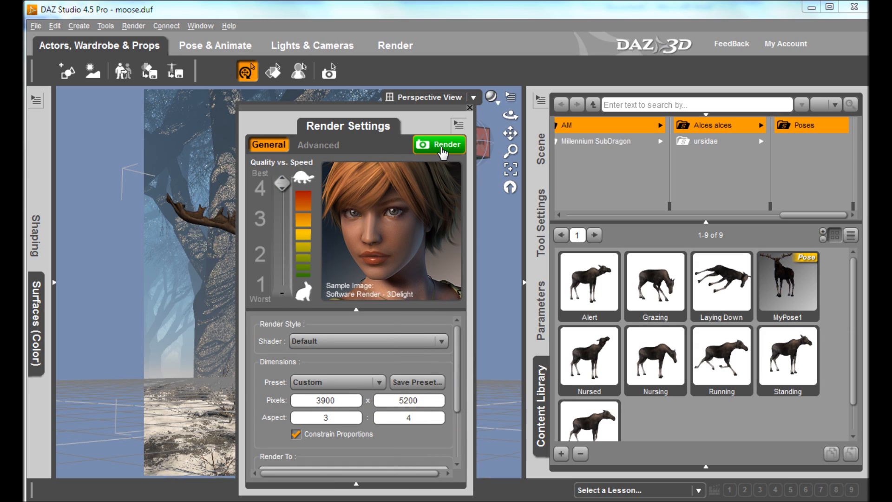
pyautogui.click(442, 147)
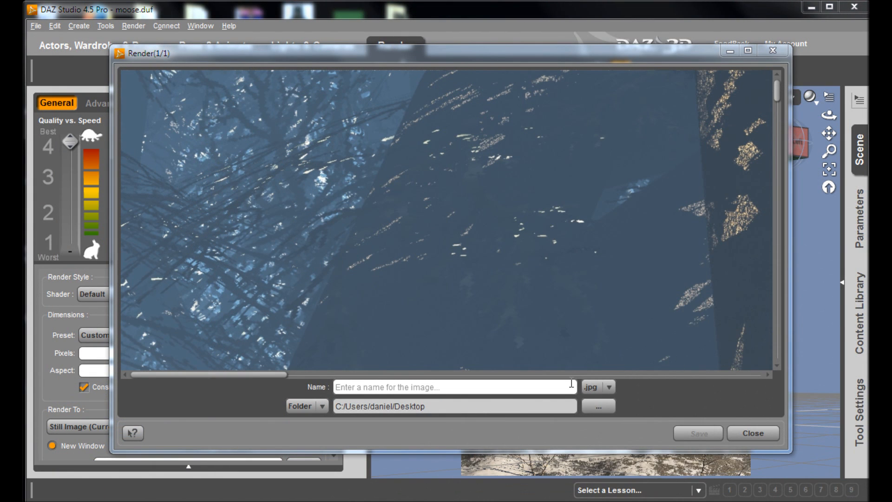
# - Save the finished render to the Desktop as moose in .bmp format
pyautogui.click(604, 387)
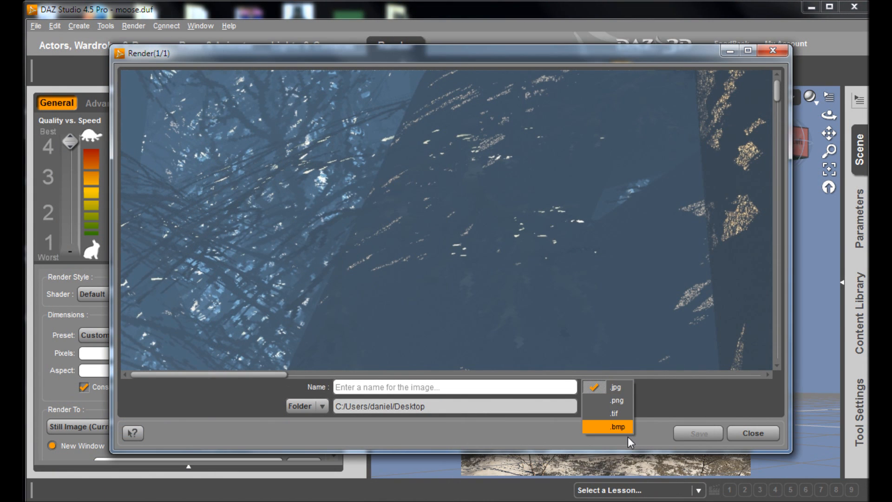
pyautogui.click(619, 426)
pyautogui.click(424, 387)
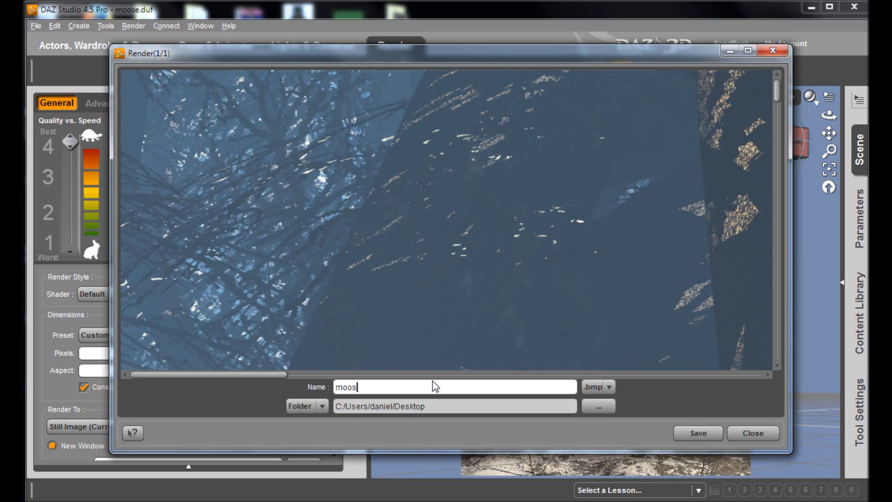
pyautogui.click(689, 430)
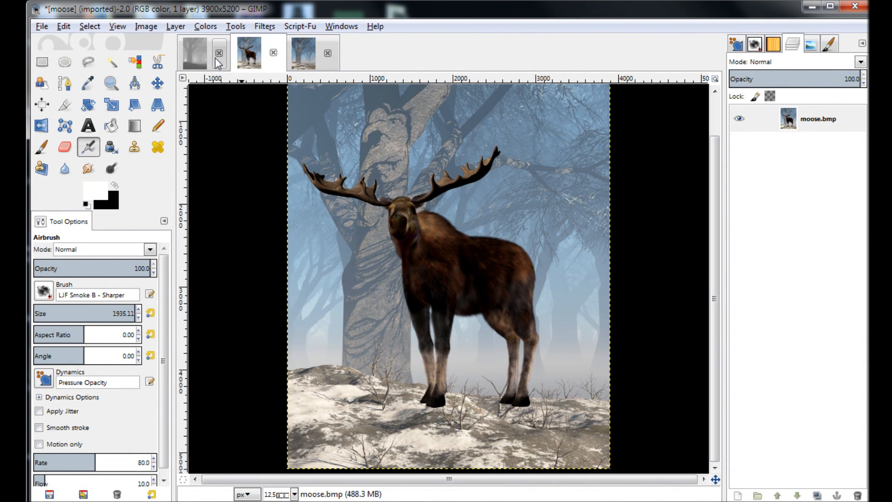
# - In GIMP, review the open images and apply a Threshold of 134 to the winterscene_z.bmp depth image
pyautogui.click(304, 55)
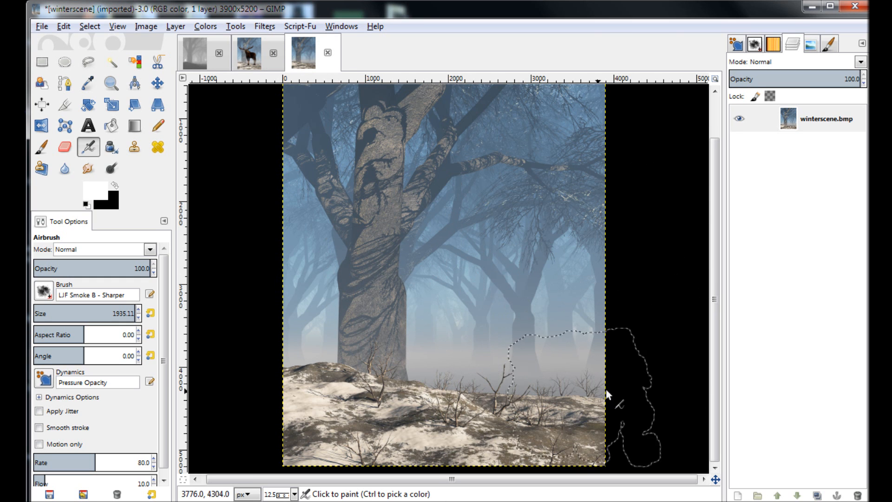
pyautogui.click(195, 53)
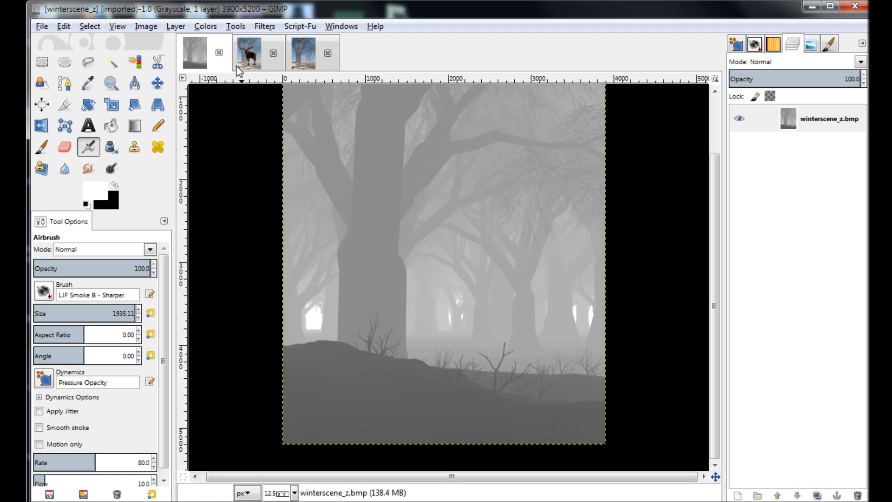
pyautogui.click(252, 67)
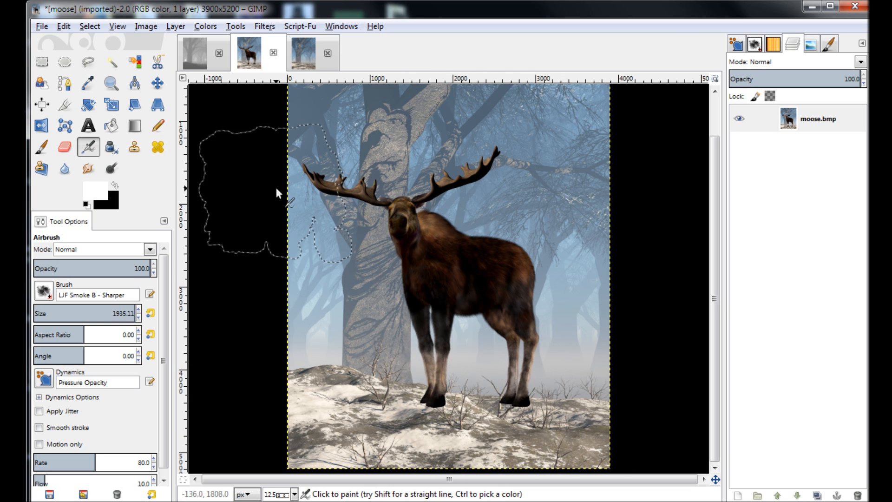
pyautogui.click(195, 55)
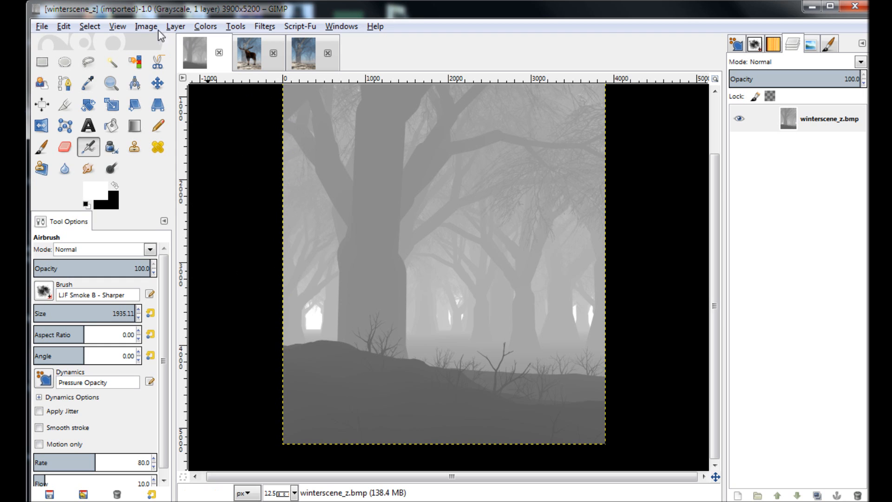
pyautogui.click(213, 27)
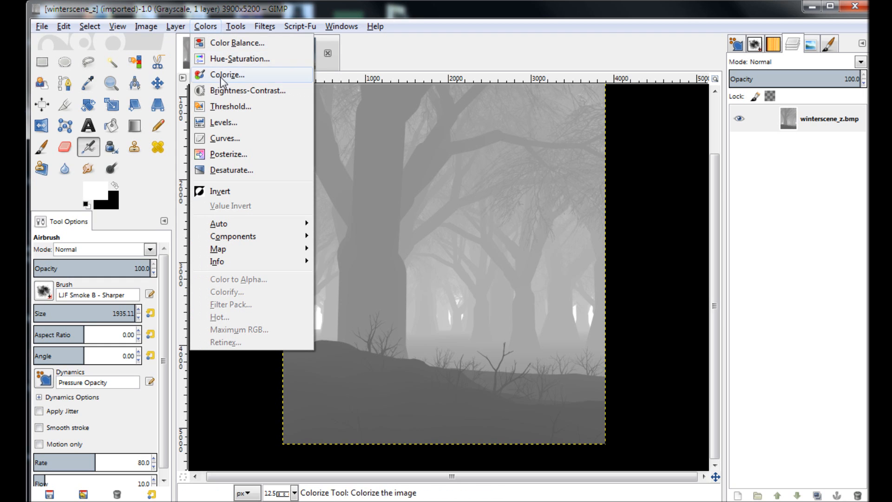
pyautogui.click(221, 114)
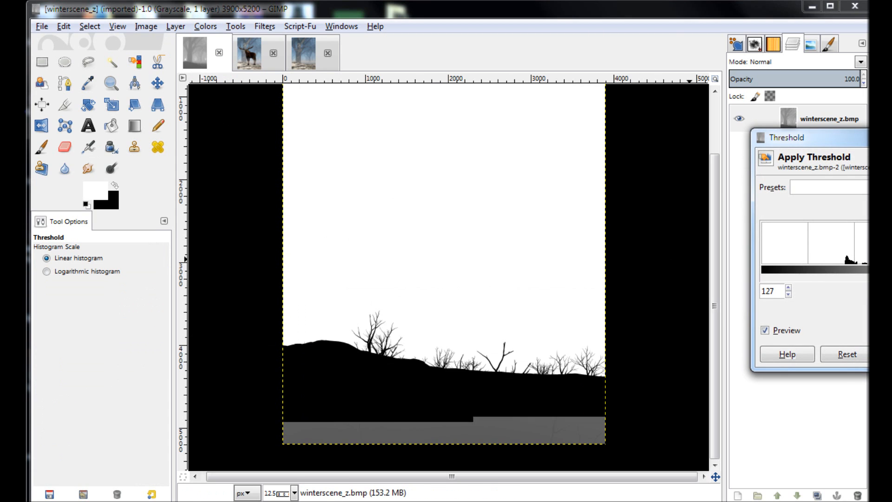
pyautogui.moveTo(878, 277)
pyautogui.mouseDown()
pyautogui.moveTo(891, 278)
pyautogui.moveTo(883, 277)
pyautogui.mouseUp()
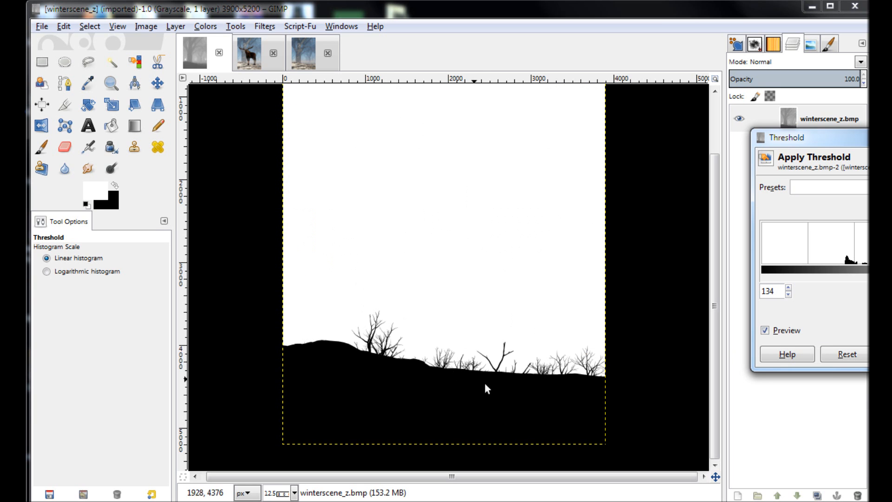
pyautogui.press('Return')
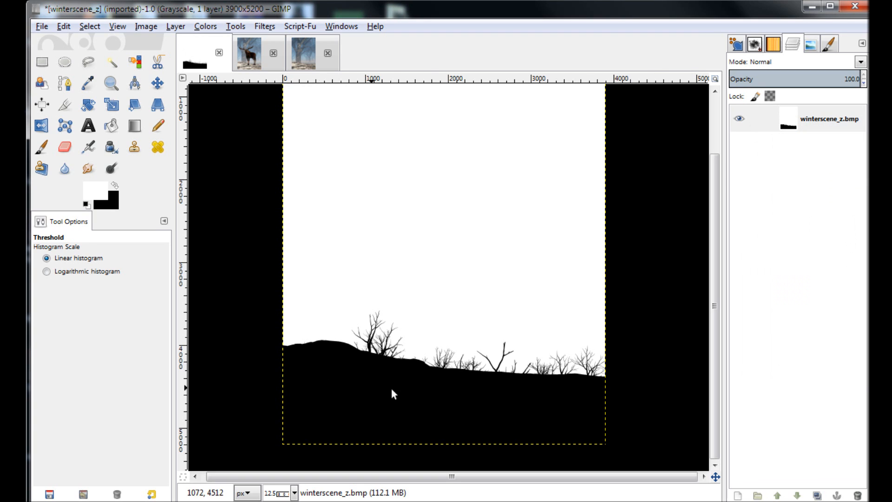
# - Select the entire black-and-white winterscene_z.bmp image and copy it to the clipboard
pyautogui.click(89, 28)
pyautogui.click(96, 42)
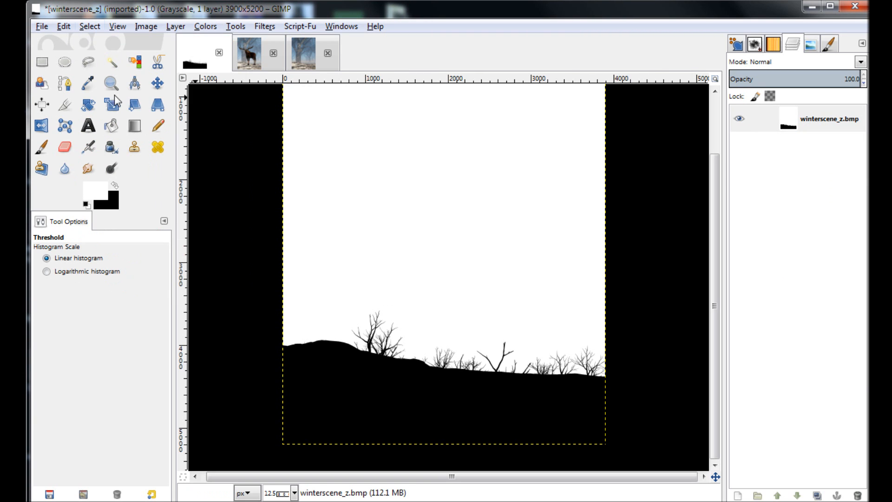
pyautogui.click(64, 26)
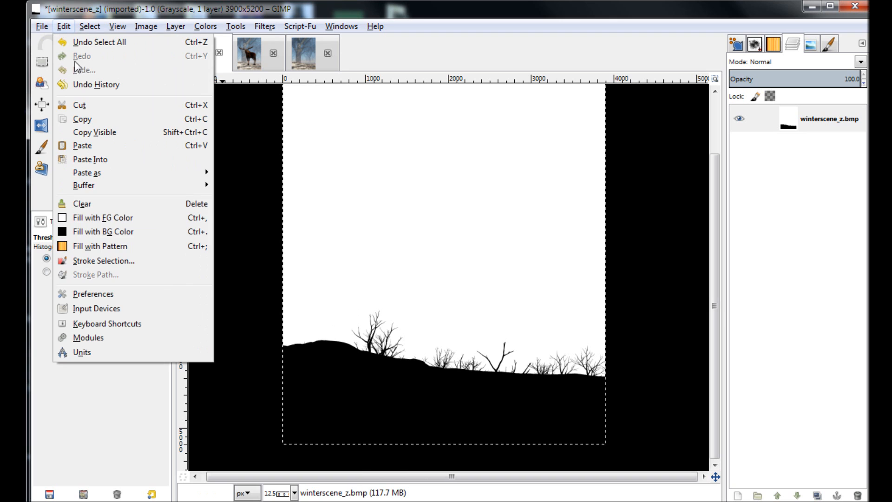
pyautogui.click(82, 122)
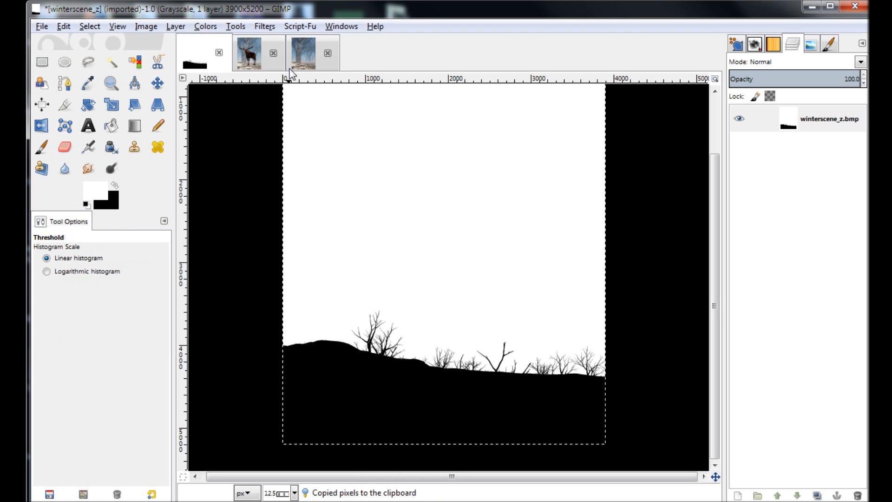
# - Paste the copied black-and-white mask into the winterscene.bmp image as a new layer
pyautogui.click(299, 58)
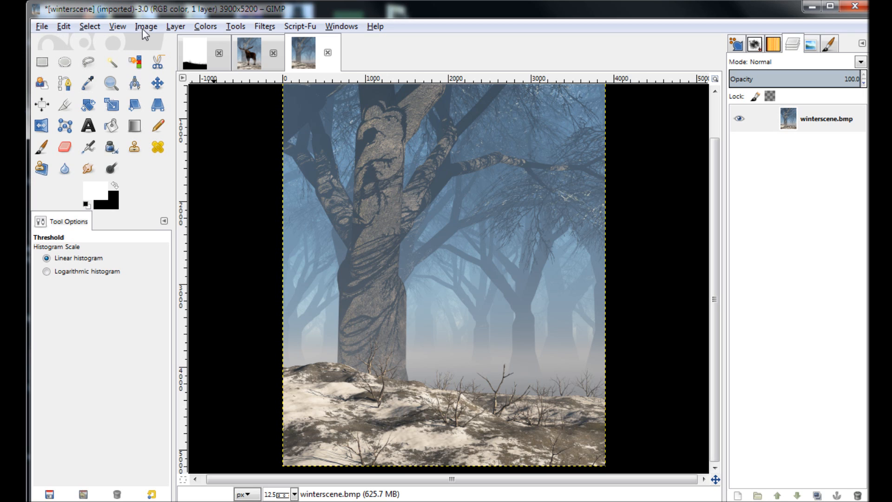
pyautogui.click(52, 28)
pyautogui.moveTo(64, 26)
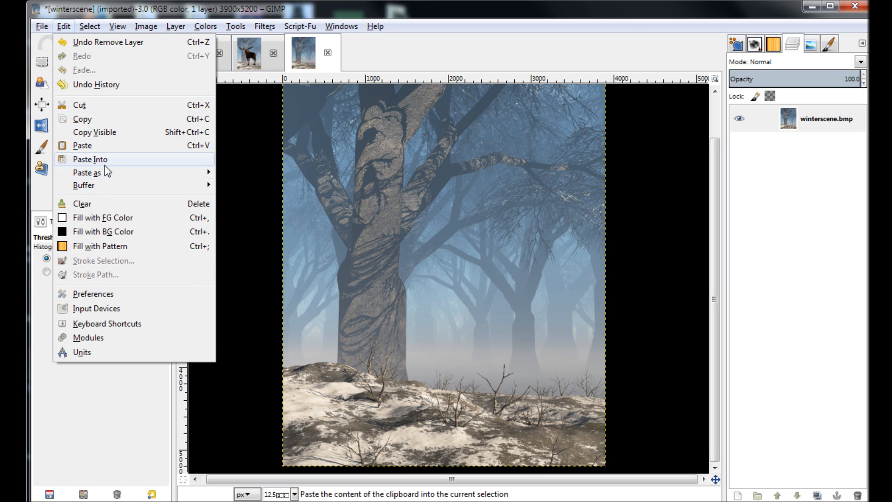
pyautogui.moveTo(103, 172)
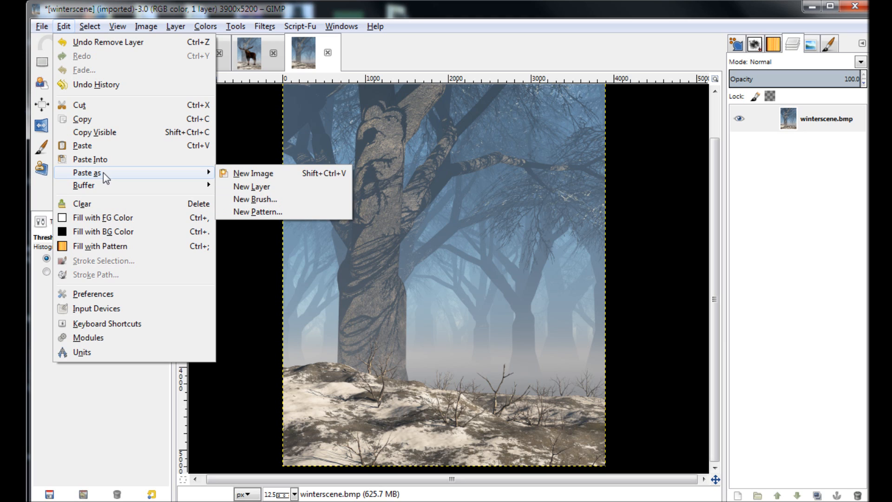
pyautogui.click(260, 187)
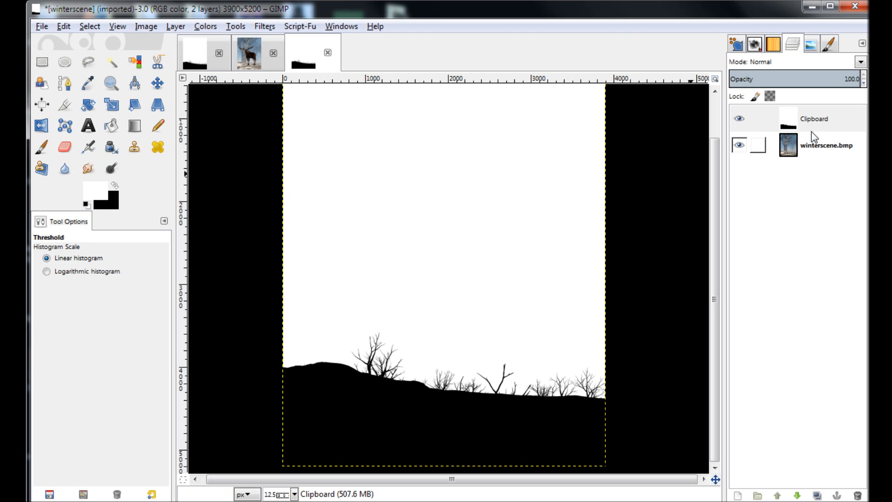
# - Select the mask's black foreground area by color, and delete the pasted mask layer while keeping the selection
pyautogui.click(136, 63)
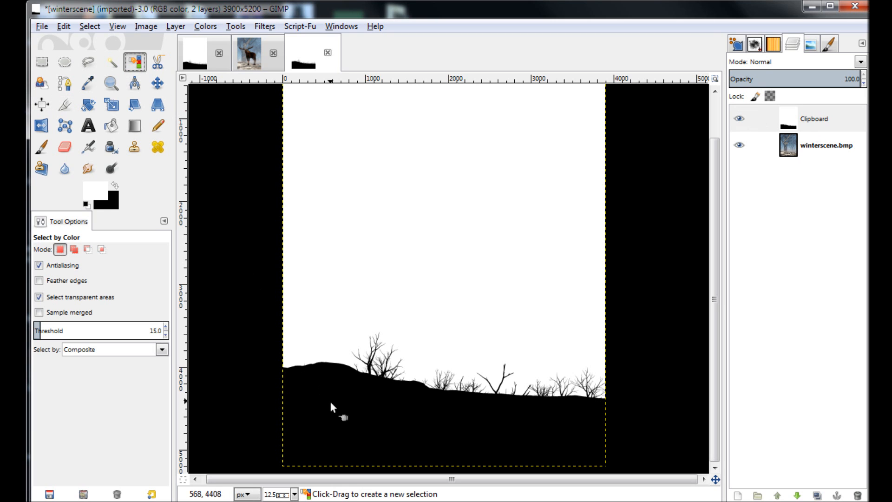
pyautogui.click(541, 462)
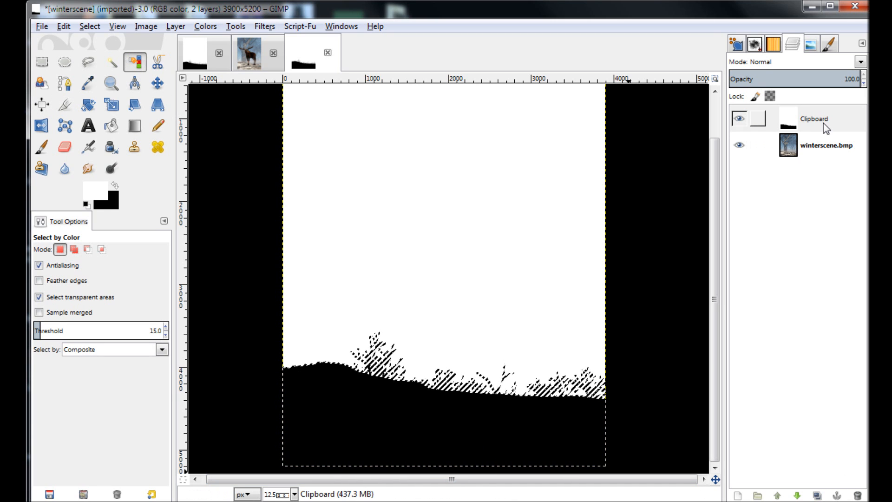
pyautogui.click(857, 495)
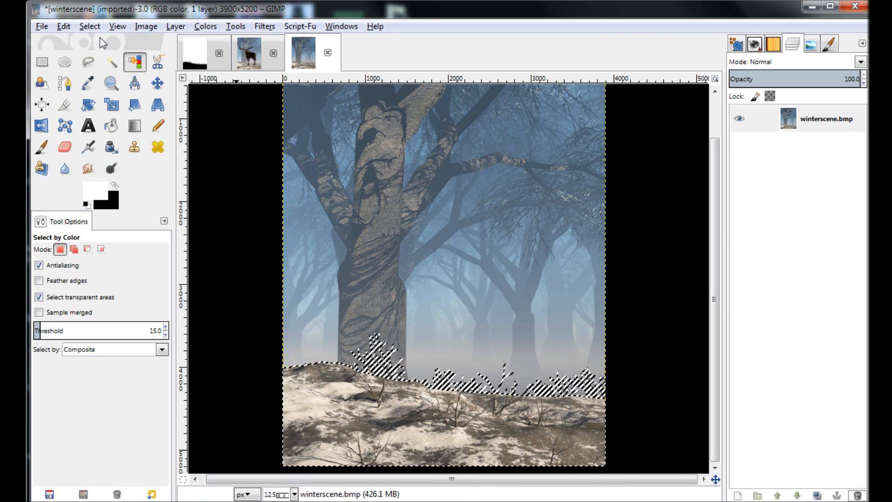
# - Copy the selected snowy foreground of winterscene.bmp, paste it onto its own new layer, and hide the winterscene.bmp layer
pyautogui.click(64, 27)
pyautogui.click(82, 118)
pyautogui.click(64, 27)
pyautogui.click(82, 145)
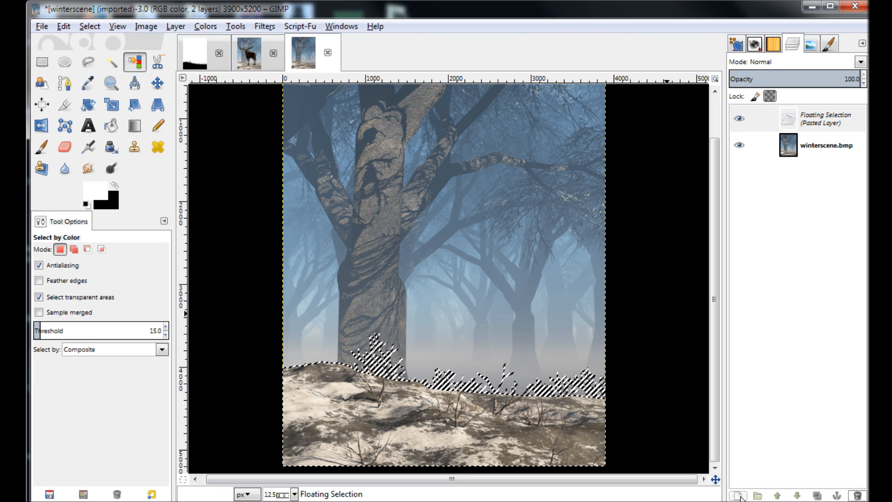
pyautogui.click(739, 496)
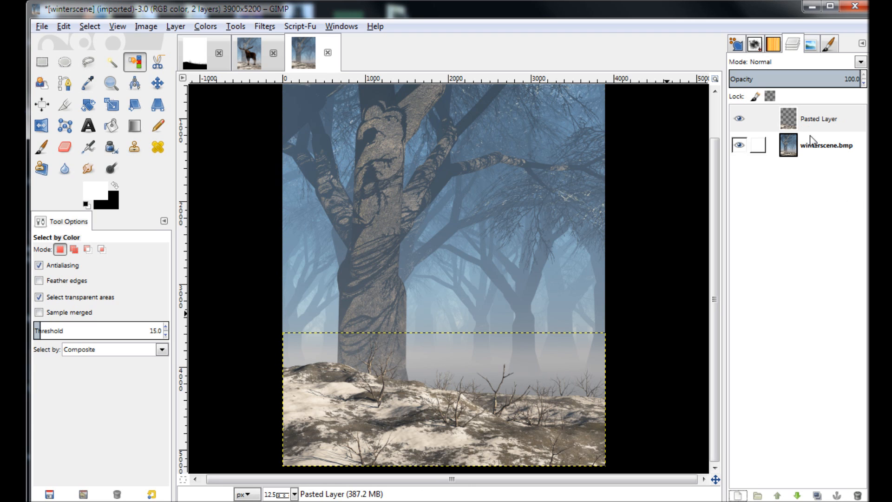
pyautogui.click(762, 118)
pyautogui.click(739, 145)
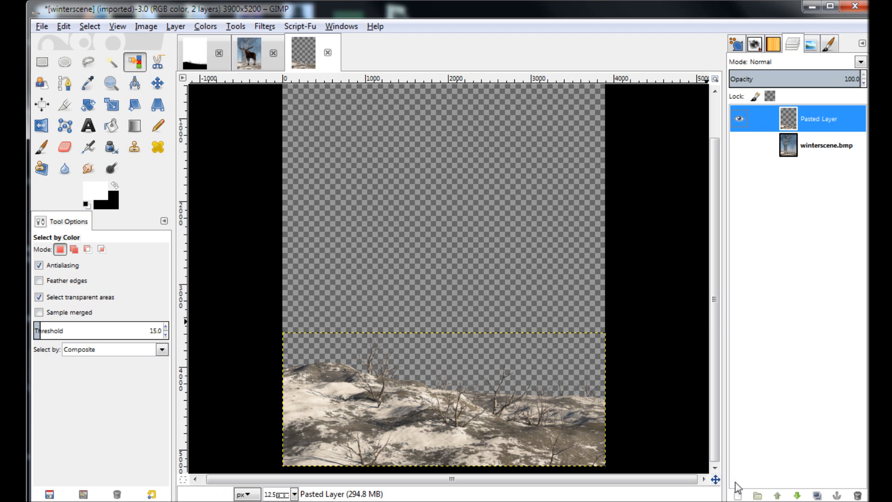
# - Add a 3900 x 5200 px transparent layer and merge it down into the pasted foreground layer
pyautogui.click(737, 495)
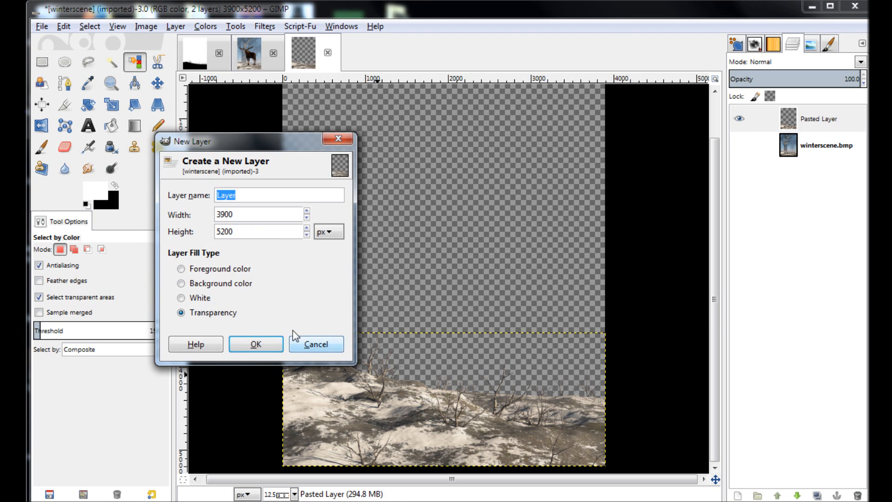
pyautogui.click(256, 348)
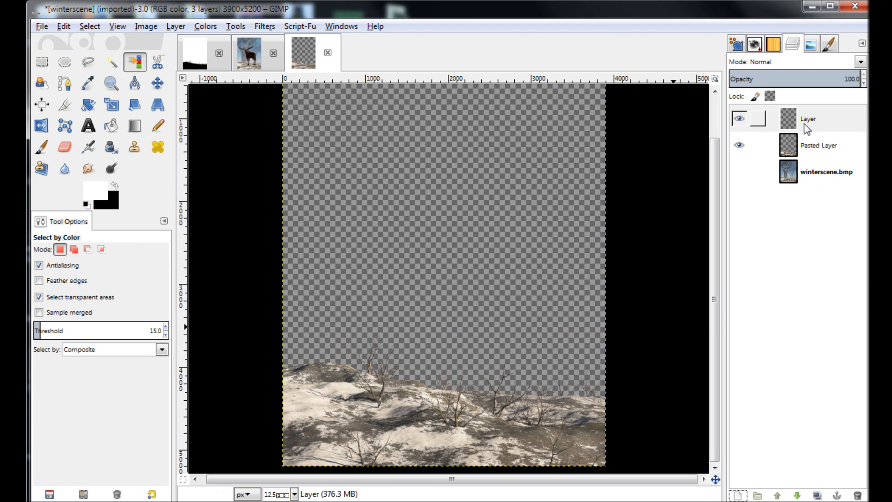
pyautogui.rightClick(806, 123)
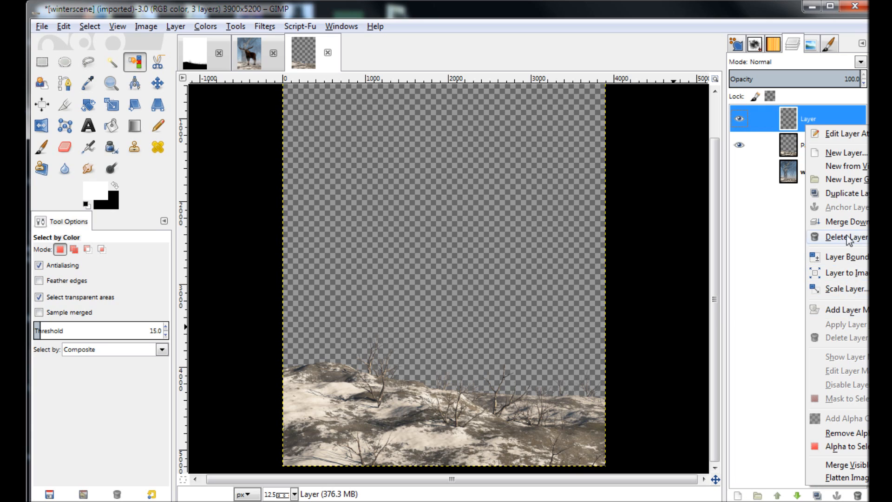
pyautogui.click(844, 223)
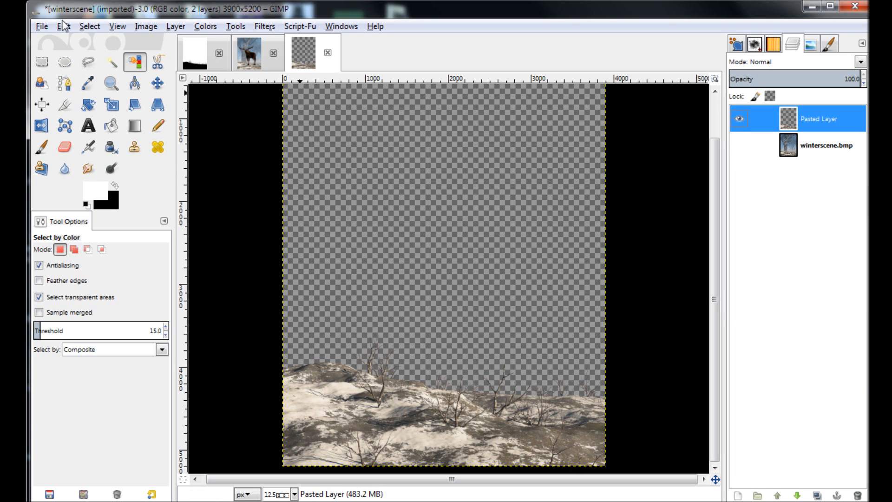
# - Copy the full-size foreground layer and paste it into the moose.bmp image as a new layer
pyautogui.click(64, 27)
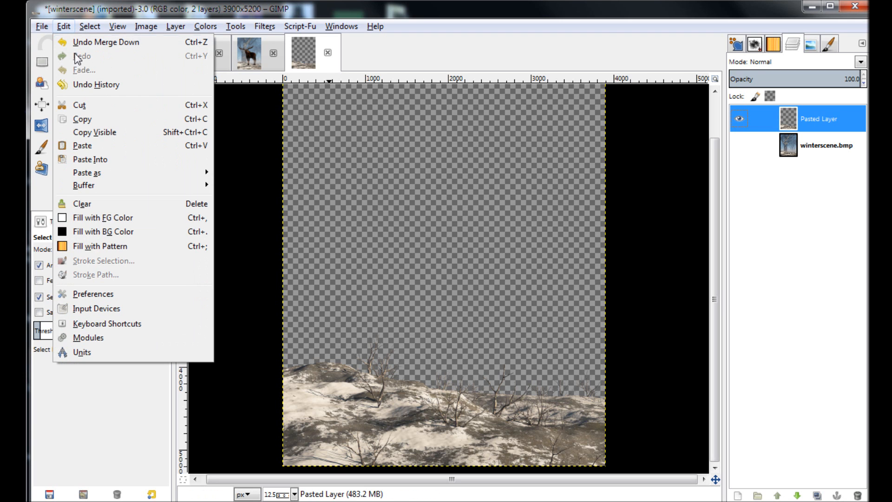
pyautogui.click(82, 119)
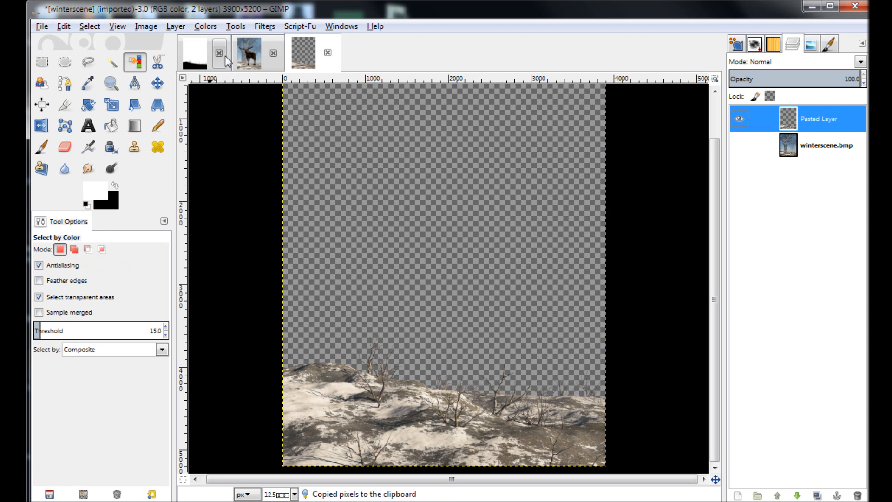
pyautogui.click(249, 54)
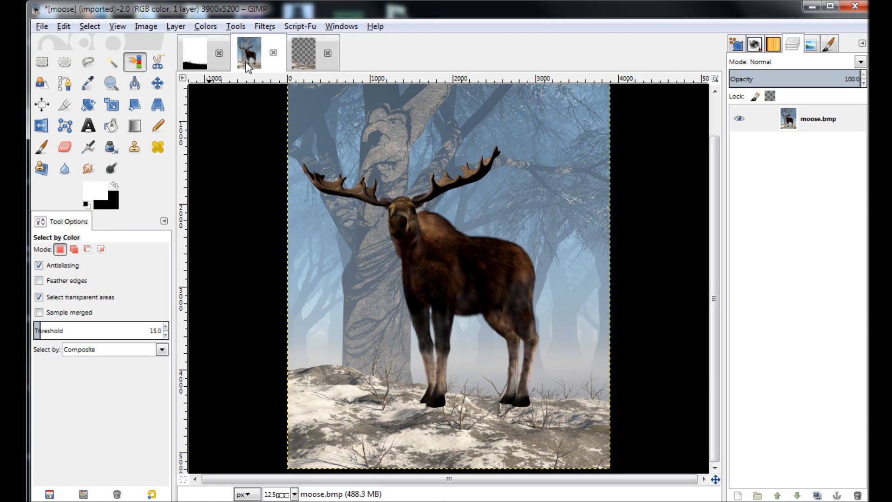
pyautogui.click(64, 26)
pyautogui.click(86, 145)
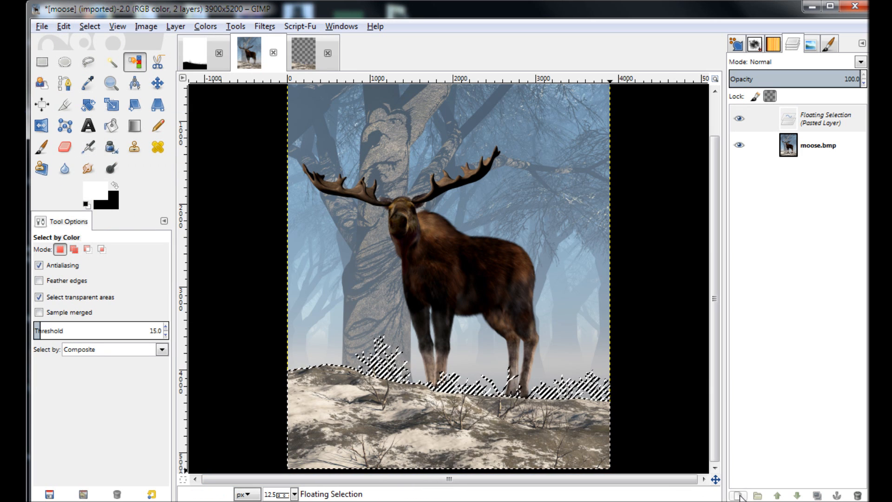
pyautogui.click(739, 497)
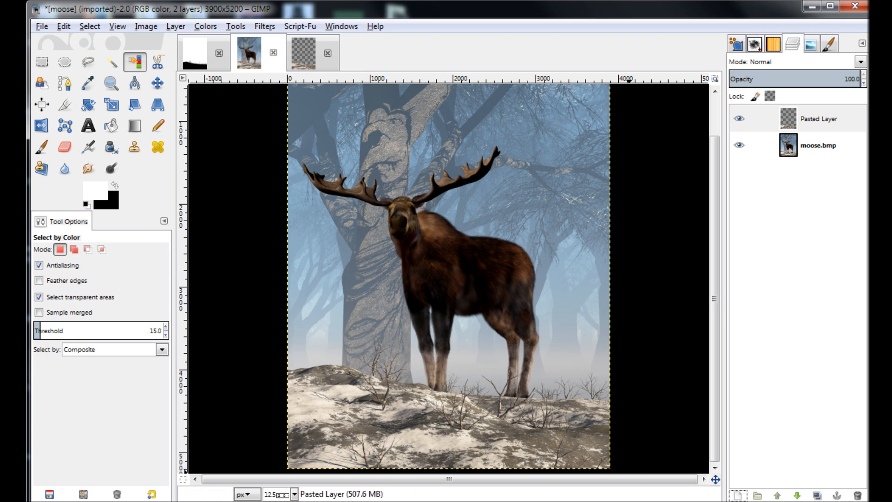
# - Add a 3900 x 5200 px transparent layer and place it between the pasted foreground and moose.bmp
pyautogui.click(738, 496)
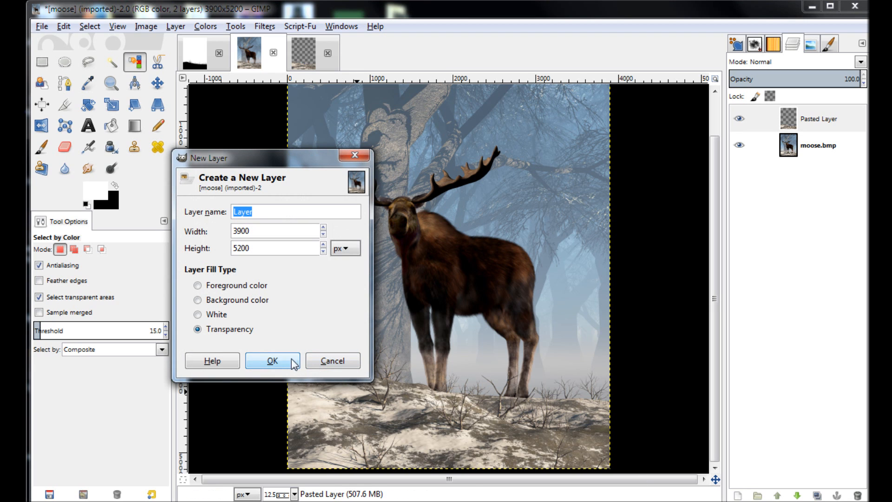
pyautogui.click(272, 360)
pyautogui.moveTo(818, 123); pyautogui.dragTo(811, 164)
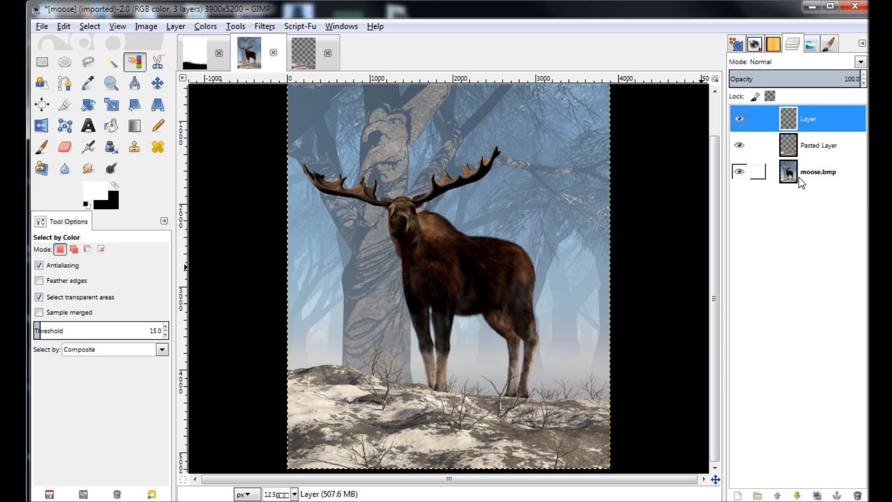
pyautogui.click(797, 495)
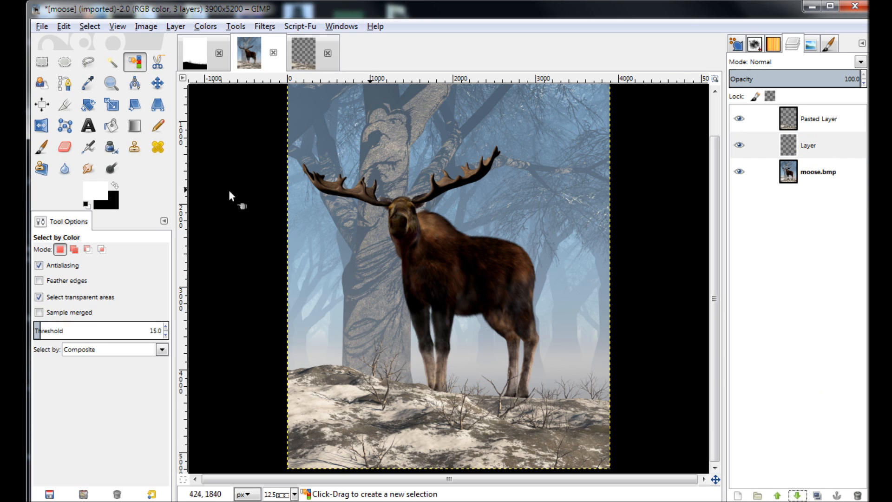
# - Set up the Airbrush with the LJF Smoke C - Soft brush, a black foreground color and a size of 1272.45
pyautogui.click(83, 152)
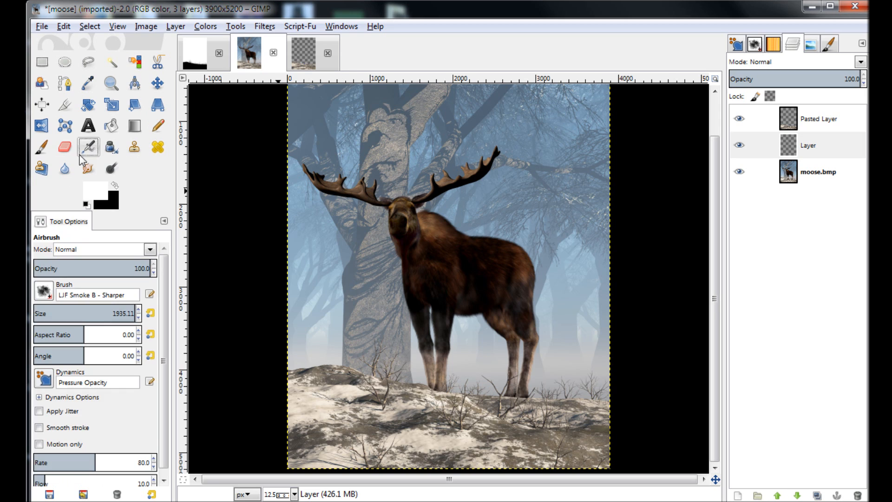
pyautogui.click(44, 291)
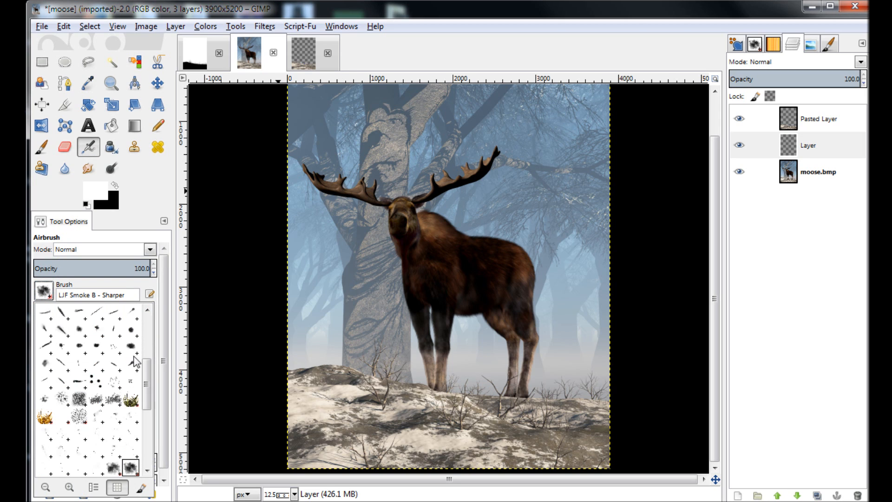
pyautogui.moveTo(147, 408); pyautogui.dragTo(150, 428)
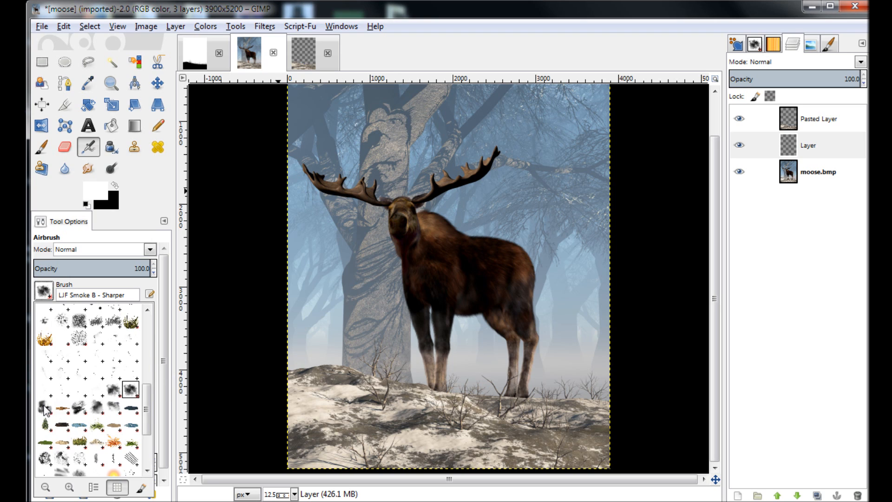
pyautogui.click(44, 409)
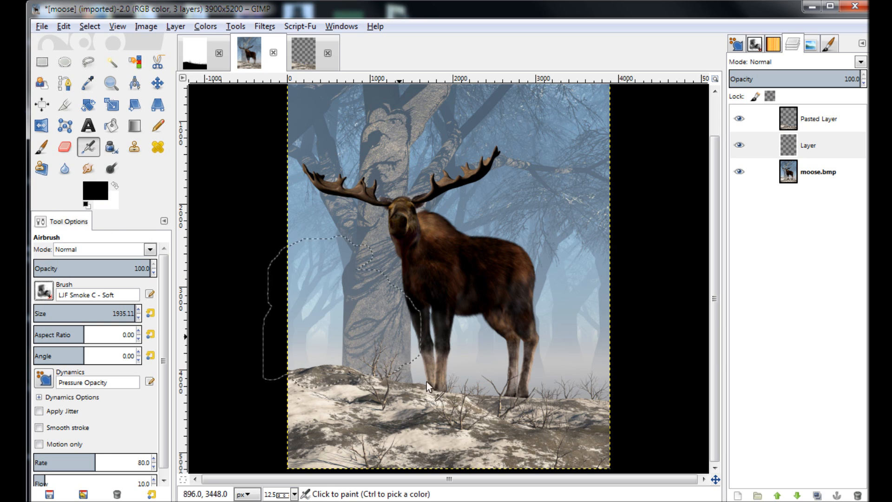
pyautogui.click(116, 312)
pyautogui.moveTo(152, 314); pyautogui.dragTo(164, 314)
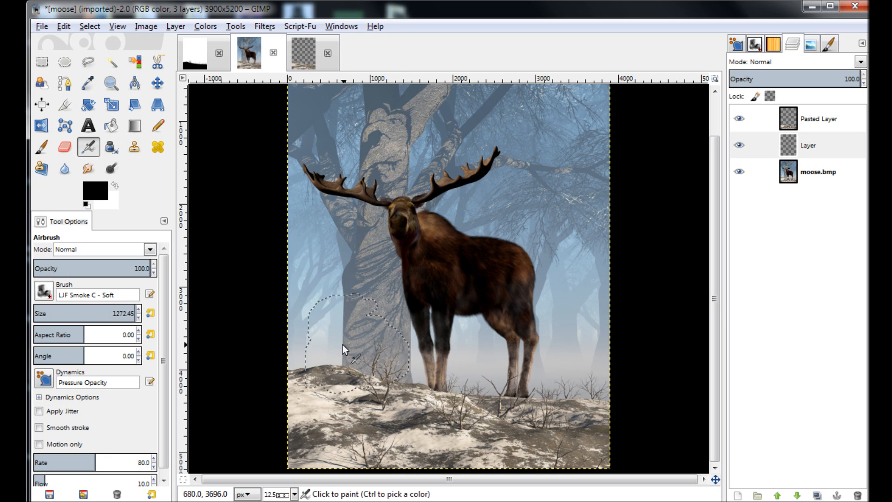
# - Airbrush dark smoke around the moose and across the forest background on the middle layer
pyautogui.moveTo(327, 341)
pyautogui.mouseDown()
pyautogui.moveTo(355, 374)
pyautogui.moveTo(475, 399)
pyautogui.moveTo(565, 368)
pyautogui.moveTo(548, 406)
pyautogui.moveTo(622, 358)
pyautogui.moveTo(586, 240)
pyautogui.moveTo(580, 160)
pyautogui.moveTo(531, 110)
pyautogui.moveTo(587, 133)
pyautogui.moveTo(633, 308)
pyautogui.mouseUp()
pyautogui.moveTo(316, 160)
pyautogui.mouseDown()
pyautogui.moveTo(308, 136)
pyautogui.moveTo(261, 392)
pyautogui.moveTo(299, 325)
pyautogui.mouseUp()
pyautogui.hotkey('ctrl', 'shift', 'a')
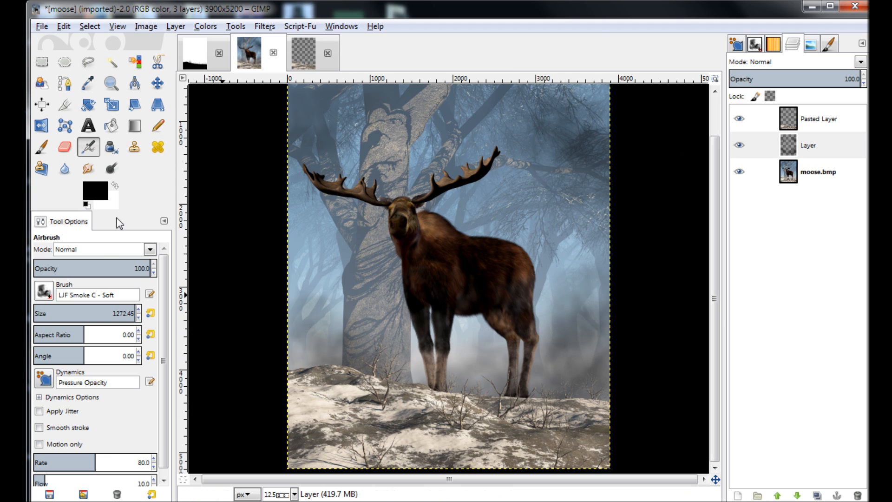
# - Swap the foreground color to white and airbrush fog over the background and the moose's legs and hindquarters
pyautogui.click(112, 186)
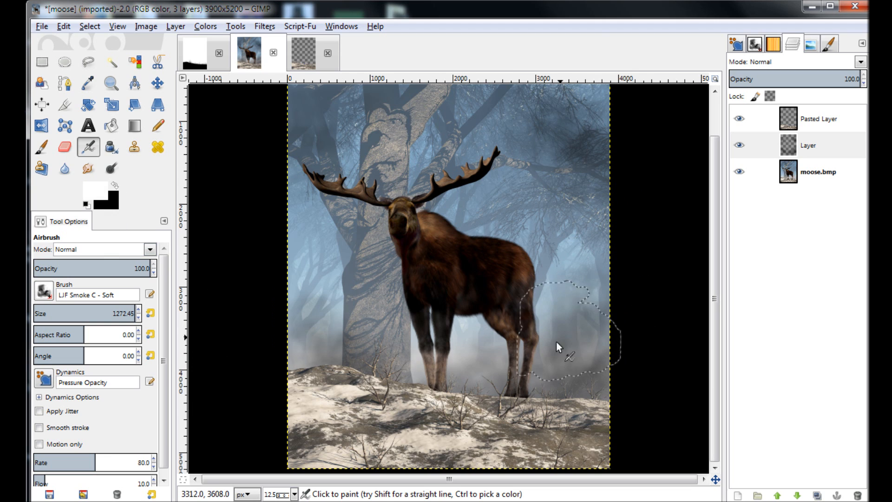
pyautogui.moveTo(569, 336)
pyautogui.mouseDown()
pyautogui.moveTo(454, 438)
pyautogui.moveTo(520, 357)
pyautogui.moveTo(550, 393)
pyautogui.moveTo(534, 386)
pyautogui.moveTo(604, 307)
pyautogui.moveTo(525, 335)
pyautogui.moveTo(469, 396)
pyautogui.moveTo(552, 372)
pyautogui.moveTo(479, 320)
pyautogui.moveTo(492, 349)
pyautogui.moveTo(611, 400)
pyautogui.moveTo(580, 186)
pyautogui.moveTo(511, 116)
pyautogui.moveTo(576, 249)
pyautogui.moveTo(573, 215)
pyautogui.moveTo(345, 302)
pyautogui.moveTo(361, 321)
pyautogui.moveTo(405, 215)
pyautogui.moveTo(350, 152)
pyautogui.moveTo(390, 123)
pyautogui.moveTo(268, 133)
pyautogui.moveTo(415, 85)
pyautogui.moveTo(324, 129)
pyautogui.moveTo(304, 230)
pyautogui.moveTo(337, 346)
pyautogui.moveTo(345, 321)
pyautogui.moveTo(381, 404)
pyautogui.moveTo(312, 354)
pyautogui.moveTo(451, 393)
pyautogui.moveTo(608, 402)
pyautogui.moveTo(467, 394)
pyautogui.moveTo(410, 402)
pyautogui.moveTo(450, 408)
pyautogui.moveTo(482, 426)
pyautogui.moveTo(613, 424)
pyautogui.moveTo(623, 409)
pyautogui.moveTo(418, 397)
pyautogui.moveTo(314, 294)
pyautogui.moveTo(275, 227)
pyautogui.moveTo(304, 147)
pyautogui.moveTo(420, 112)
pyautogui.moveTo(279, 93)
pyautogui.moveTo(538, 89)
pyautogui.moveTo(566, 264)
pyautogui.moveTo(532, 243)
pyautogui.moveTo(450, 298)
pyautogui.moveTo(509, 285)
pyautogui.moveTo(559, 325)
pyautogui.moveTo(602, 306)
pyautogui.moveTo(577, 353)
pyautogui.moveTo(460, 390)
pyautogui.moveTo(623, 432)
pyautogui.moveTo(525, 409)
pyautogui.moveTo(332, 405)
pyautogui.moveTo(289, 411)
pyautogui.moveTo(261, 453)
pyautogui.mouseUp()
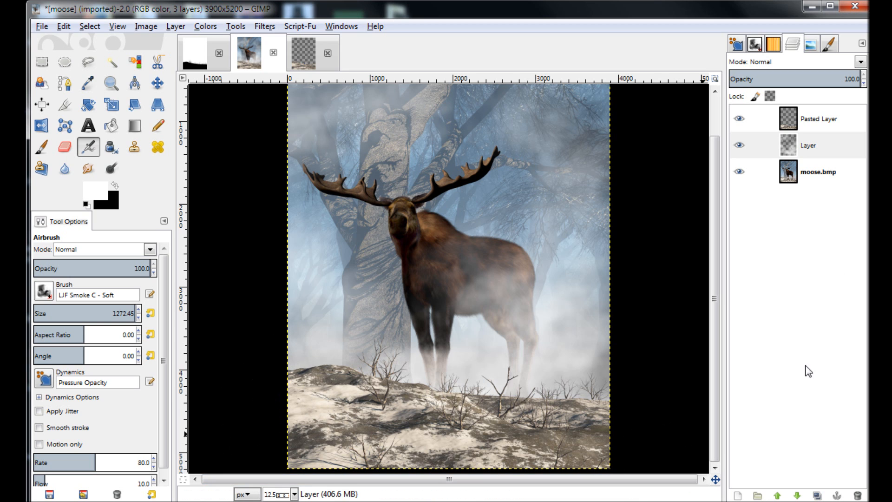
# - Add another 3900 x 5200 px transparent layer and raise it above the pasted foreground layer
pyautogui.click(739, 495)
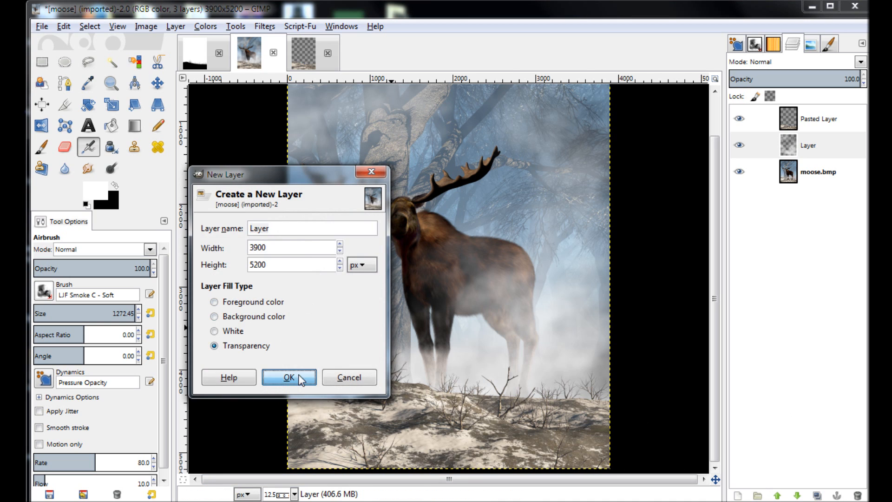
pyautogui.click(290, 375)
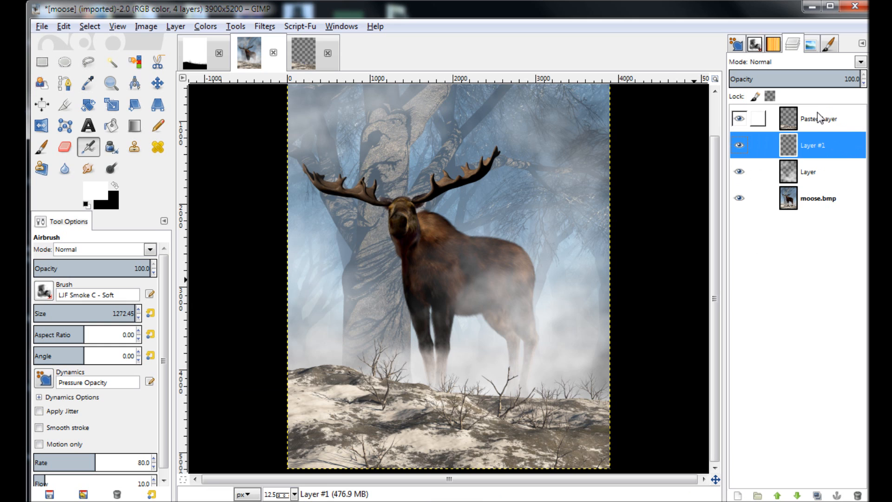
pyautogui.click(777, 496)
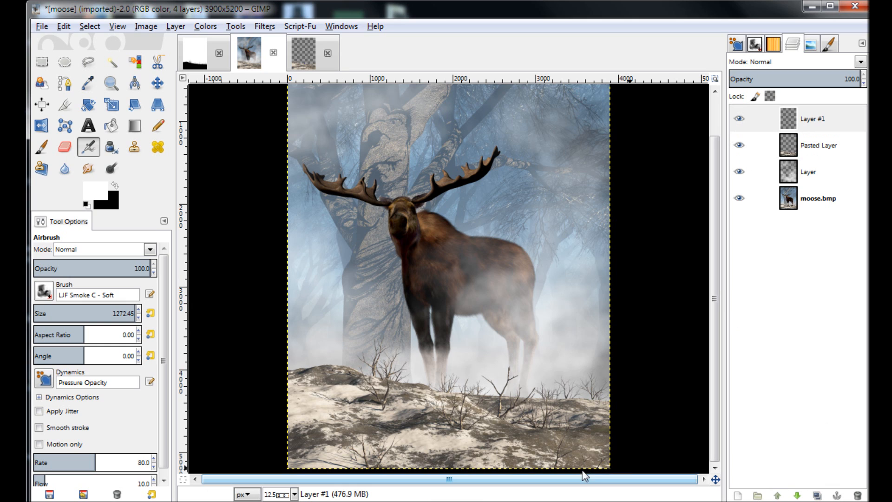
# - Airbrush light white fog over the snowy foreground on the topmost layer, and select the moose.bmp layer
pyautogui.moveTo(550, 439)
pyautogui.mouseDown()
pyautogui.moveTo(622, 408)
pyautogui.moveTo(571, 460)
pyautogui.moveTo(338, 412)
pyautogui.moveTo(371, 413)
pyautogui.moveTo(357, 390)
pyautogui.moveTo(373, 410)
pyautogui.moveTo(329, 367)
pyautogui.moveTo(290, 353)
pyautogui.mouseUp()
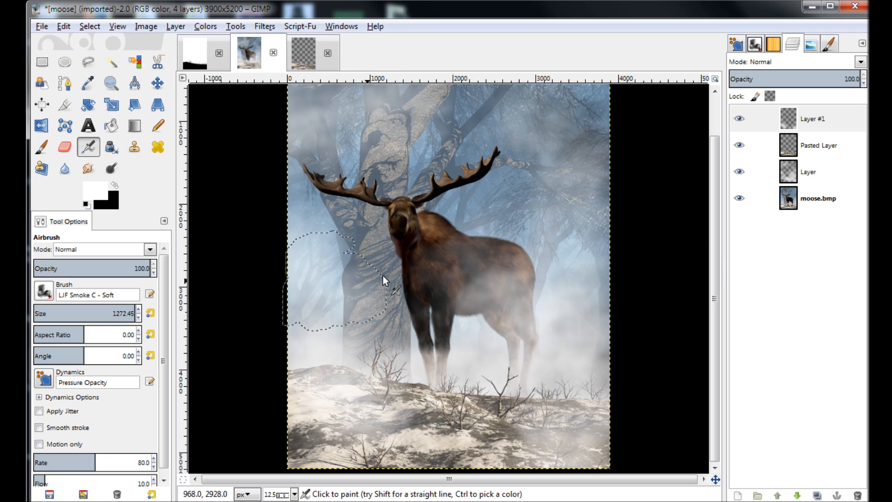
pyautogui.click(816, 200)
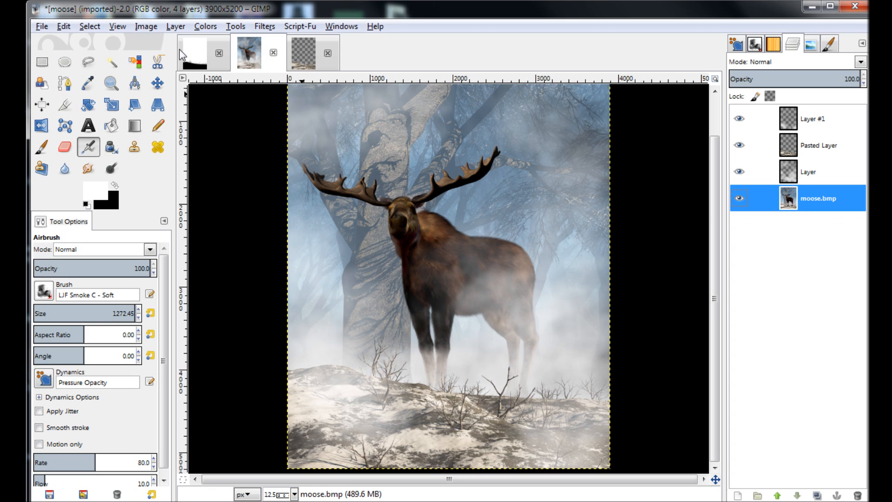
# - Brighten the moose.bmp layer with Levels, setting the gamma to 1.25 and the white input level to 237
pyautogui.click(206, 29)
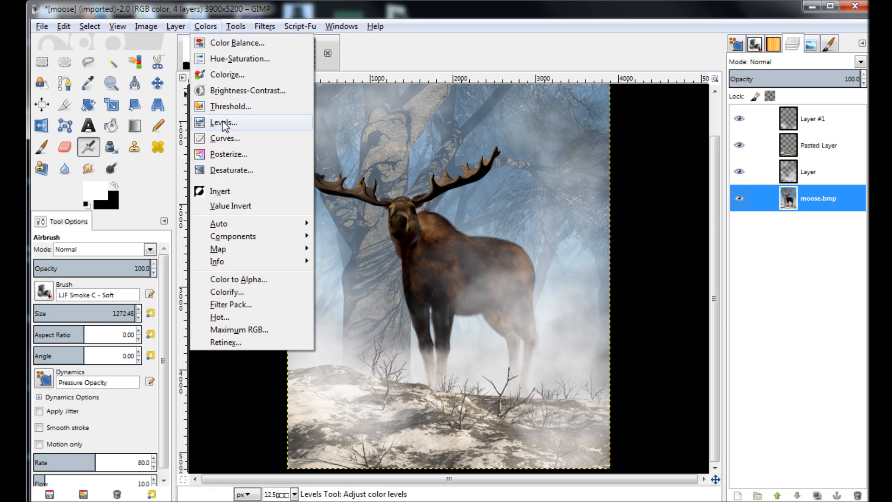
pyautogui.click(225, 123)
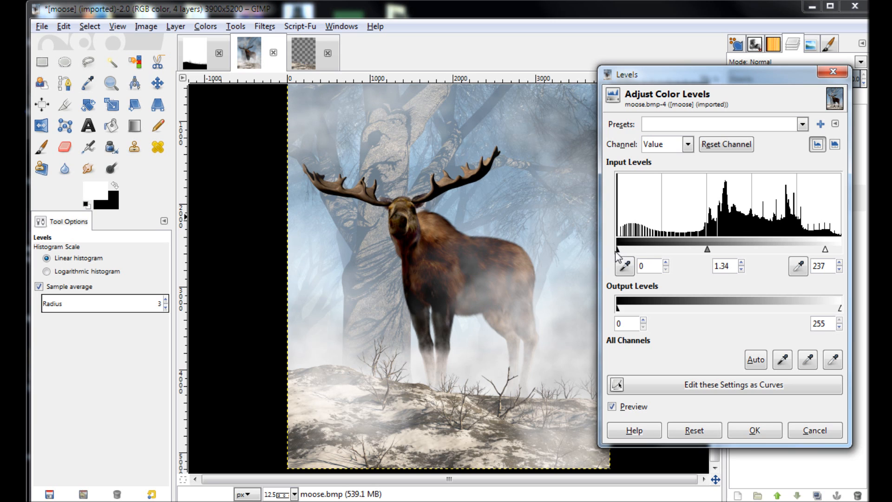
pyautogui.moveTo(707, 249); pyautogui.dragTo(710, 249)
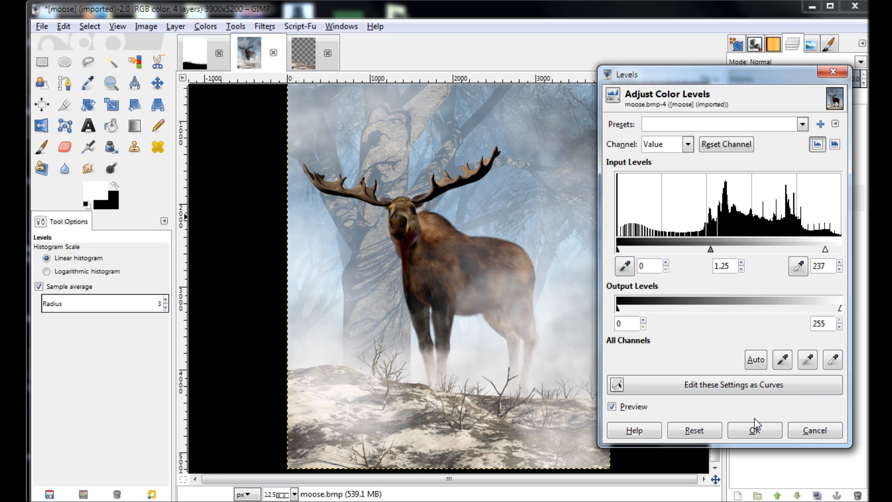
pyautogui.click(754, 431)
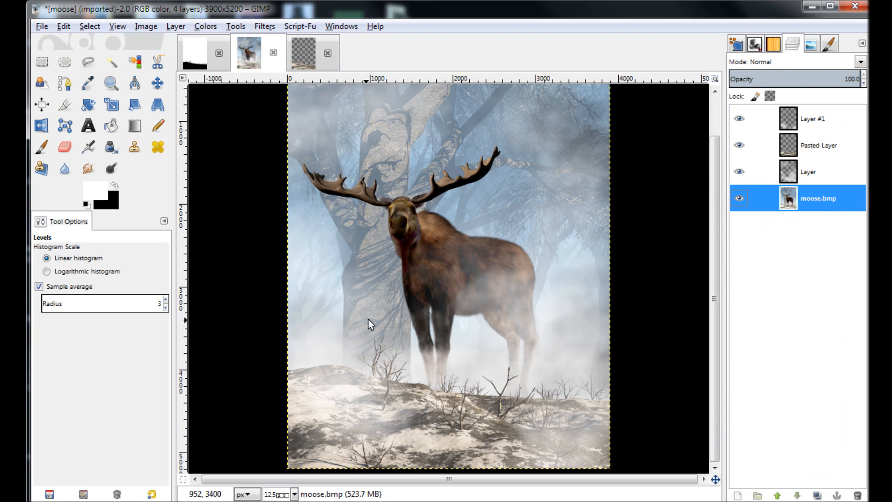
# - Flatten the image so that all four layers merge into the single moose.bmp layer
pyautogui.click(862, 63)
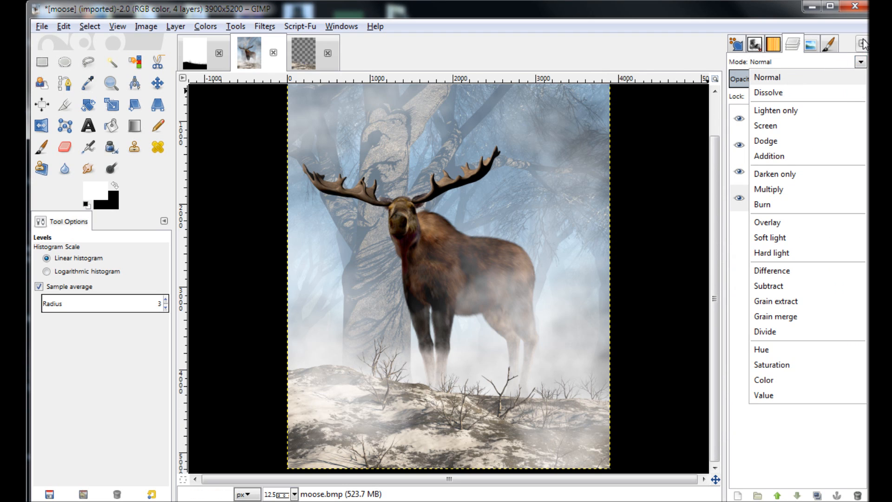
pyautogui.click(863, 43)
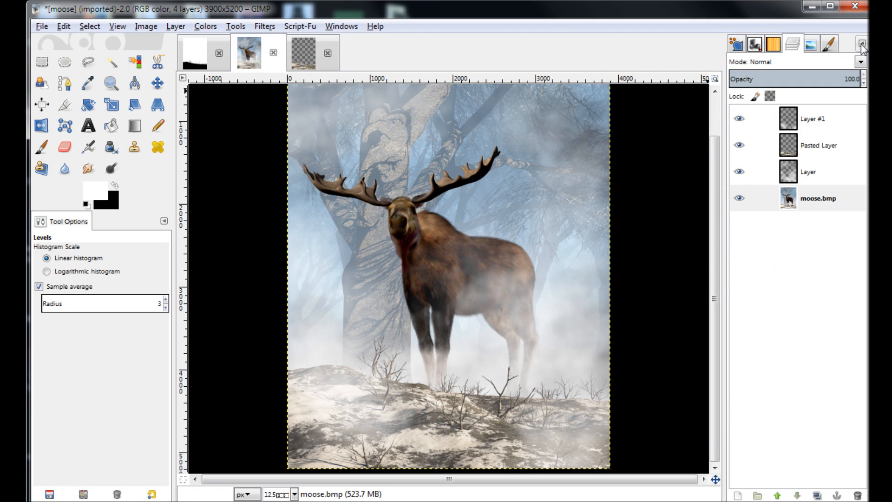
pyautogui.click(863, 44)
pyautogui.moveTo(809, 56)
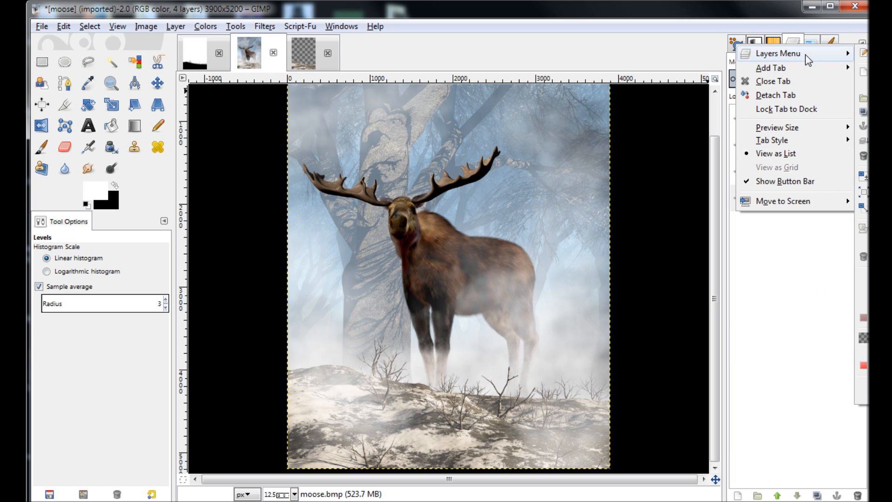
pyautogui.click(863, 397)
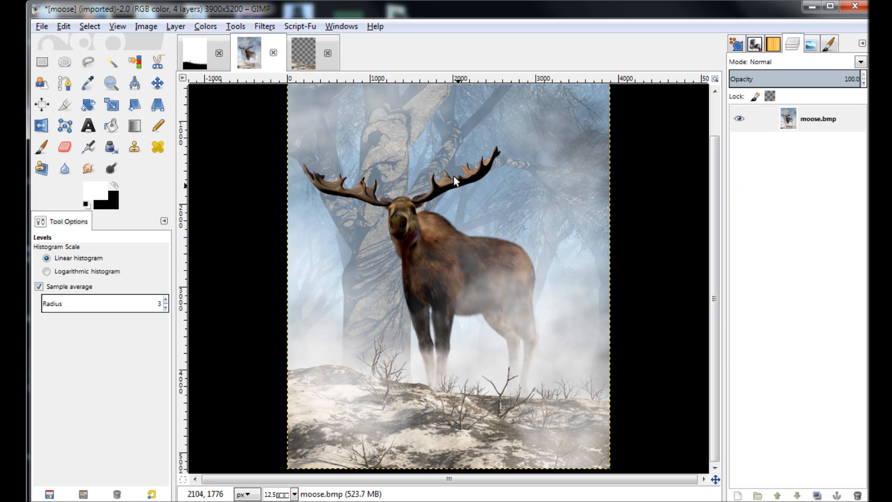
# - Start a Curves adjustment on the flattened image and reset the curve to a straight line
pyautogui.click(205, 26)
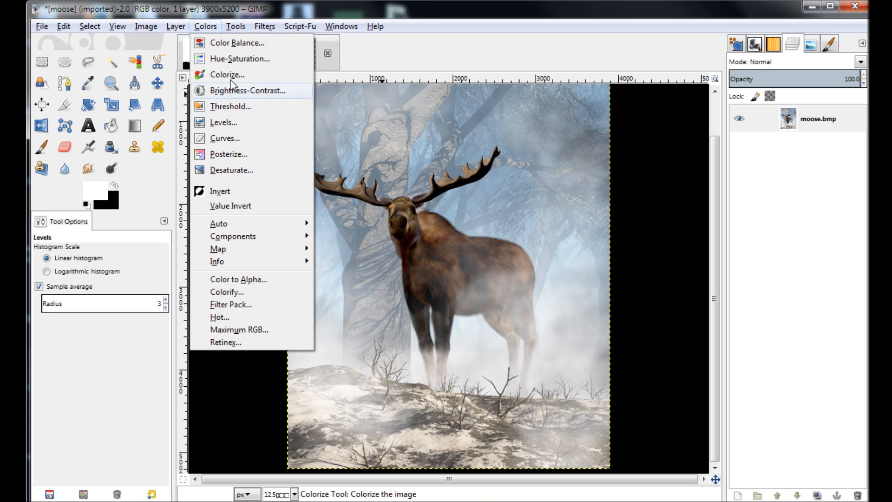
pyautogui.click(225, 138)
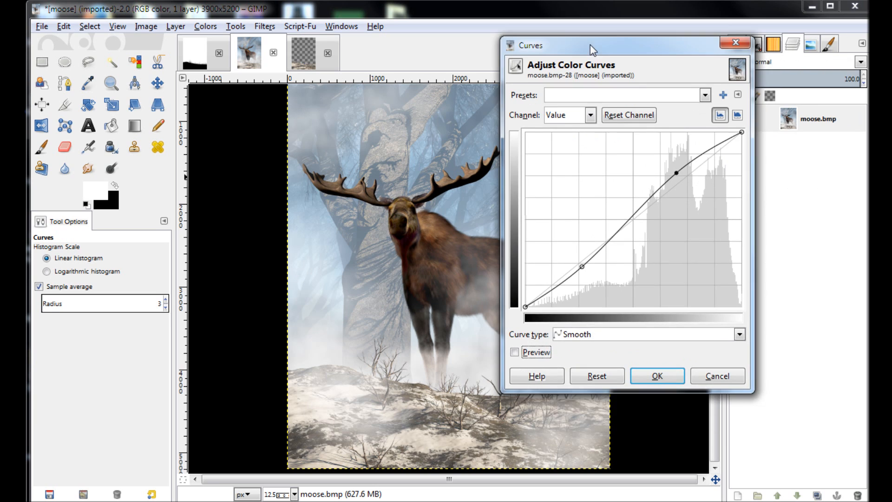
pyautogui.click(597, 378)
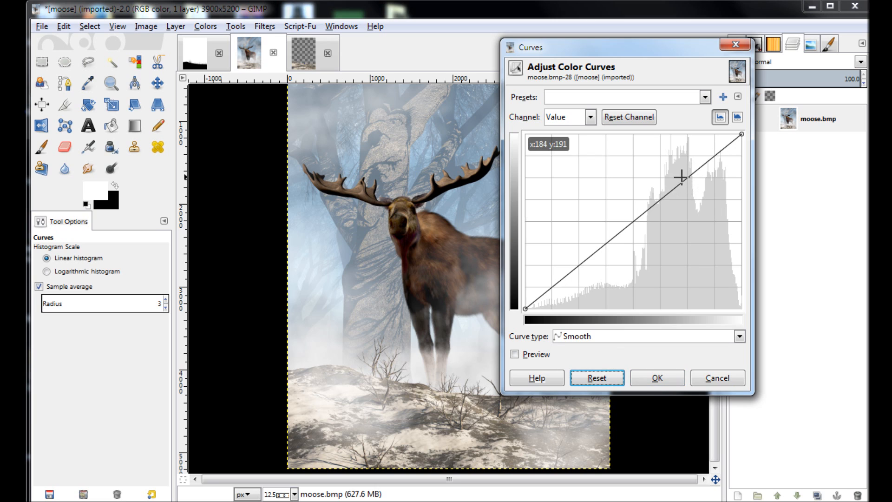
# - Try a strong S-curve on the Value channel with the preview enabled, and reset the curve
pyautogui.moveTo(681, 176); pyautogui.dragTo(675, 170)
pyautogui.moveTo(569, 259); pyautogui.dragTo(577, 277)
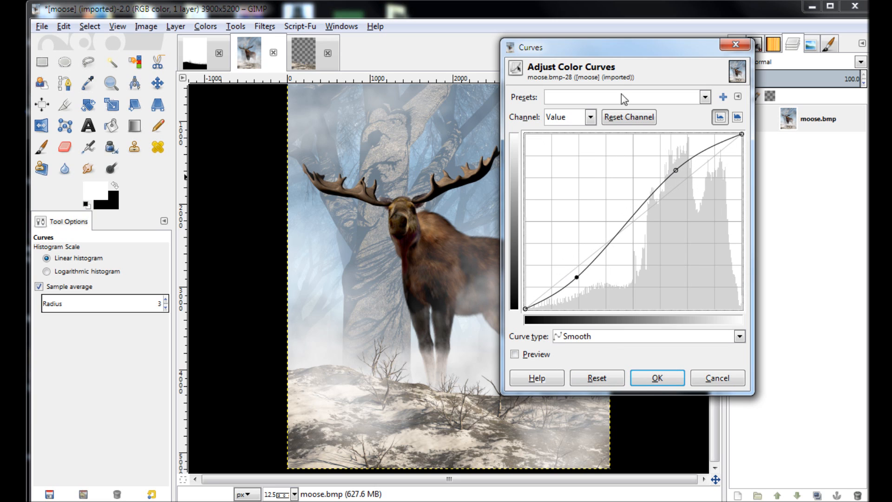
pyautogui.moveTo(665, 55); pyautogui.dragTo(780, 74)
pyautogui.click(631, 373)
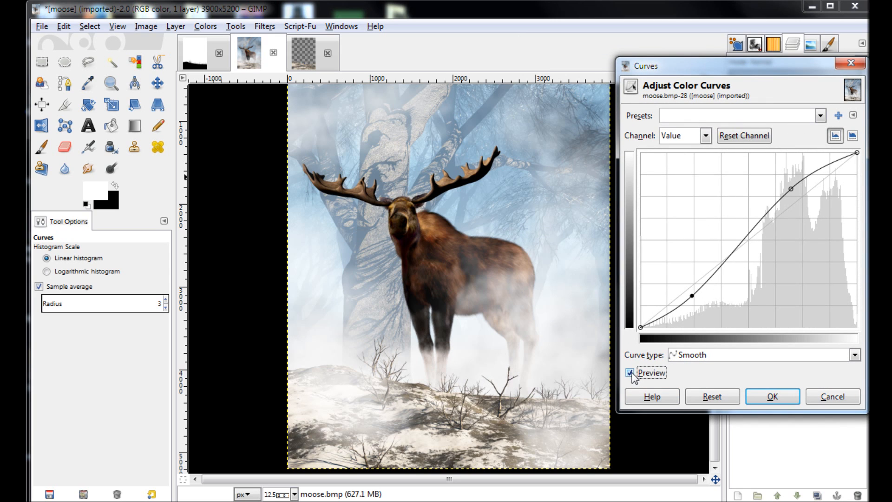
pyautogui.click(733, 394)
# - Shape a gentle S-curve on the Value channel, compare it with the original using the preview, and apply it
pyautogui.click(773, 213)
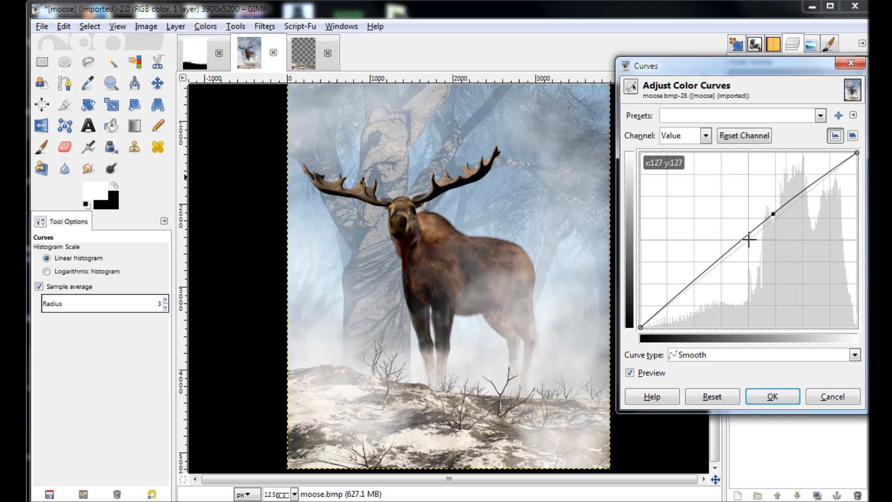
pyautogui.moveTo(690, 289); pyautogui.dragTo(694, 292)
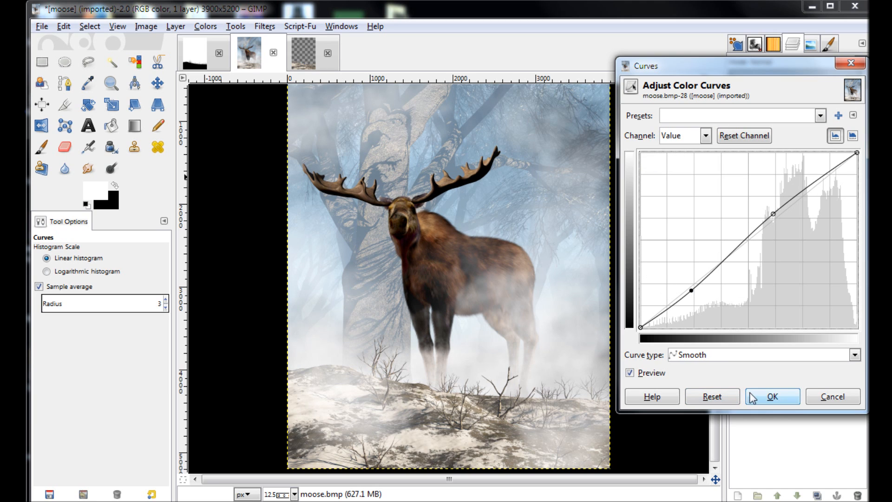
pyautogui.click(630, 374)
pyautogui.click(630, 373)
pyautogui.click(629, 373)
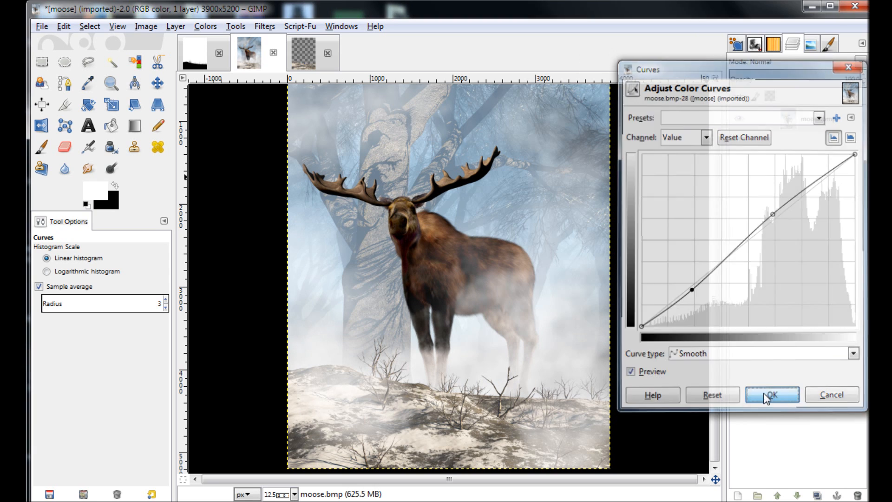
pyautogui.click(772, 396)
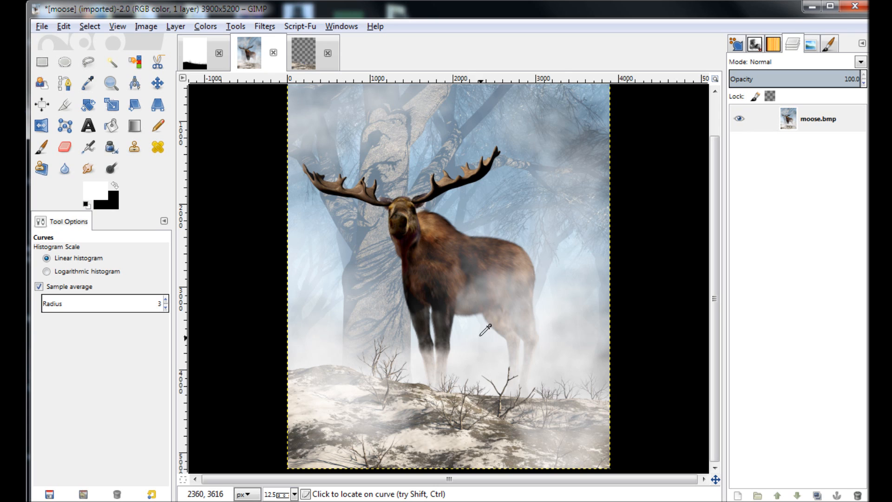
# - Export the image to the Desktop as moose.jpg with JPEG quality 100 and the preview in the image window enabled
pyautogui.click(42, 26)
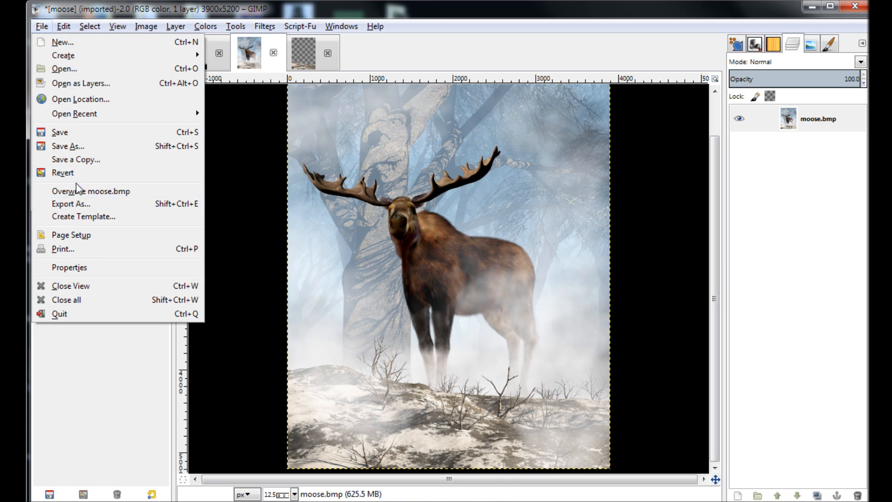
pyautogui.click(77, 206)
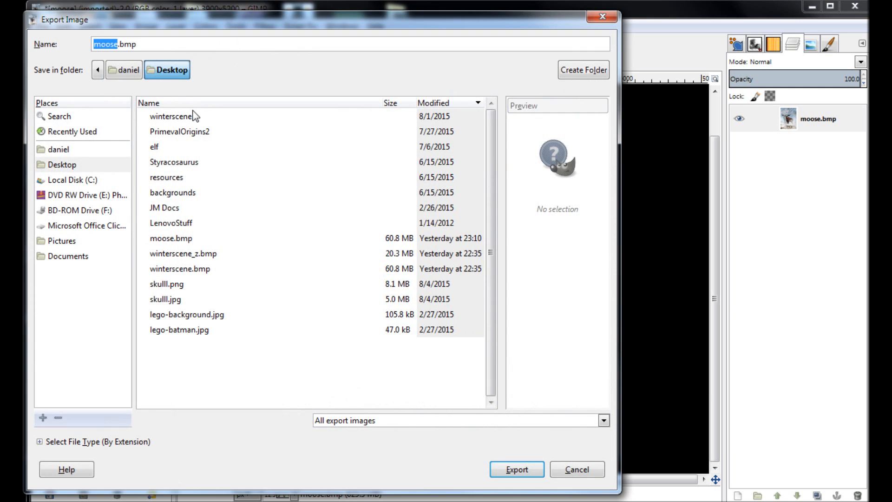
pyautogui.click(126, 45)
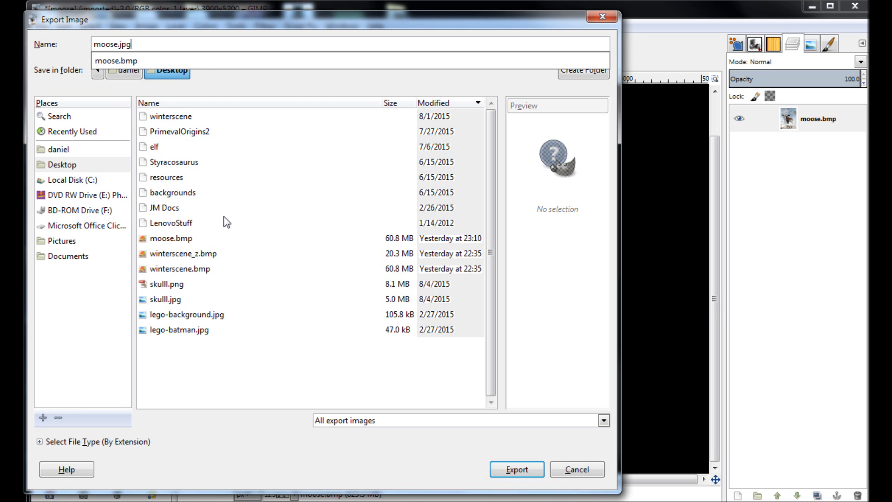
pyautogui.press('Return')
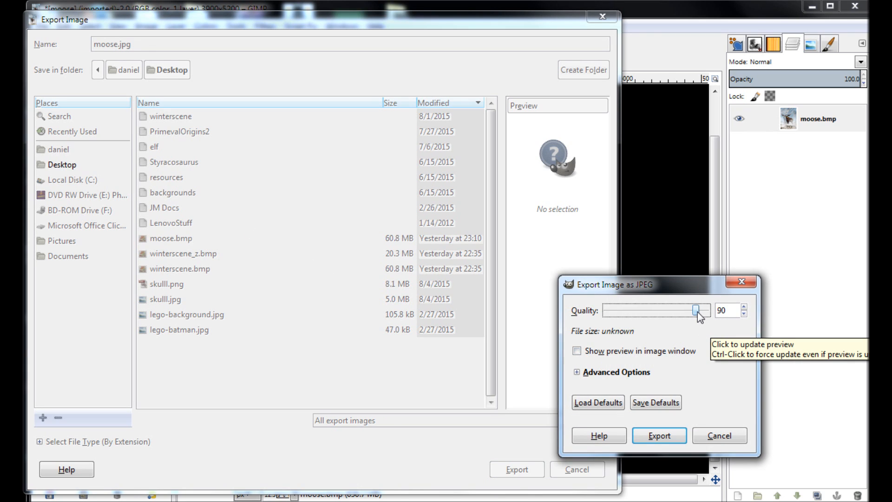
pyautogui.moveTo(702, 311); pyautogui.dragTo(711, 311)
pyautogui.click(577, 351)
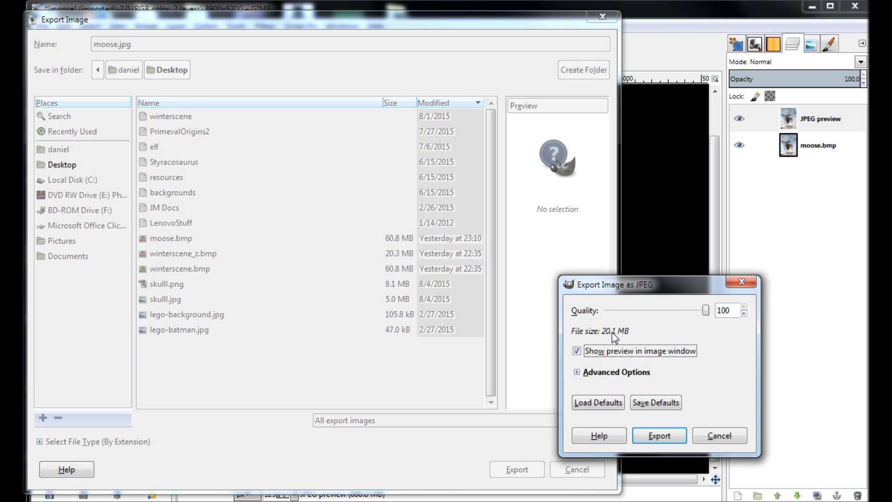
pyautogui.click(660, 437)
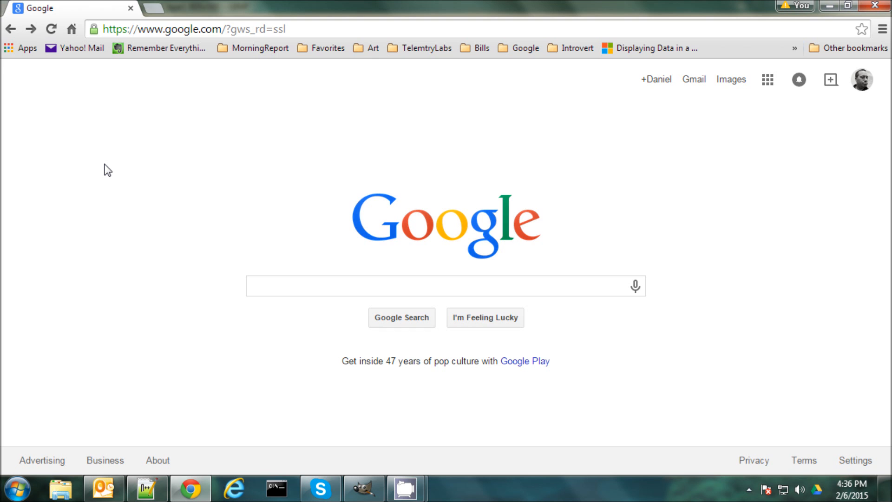
pyautogui.tripleClick(148, 29)
pyautogui.write('www')
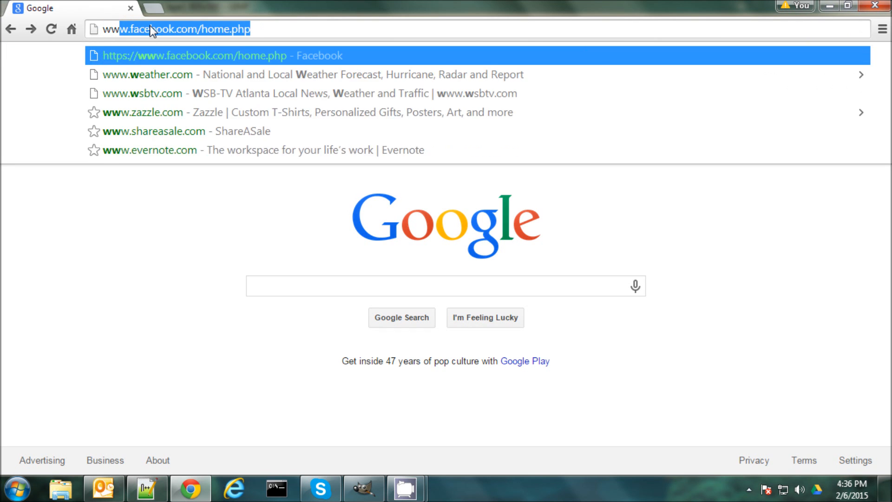
pyautogui.write('.Introvert')
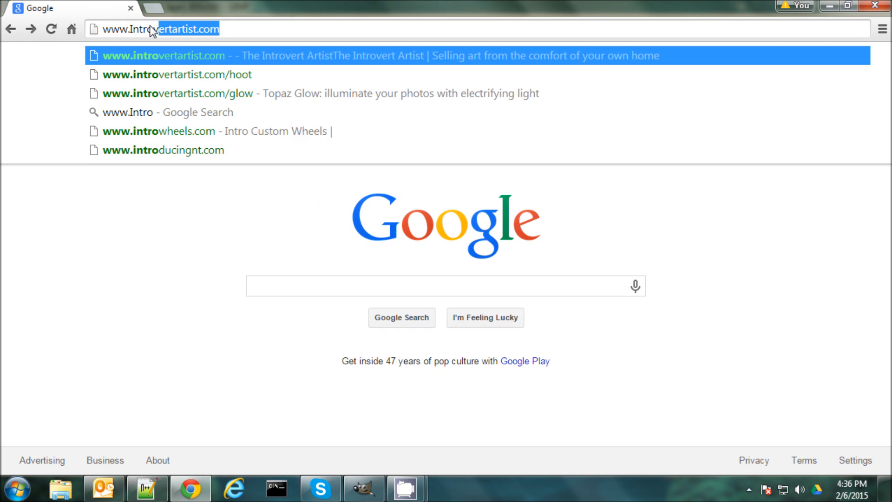
pyautogui.write('Artist.co')
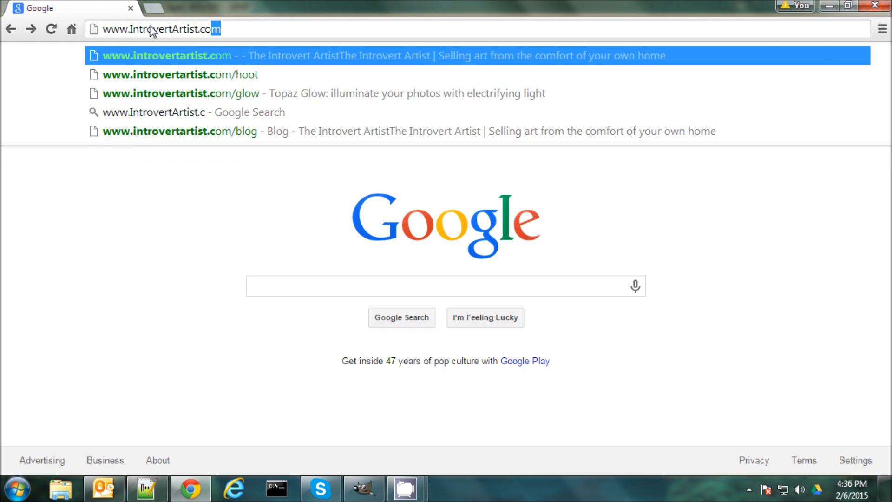
pyautogui.press('Return')
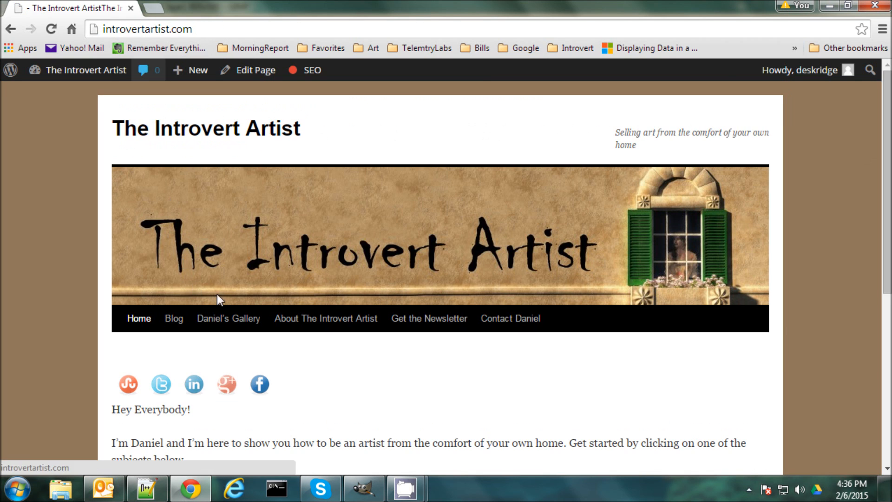
# - Look over the site's home page, then open the Get the Newsletter page and view its signup form
pyautogui.scroll(-3, 288, 309)
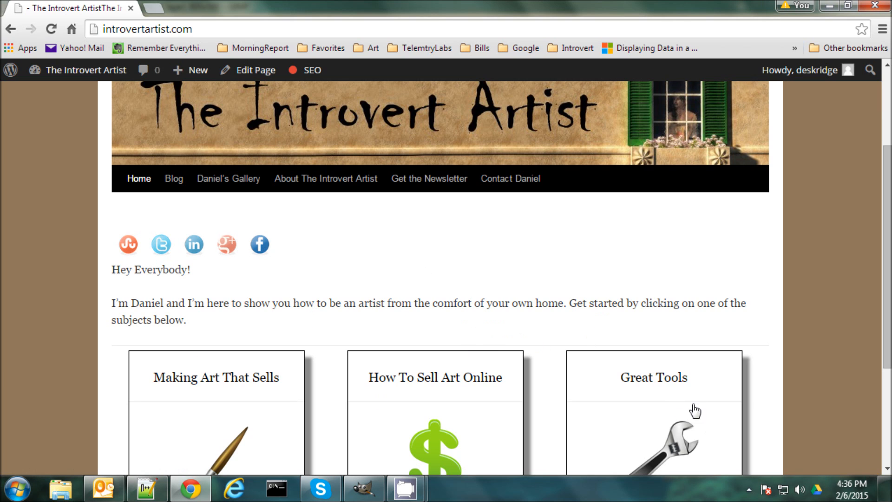
pyautogui.scroll(2, 510, 340)
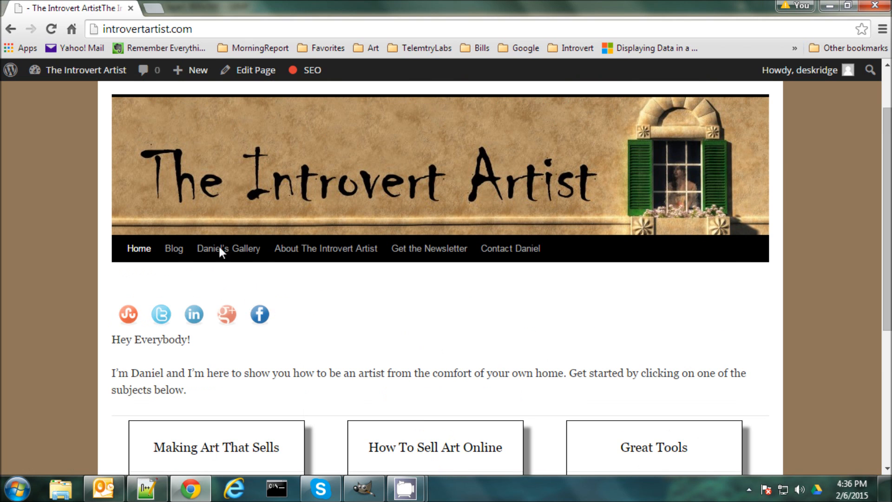
pyautogui.click(416, 254)
pyautogui.moveTo(421, 491)
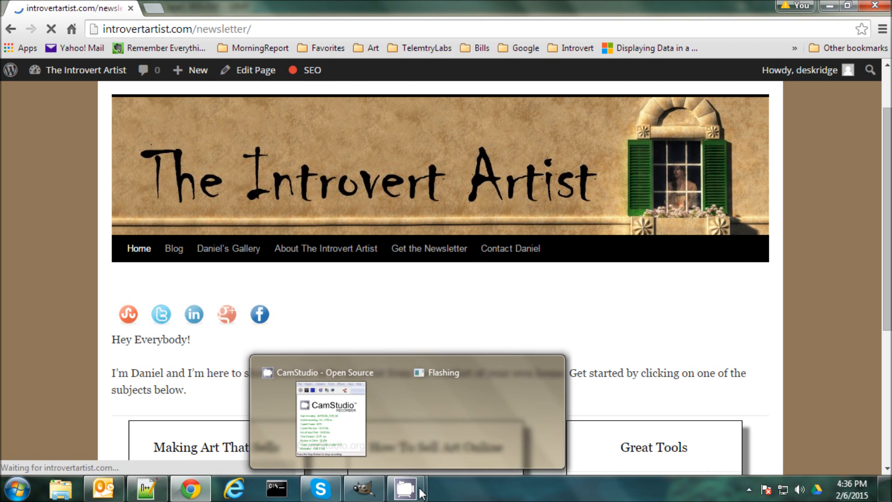
pyautogui.scroll(-4, 813, 279)
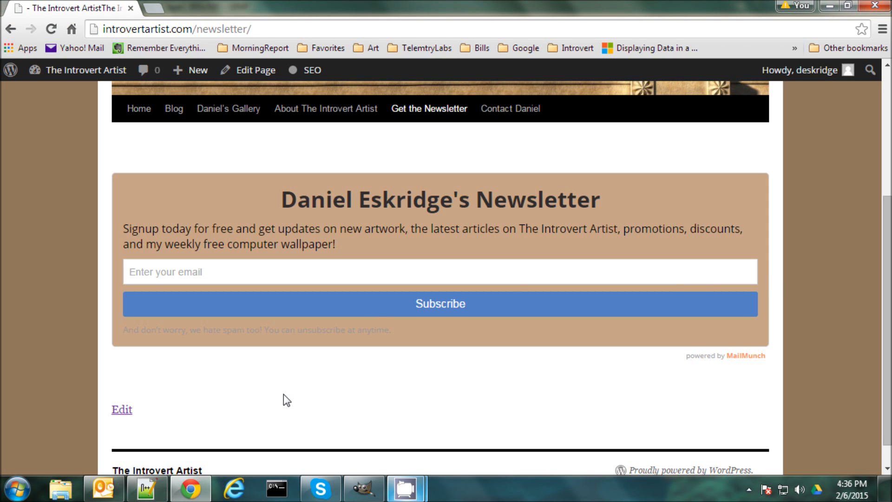